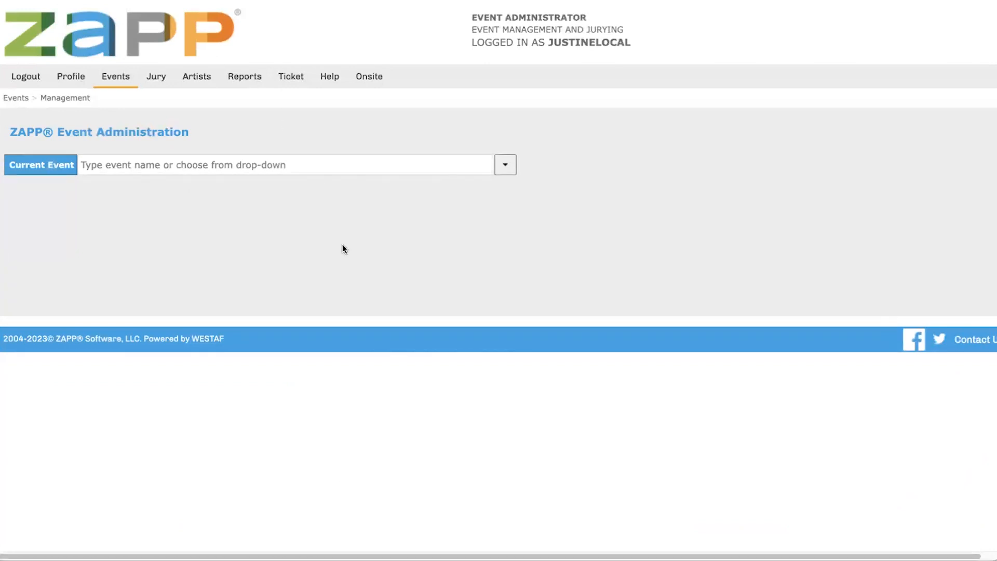
Select ZAPP Webinar Demo Event as the current event and open its booth management page.
{"action": "left_click", "coordinate": [296, 165]}
{"action": "left_click", "coordinate": [504, 165]}
{"action": "left_click", "coordinate": [186, 196]}
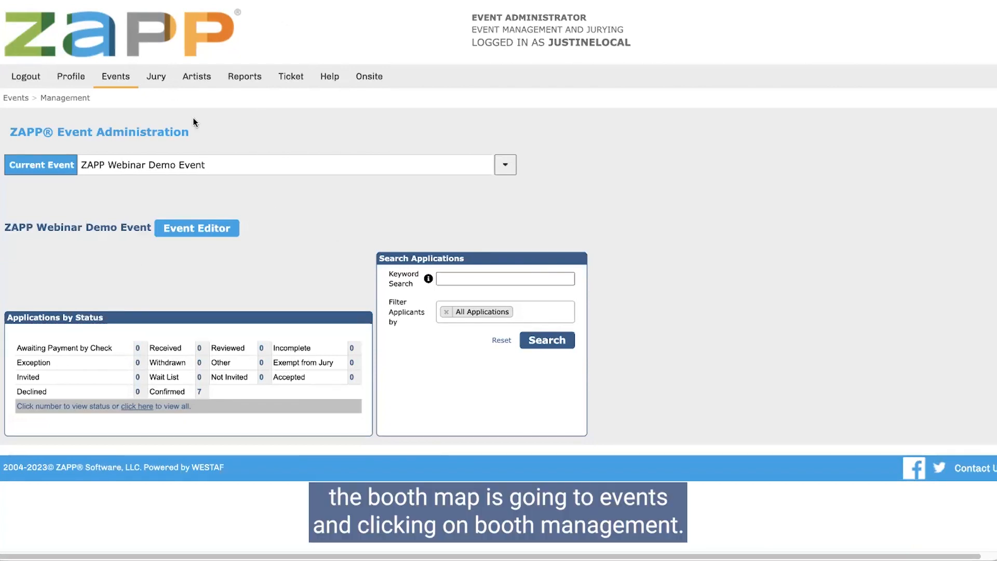
{"action": "mouse_move", "coordinate": [120, 73]}
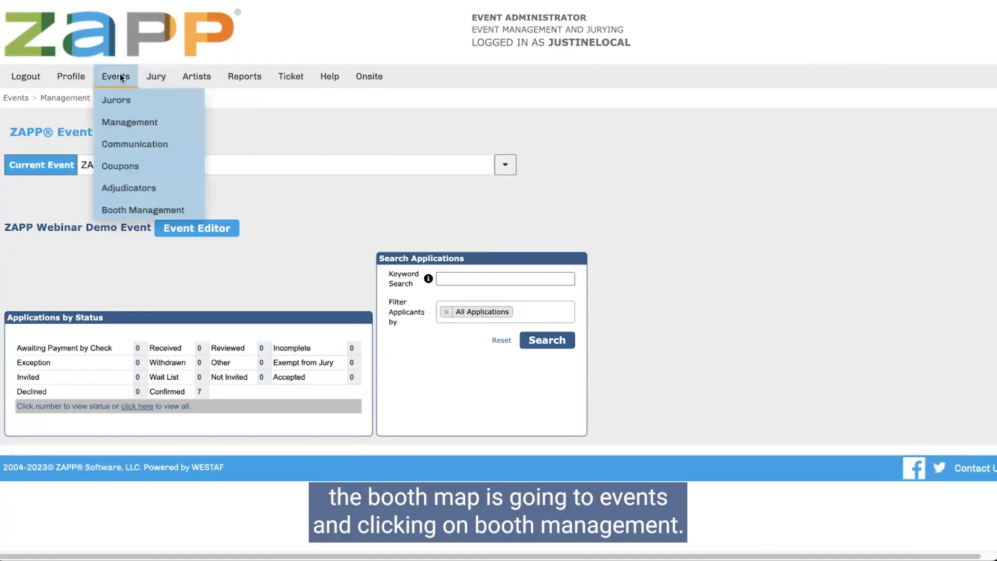
{"action": "left_click", "coordinate": [138, 210]}
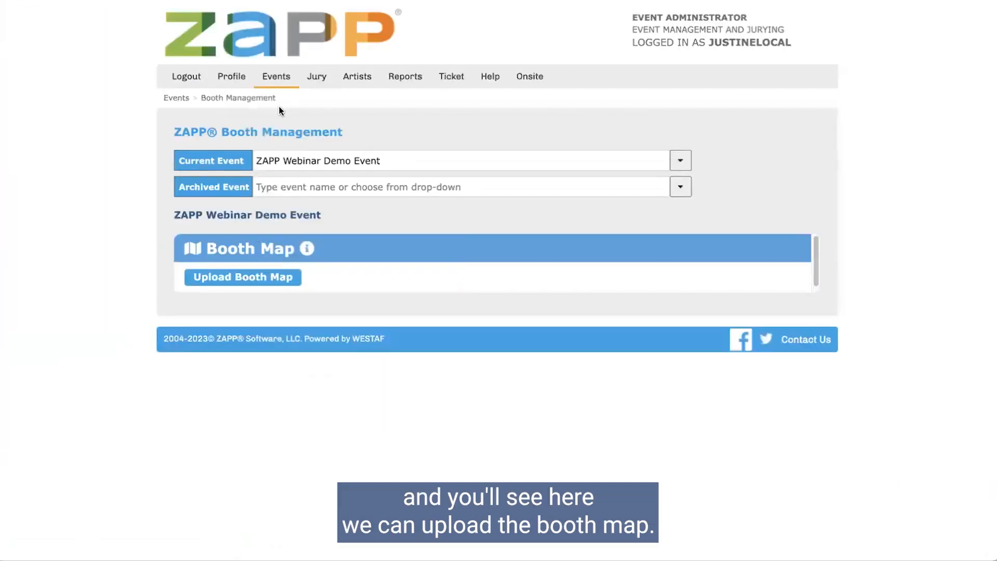
Upload the booth map image with the 24 numbered booths to the event.
{"action": "left_click", "coordinate": [244, 281]}
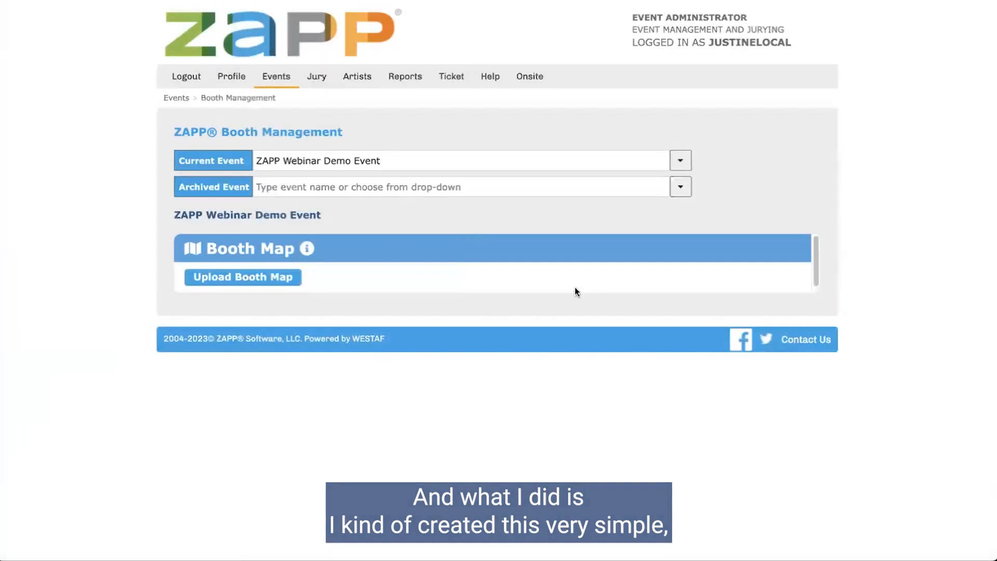
{"action": "scroll", "coordinate": [541, 322], "scroll_direction": "down", "scroll_amount": 3}
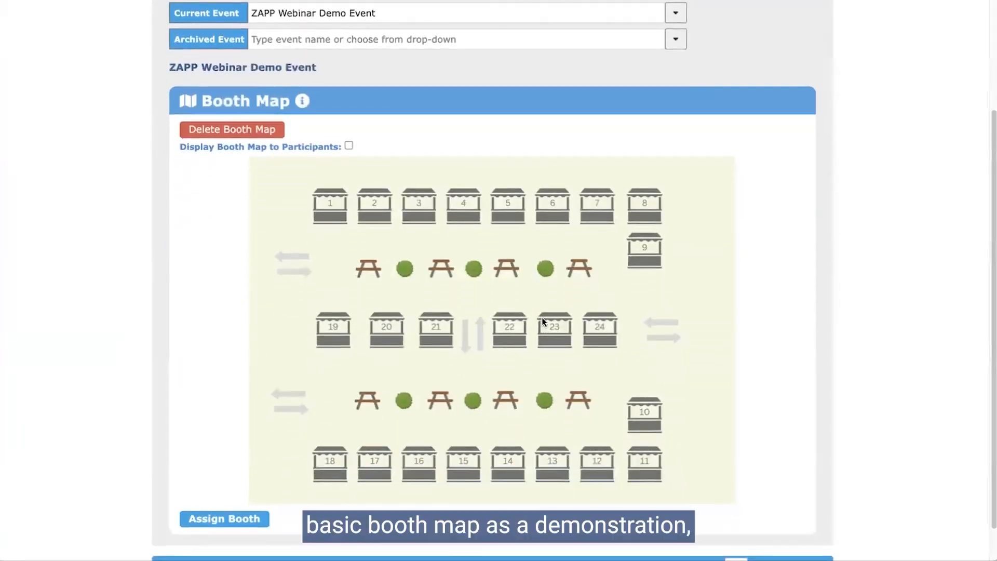
{"action": "scroll", "coordinate": [542, 317], "scroll_direction": "down", "scroll_amount": 1}
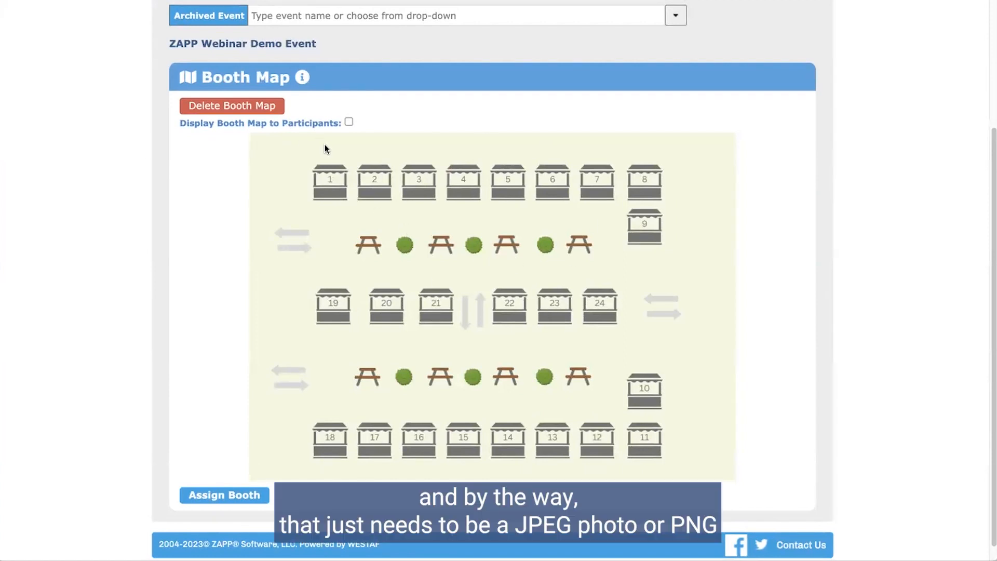
{"action": "mouse_move", "coordinate": [301, 76]}
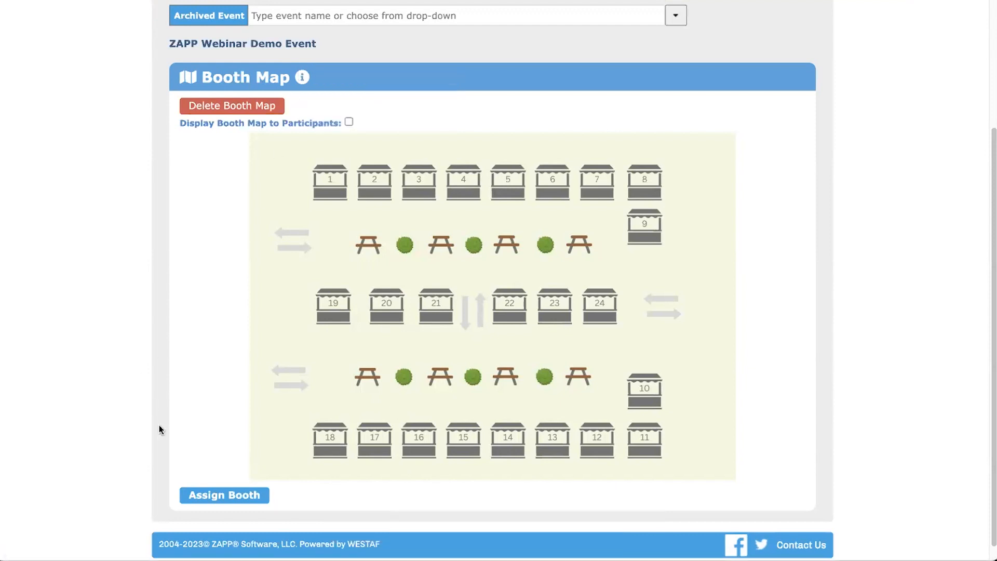
Start a booth assignment with a pin just above booth 1 on the map and enter booth number 1.
{"action": "scroll", "coordinate": [545, 263], "scroll_direction": "down", "scroll_amount": 1}
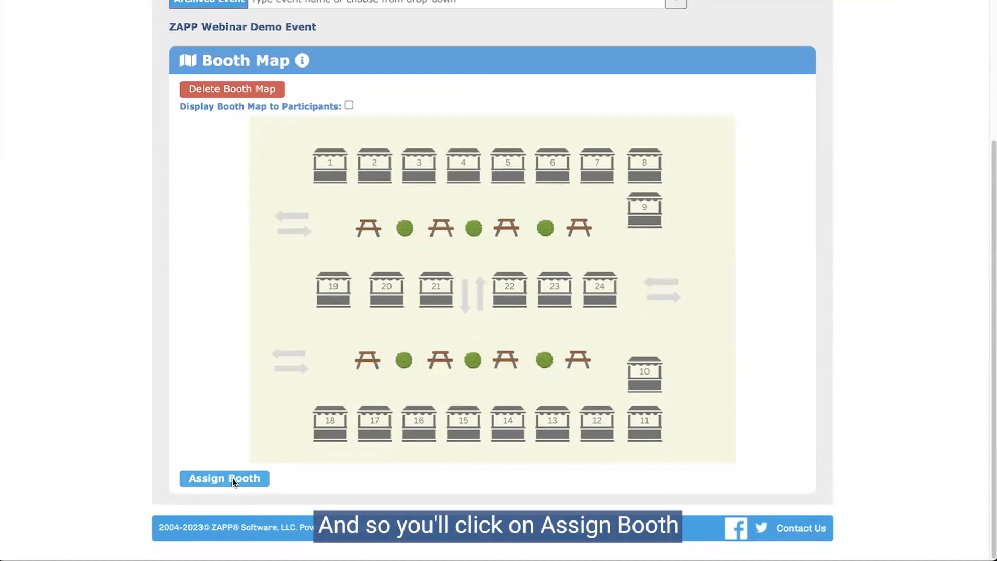
{"action": "left_click", "coordinate": [216, 479]}
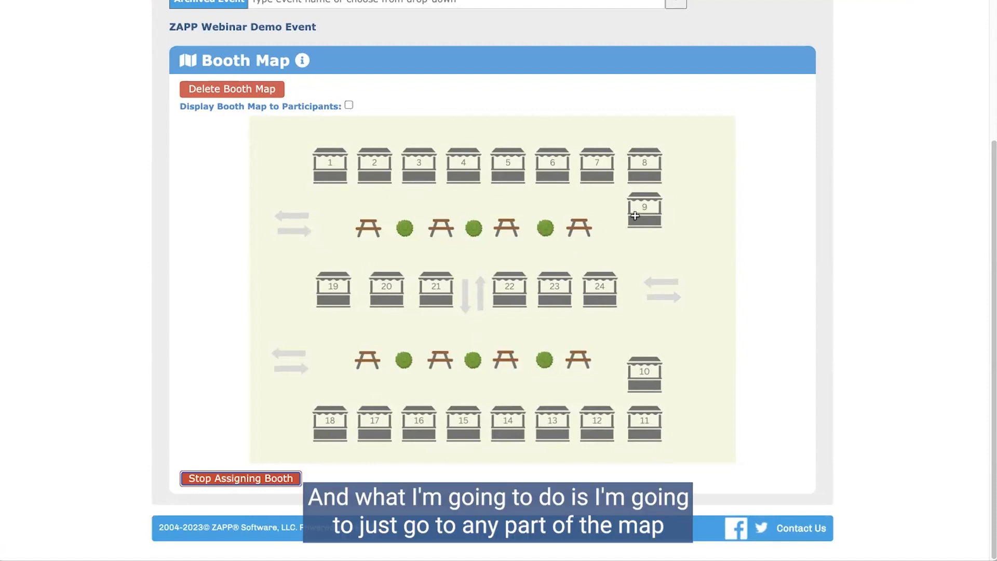
{"action": "left_click", "coordinate": [329, 147]}
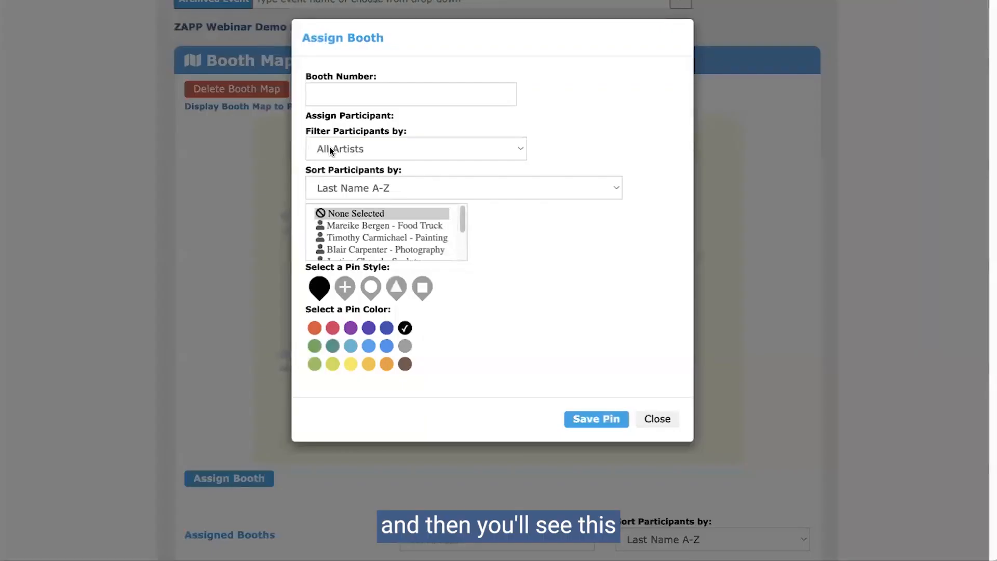
{"action": "left_click", "coordinate": [379, 97]}
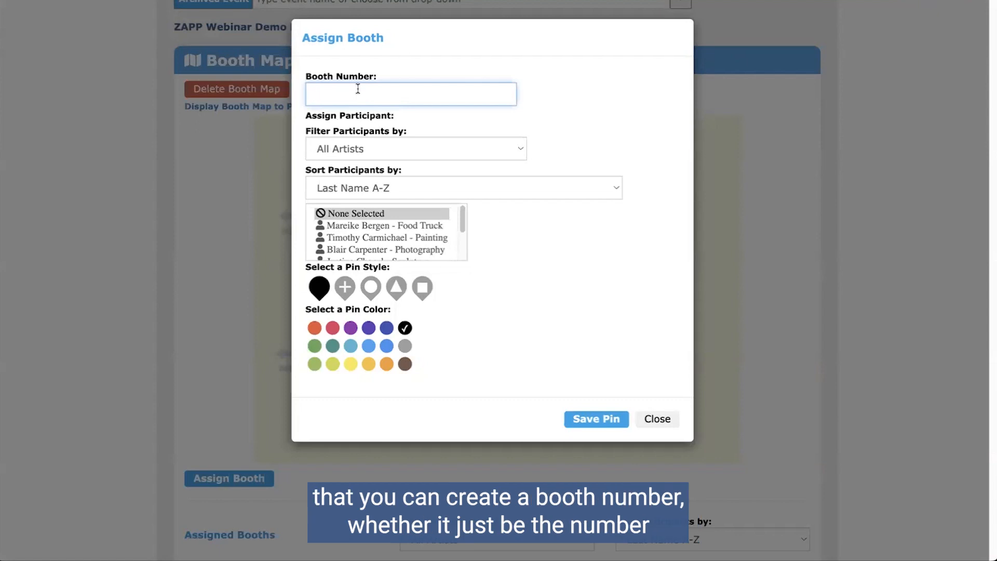
{"action": "type", "text": "1"}
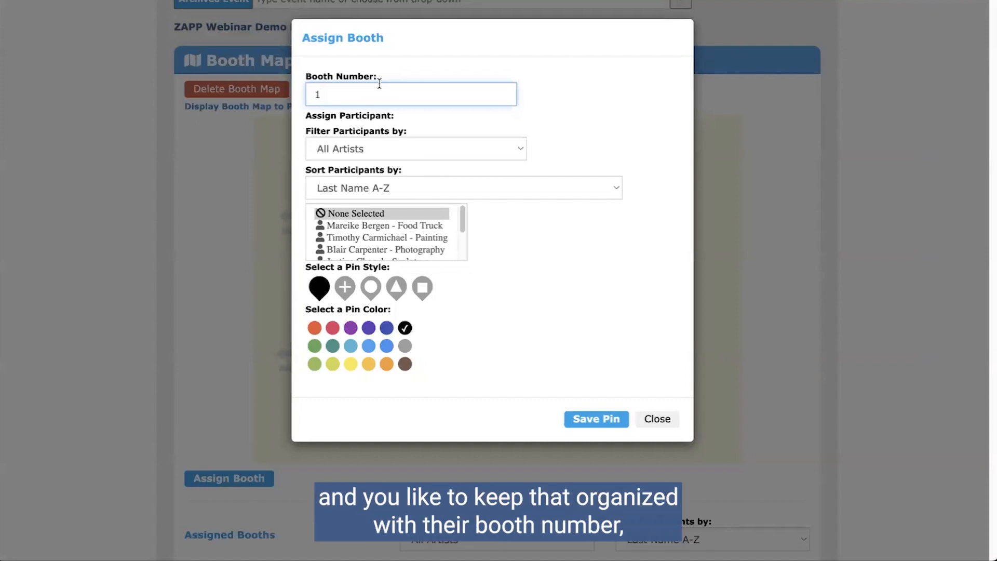
{"action": "type", "text": "Elm"}
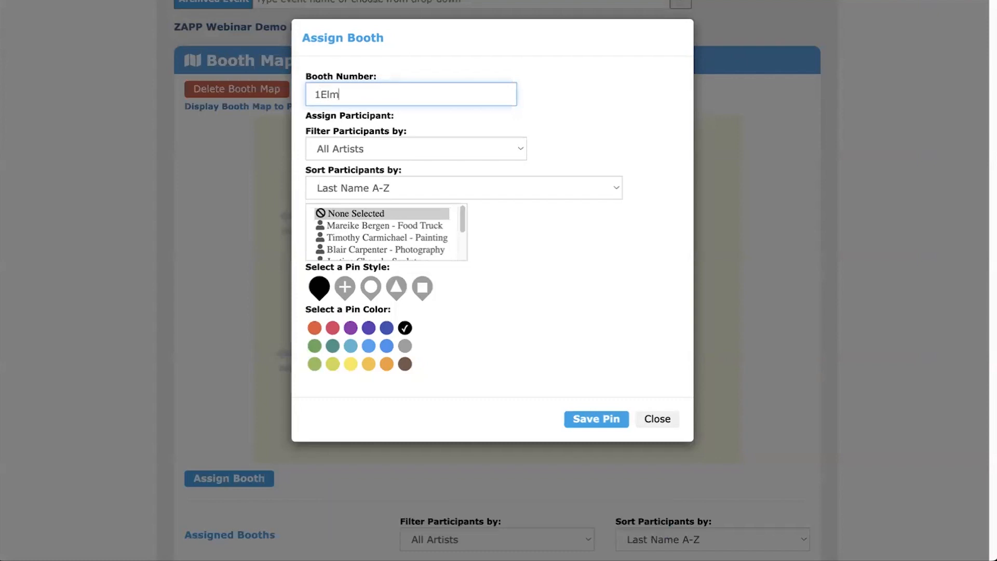
{"action": "key", "text": "BackSpace"}
{"action": "key", "text": "BackSpace"}
{"action": "key", "text": "BackSpace"}
{"action": "type", "text": "Corner"}
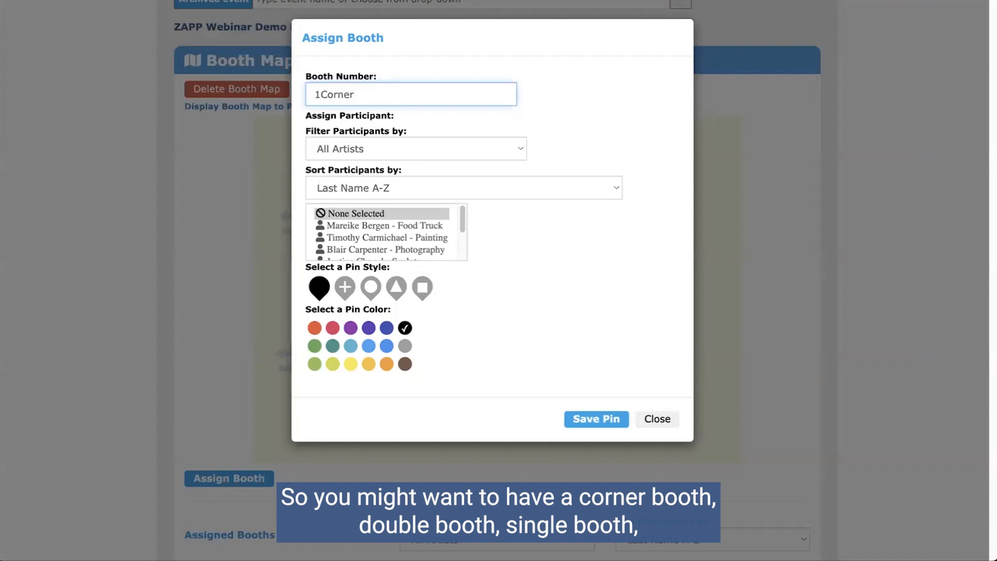
{"action": "key", "text": "BackSpace"}
{"action": "key", "text": "BackSpace"}
{"action": "key", "text": "BackSpace"}
{"action": "key", "text": "BackSpace"}
{"action": "key", "text": "BackSpace"}
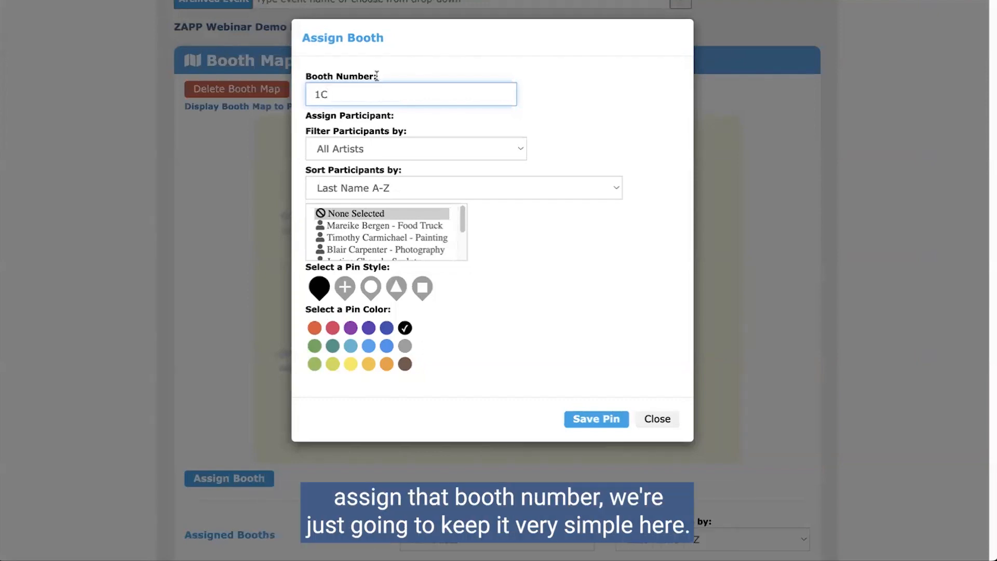
{"action": "key", "text": "BackSpace"}
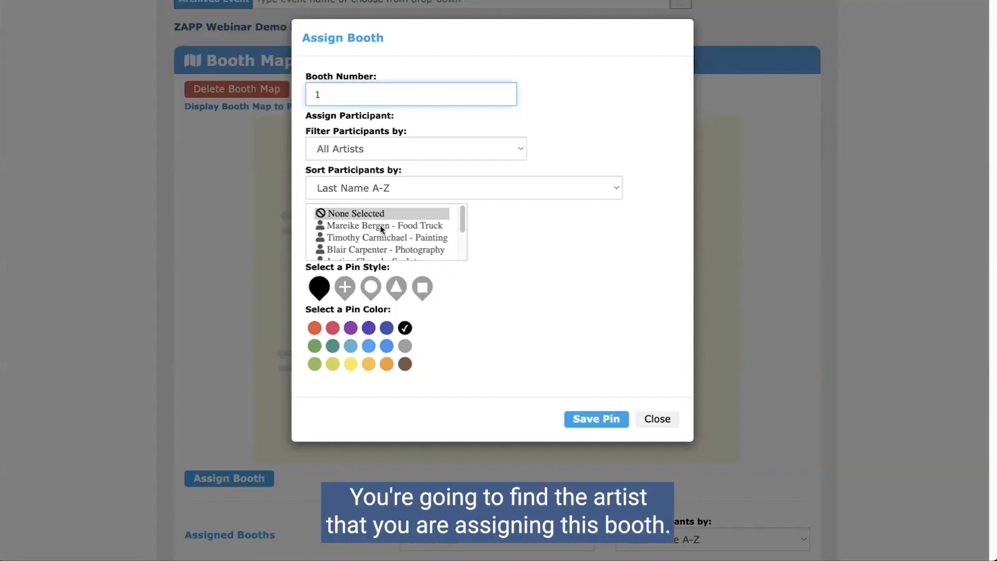
Look through the list of participants and the available options for filtering and sorting them.
{"action": "scroll", "coordinate": [380, 225], "scroll_direction": "down", "scroll_amount": 1}
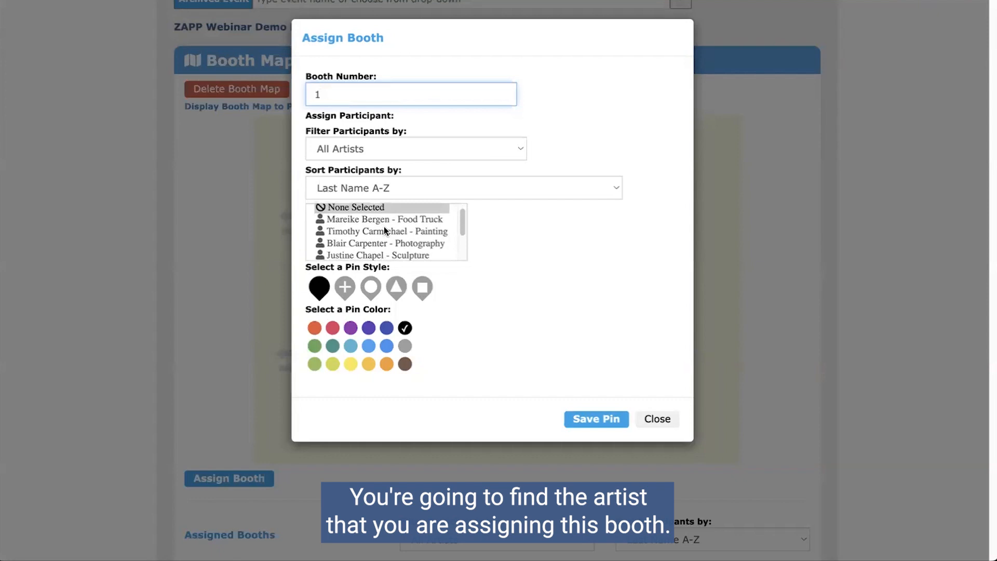
{"action": "scroll", "coordinate": [387, 232], "scroll_direction": "down", "scroll_amount": 3}
{"action": "scroll", "coordinate": [366, 234], "scroll_direction": "up", "scroll_amount": 3}
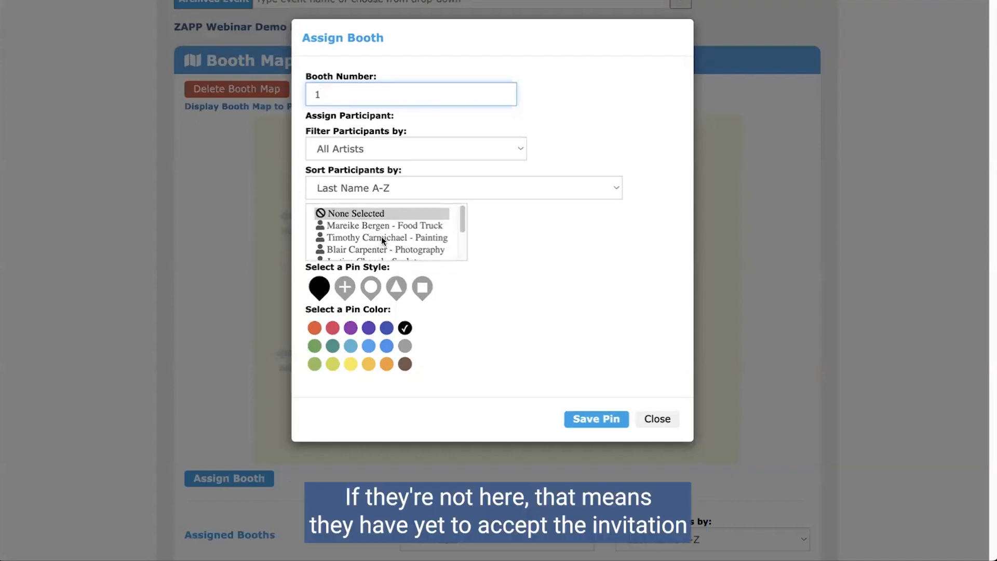
{"action": "scroll", "coordinate": [380, 235], "scroll_direction": "down", "scroll_amount": 1}
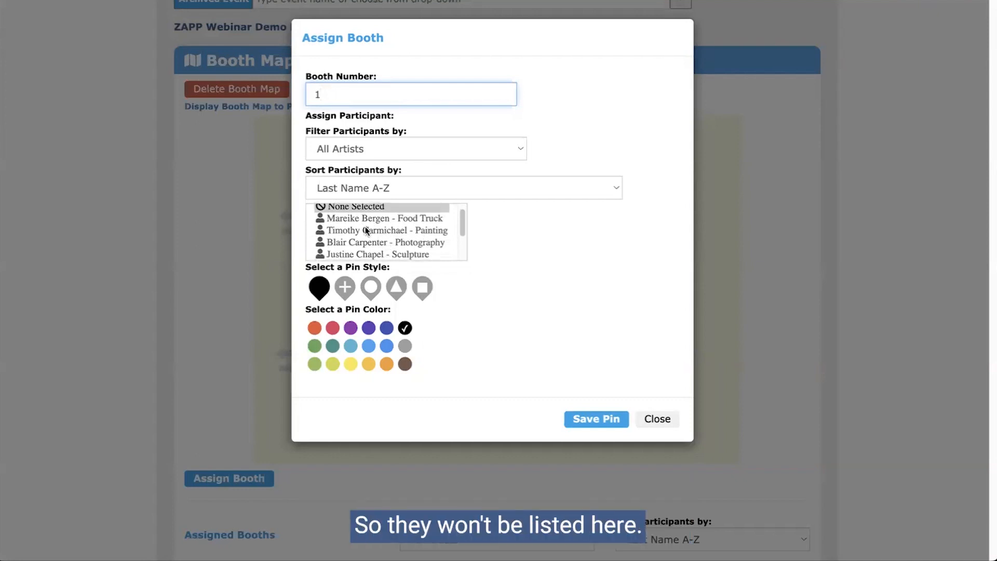
{"action": "scroll", "coordinate": [412, 240], "scroll_direction": "down", "scroll_amount": 1}
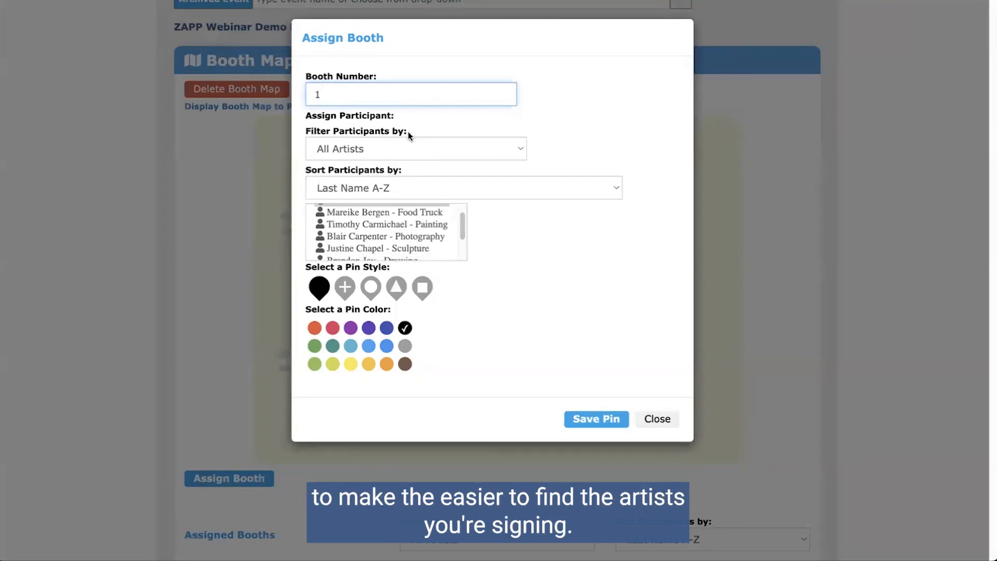
{"action": "left_click", "coordinate": [354, 149]}
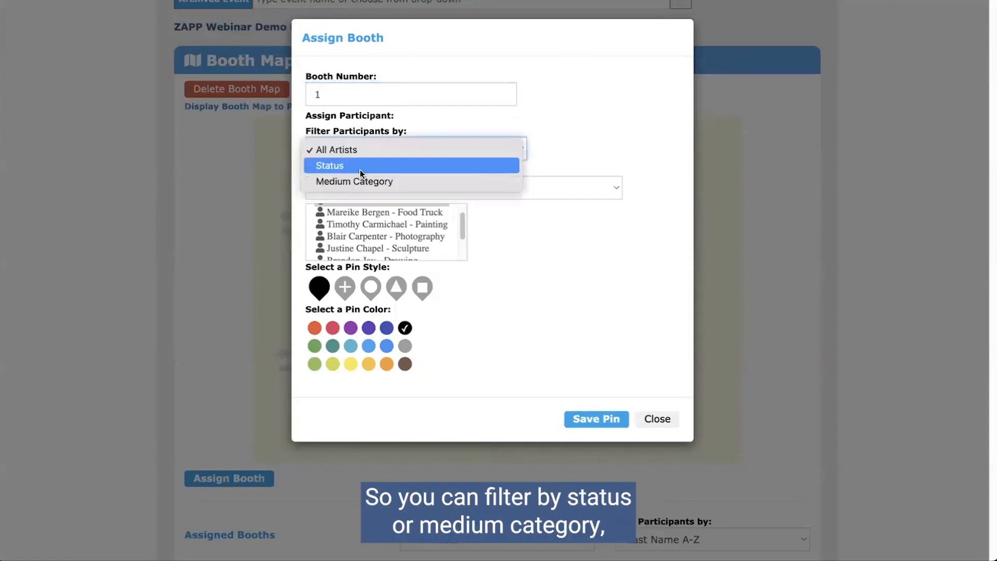
{"action": "left_click", "coordinate": [388, 149]}
{"action": "left_click", "coordinate": [340, 186]}
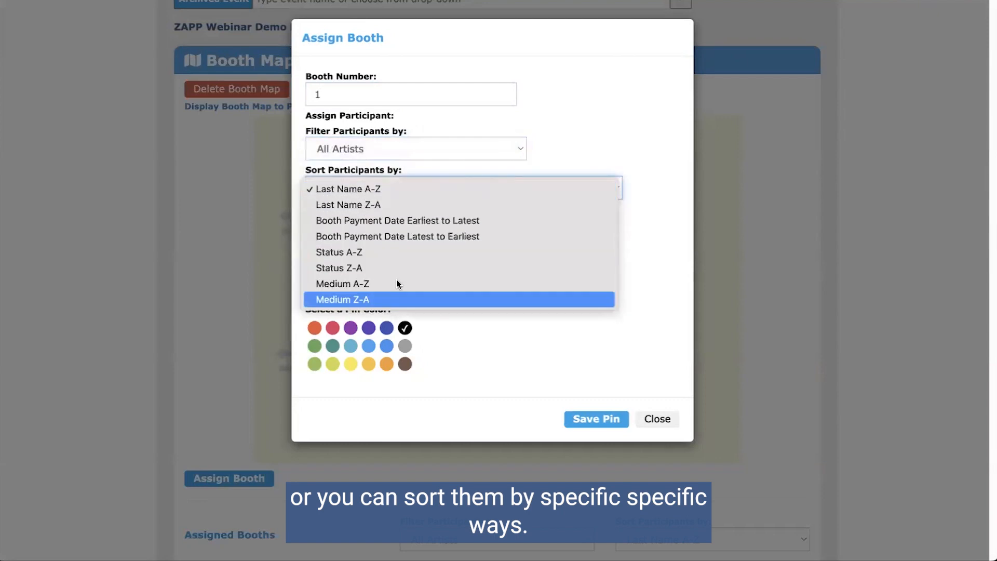
{"action": "left_click", "coordinate": [432, 170]}
Filter the participants by the medium category Painting and select the painting artist for booth 1.
{"action": "left_click", "coordinate": [406, 149]}
{"action": "left_click", "coordinate": [386, 179]}
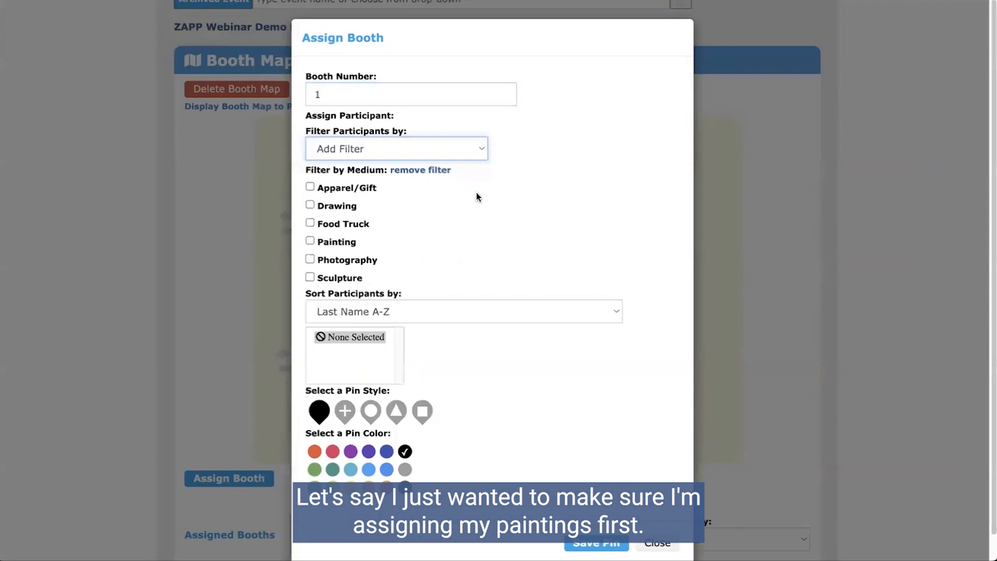
{"action": "left_click", "coordinate": [310, 242]}
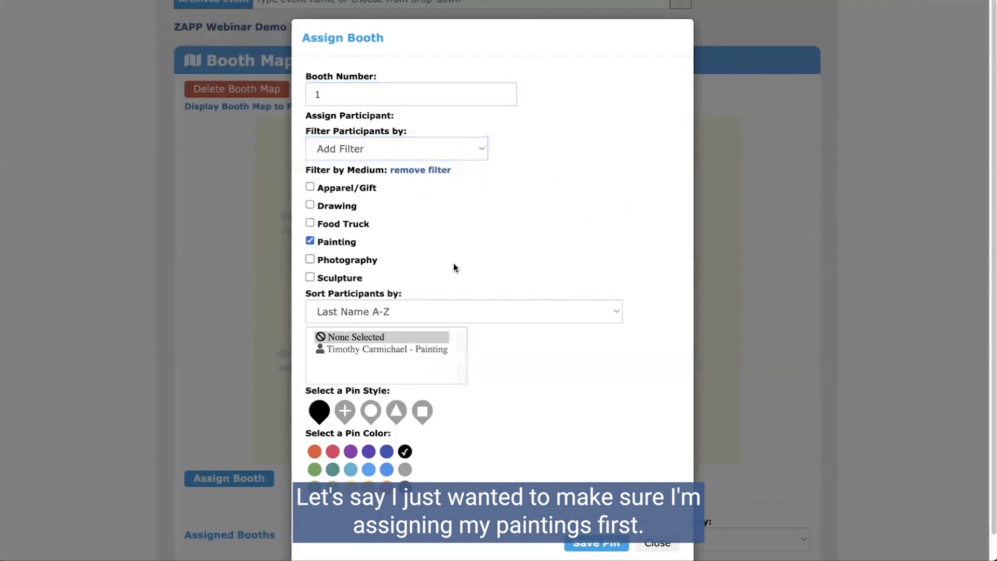
{"action": "left_click", "coordinate": [372, 350]}
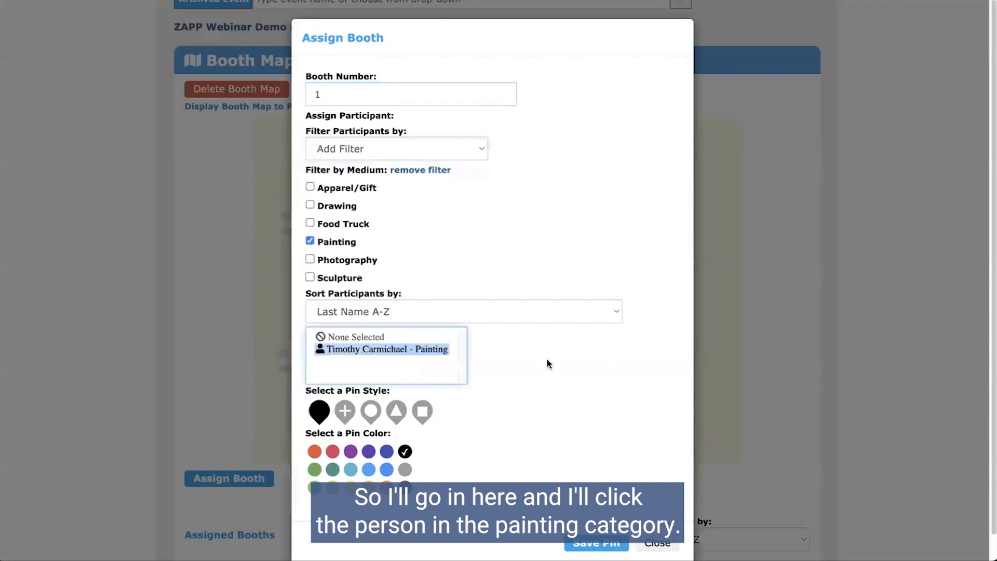
Give booth 1's pin the circle style and a deep violet color, and save the pin.
{"action": "scroll", "coordinate": [543, 359], "scroll_direction": "down", "scroll_amount": 1}
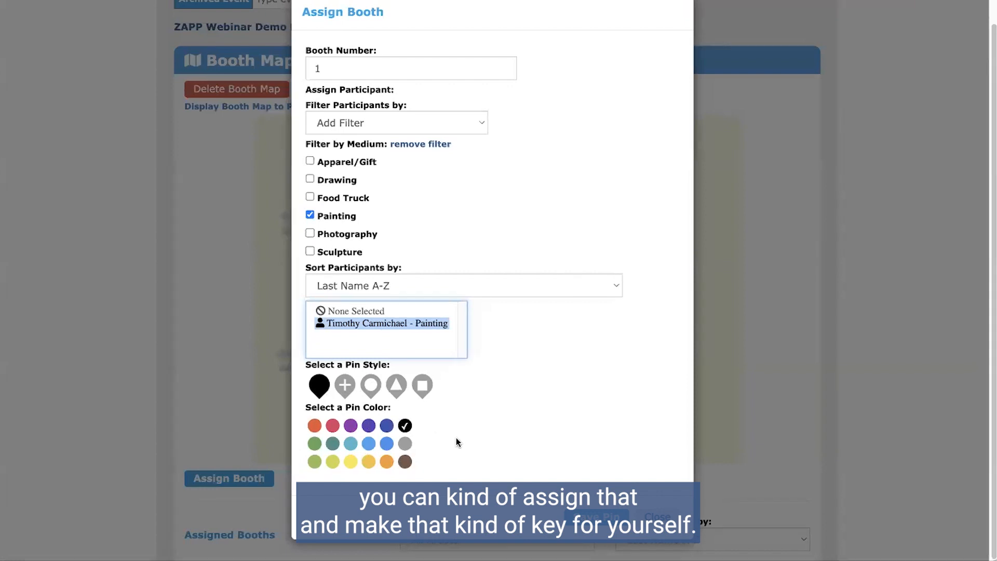
{"action": "left_click", "coordinate": [371, 387]}
{"action": "left_click", "coordinate": [369, 426]}
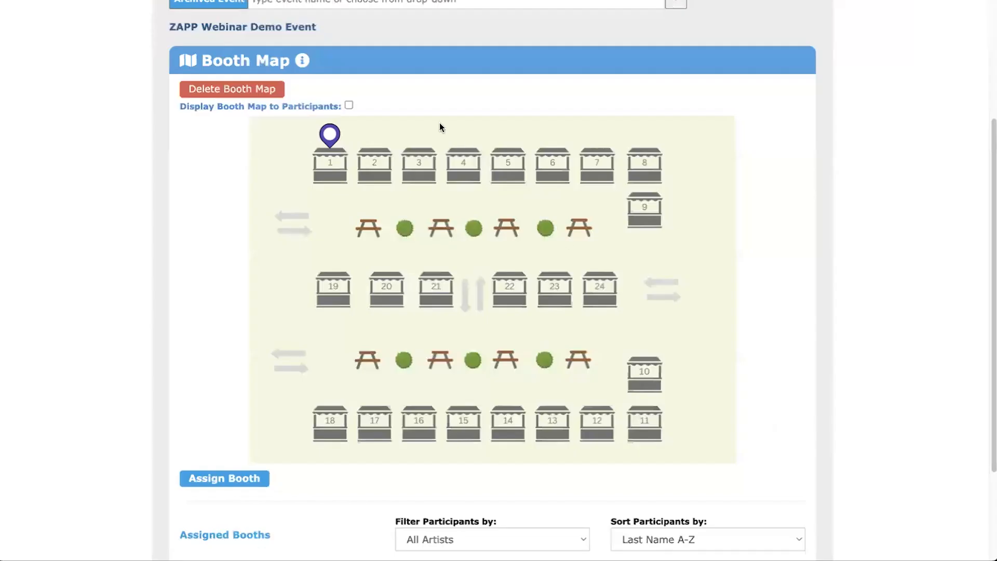
Review the details and edit form of booth 1's pin, closing them without changes.
{"action": "left_click", "coordinate": [330, 136]}
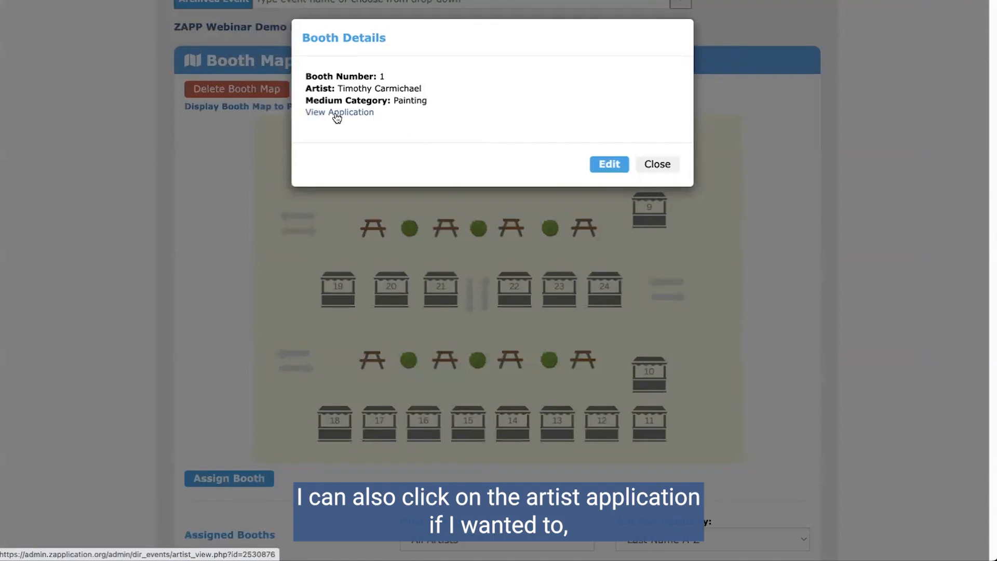
{"action": "left_click", "coordinate": [610, 165]}
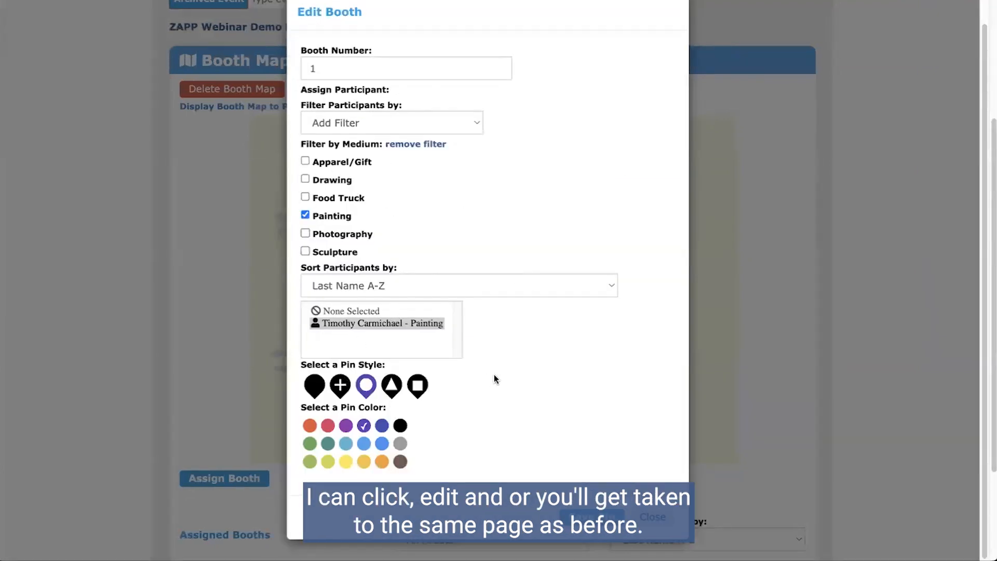
{"action": "left_click", "coordinate": [654, 520]}
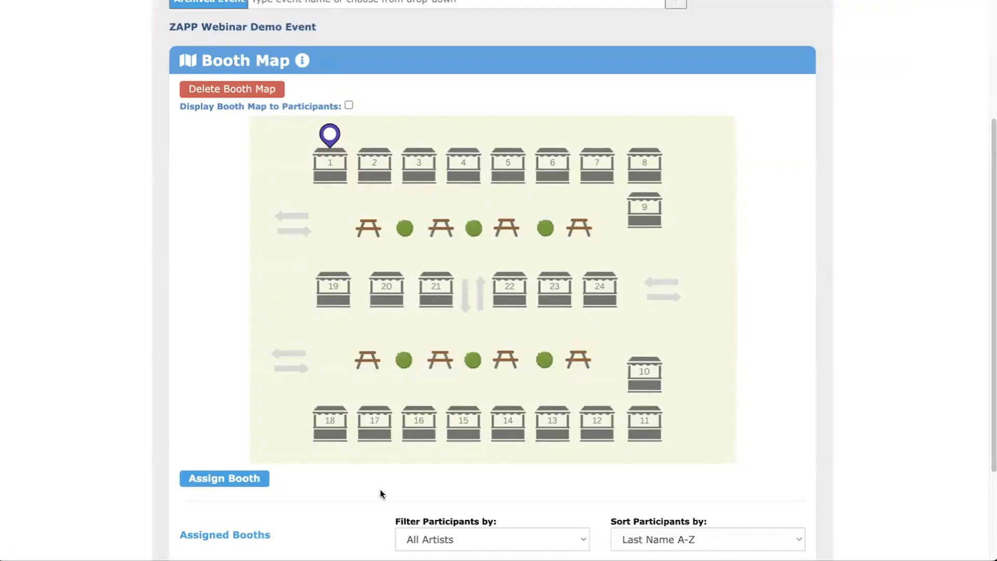
Start another booth assignment with a pin above booth 2 on the map and enter booth number 2.
{"action": "scroll", "coordinate": [301, 404], "scroll_direction": "down", "scroll_amount": 1}
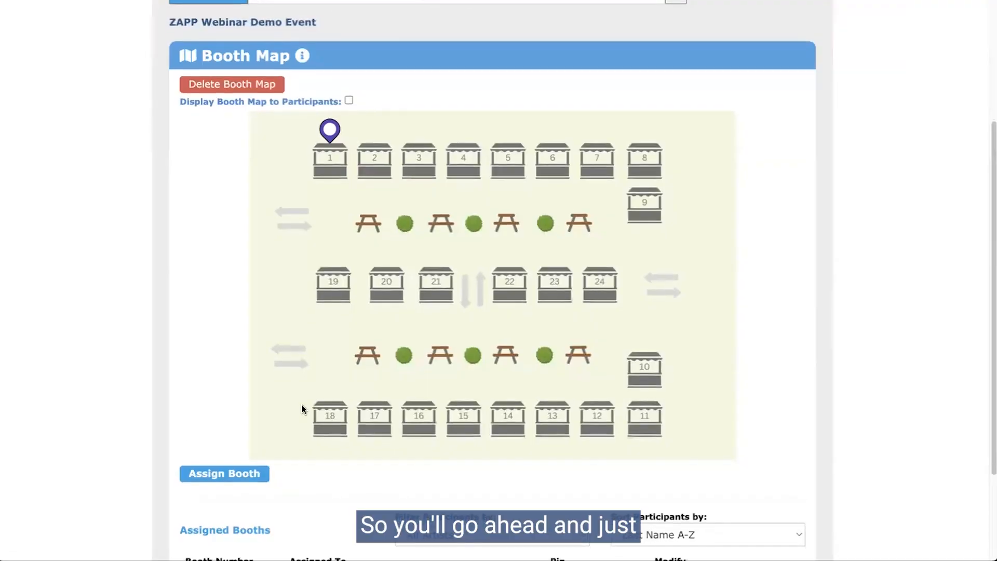
{"action": "left_click", "coordinate": [212, 478]}
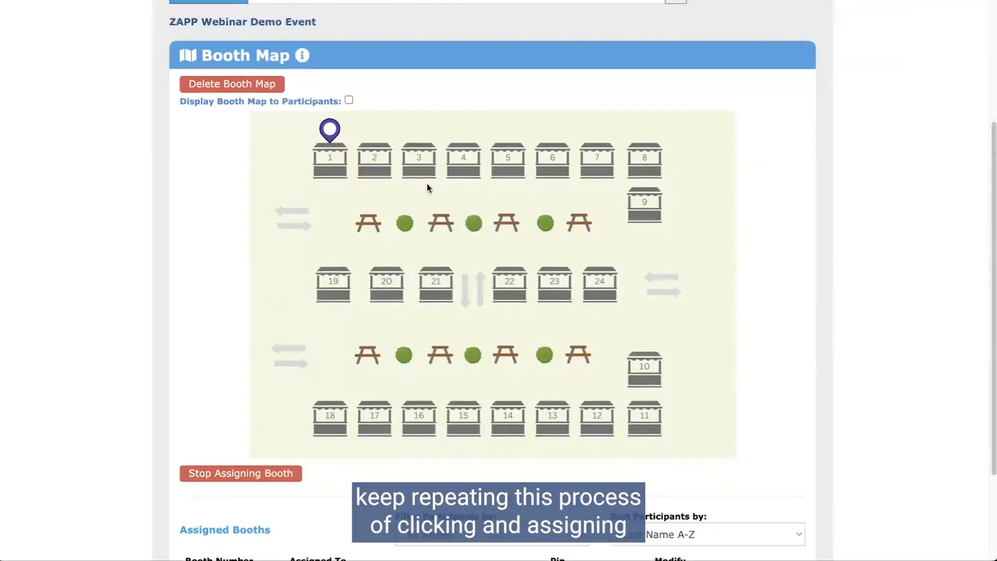
{"action": "left_click", "coordinate": [429, 159]}
{"action": "left_click", "coordinate": [428, 71]}
{"action": "type", "text": "2"}
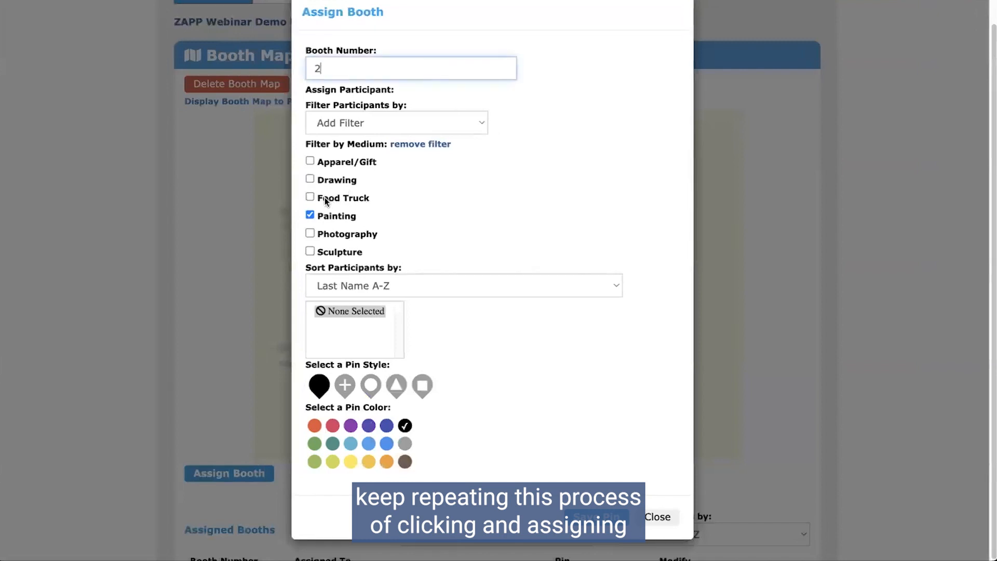
Switch the medium filter from Painting to Drawing, assign the first drawing artist to booth 2, and save a red plus-style pin.
{"action": "left_click", "coordinate": [310, 215]}
{"action": "left_click", "coordinate": [310, 179]}
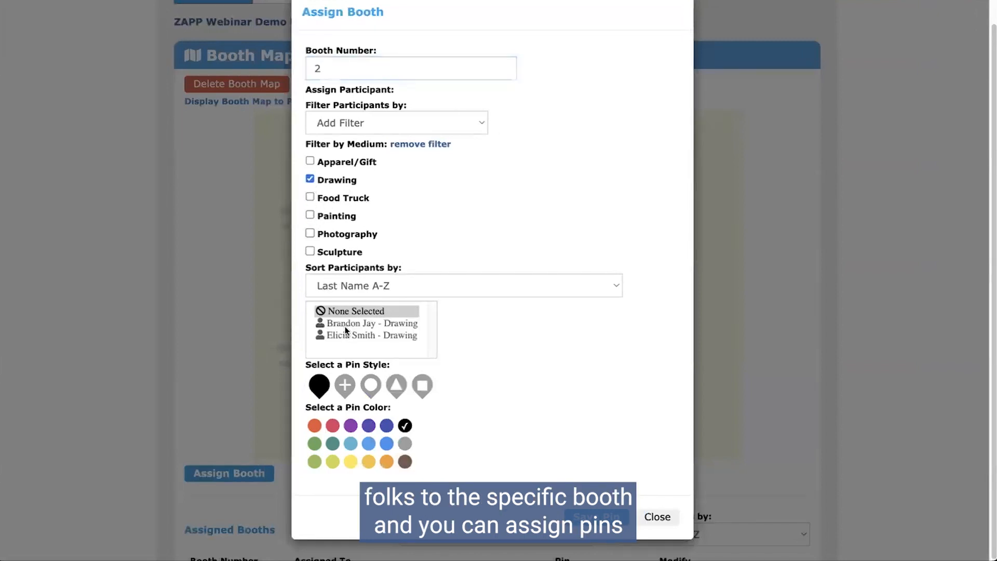
{"action": "left_click", "coordinate": [345, 324]}
{"action": "left_click", "coordinate": [356, 389]}
{"action": "left_click", "coordinate": [332, 426]}
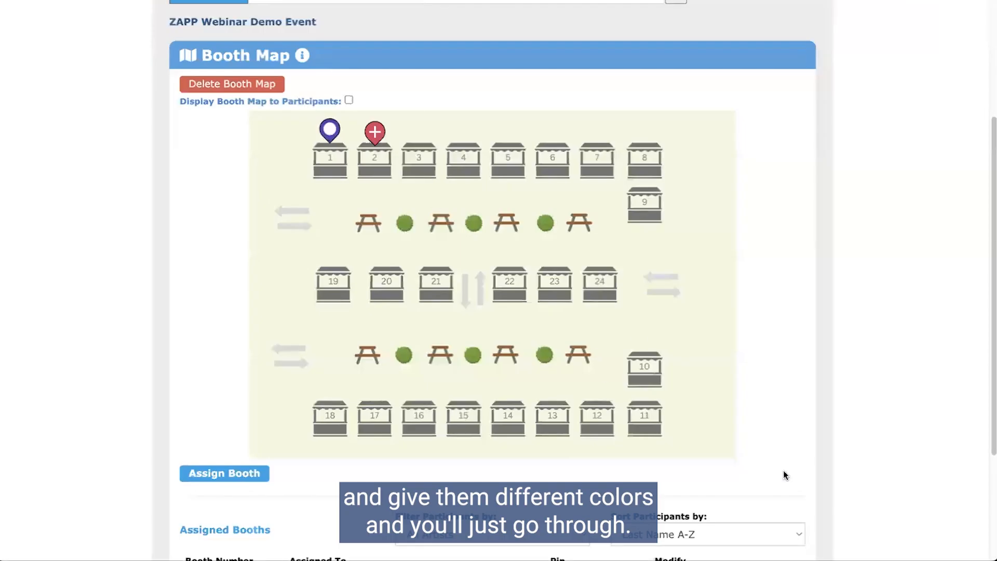
Delete booth 2's assignment from the assigned booths list and check the map for its pin.
{"action": "scroll", "coordinate": [786, 473], "scroll_direction": "down", "scroll_amount": 5}
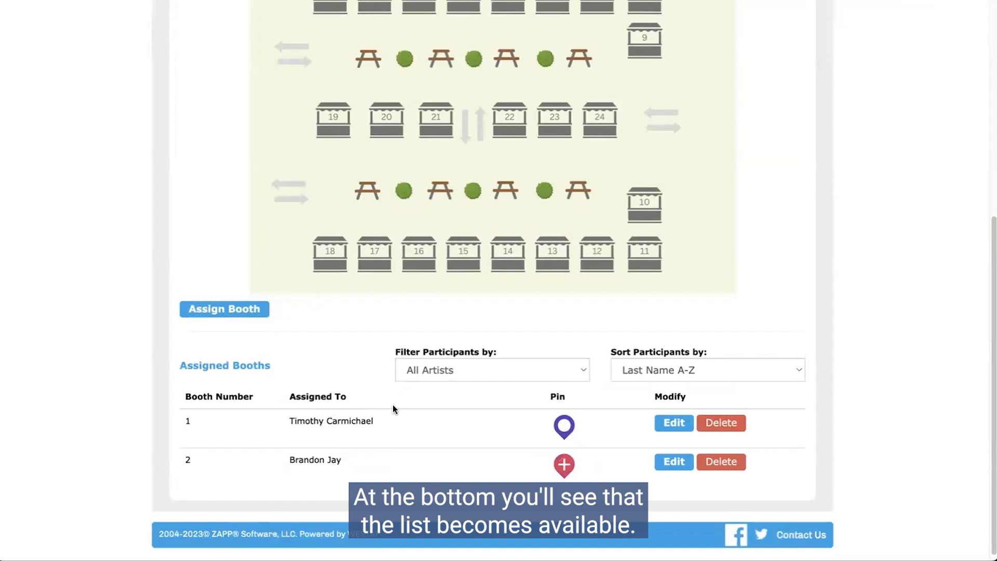
{"action": "scroll", "coordinate": [287, 74], "scroll_direction": "up", "scroll_amount": 1}
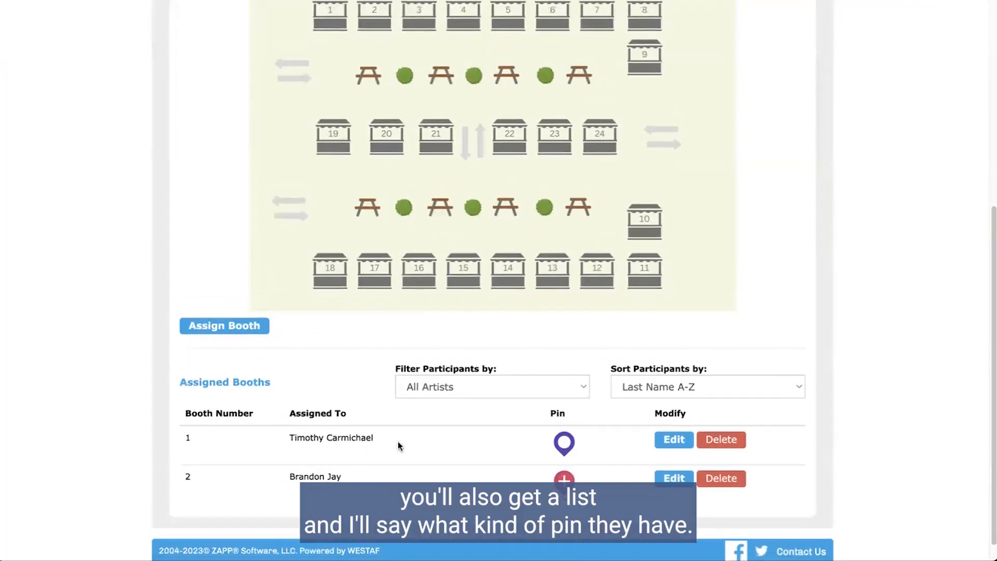
{"action": "scroll", "coordinate": [571, 443], "scroll_direction": "down", "scroll_amount": 1}
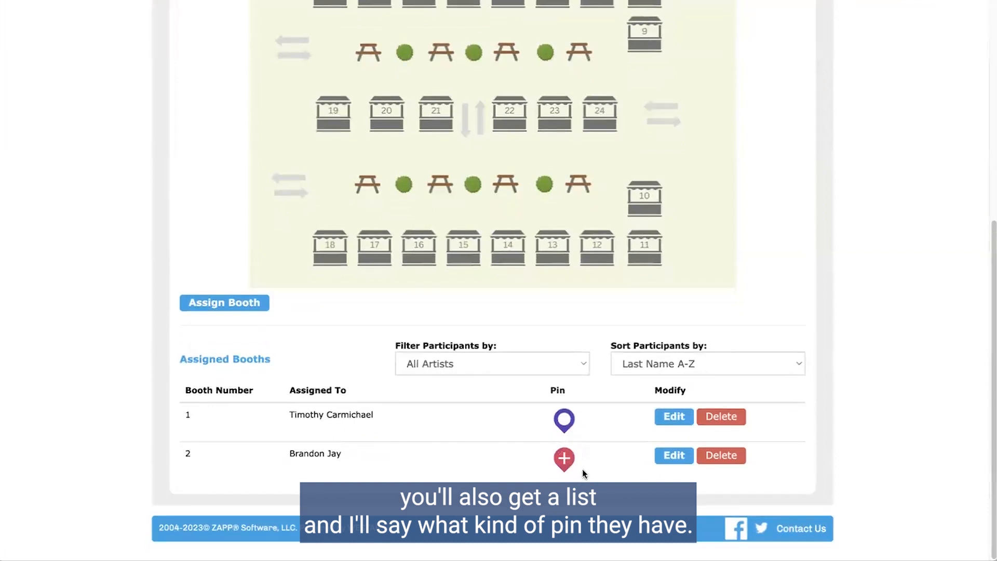
{"action": "left_click", "coordinate": [668, 418]}
{"action": "left_click", "coordinate": [707, 467]}
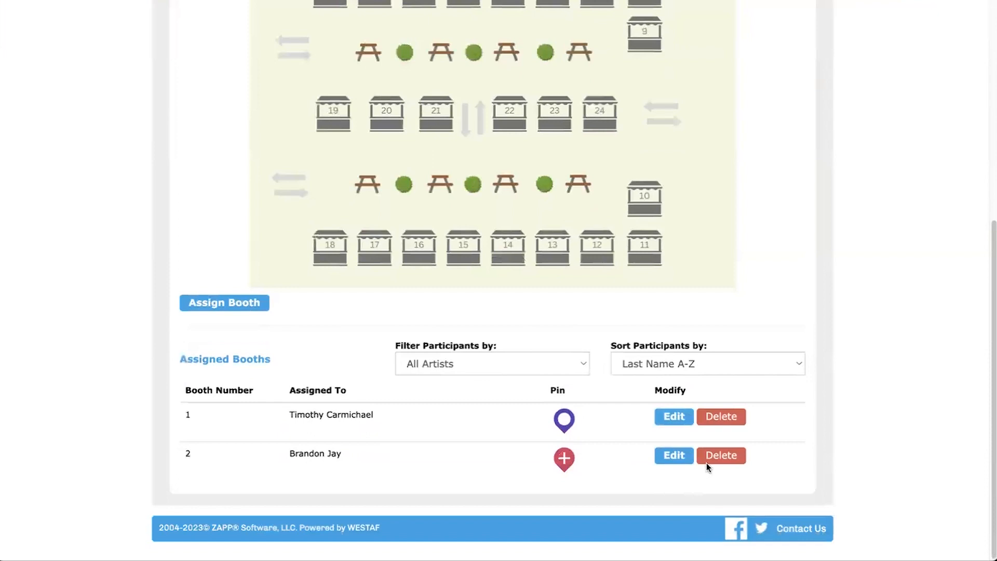
{"action": "left_click", "coordinate": [717, 458]}
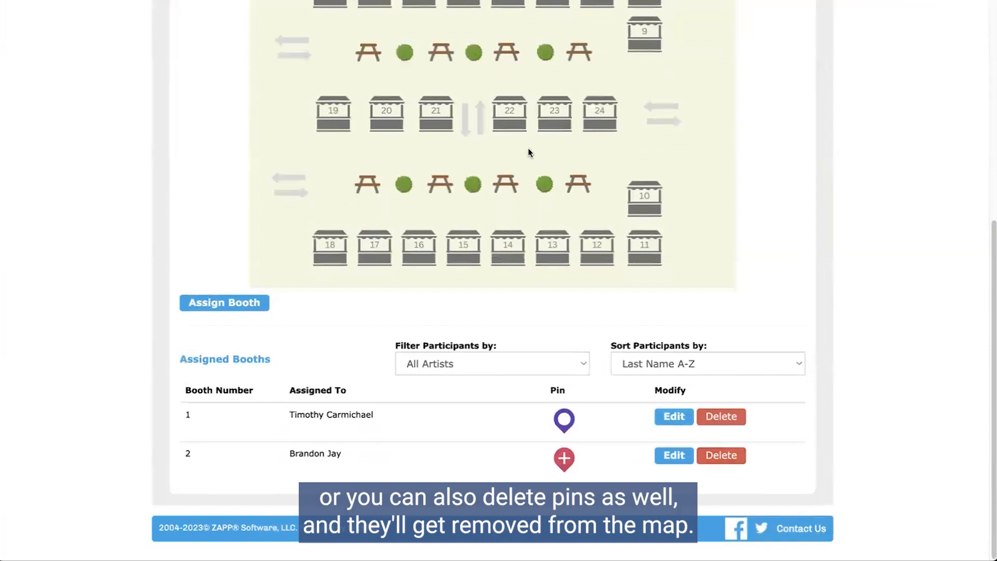
{"action": "scroll", "coordinate": [427, 100], "scroll_direction": "up", "scroll_amount": 2}
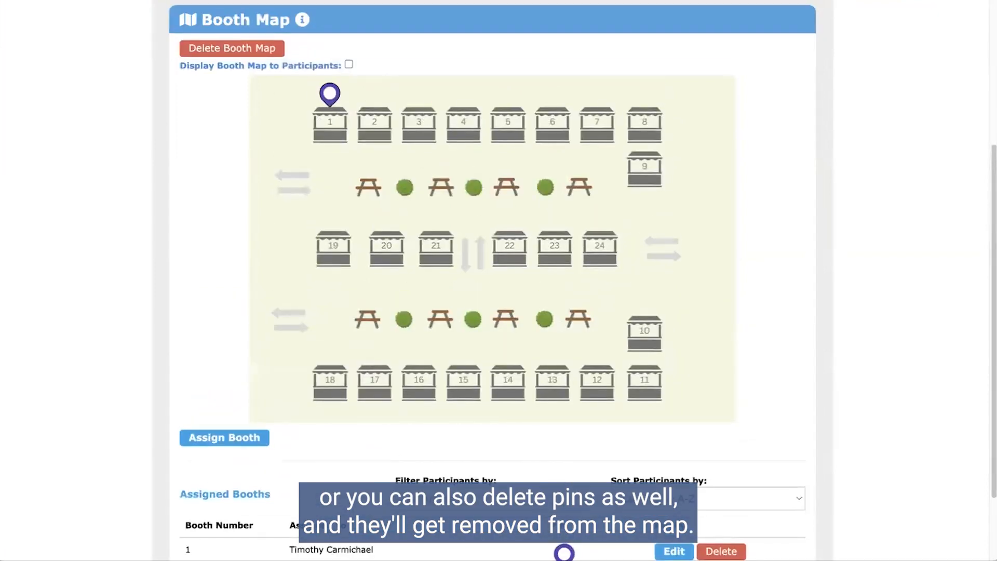
Review the filter and sort options available for participants in the assigned booths list.
{"action": "scroll", "coordinate": [395, 442], "scroll_direction": "down", "scroll_amount": 2}
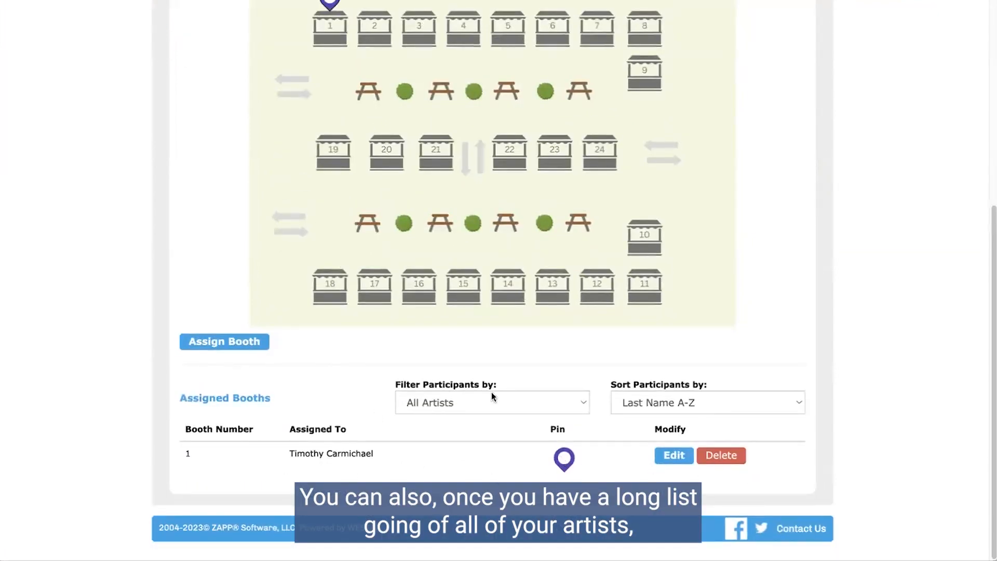
{"action": "left_click", "coordinate": [474, 399]}
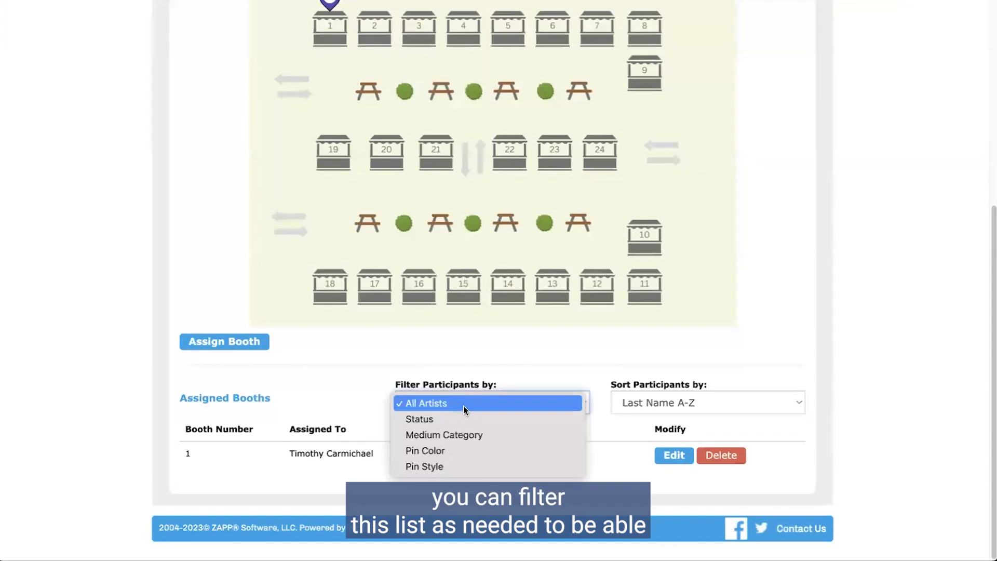
{"action": "left_click", "coordinate": [599, 386]}
{"action": "left_click", "coordinate": [672, 406]}
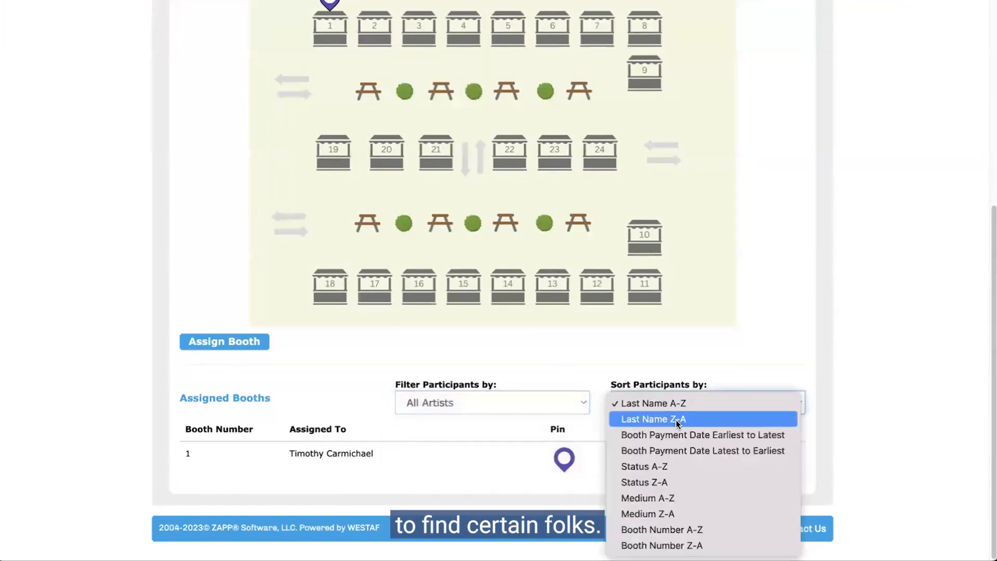
{"action": "left_click", "coordinate": [610, 370]}
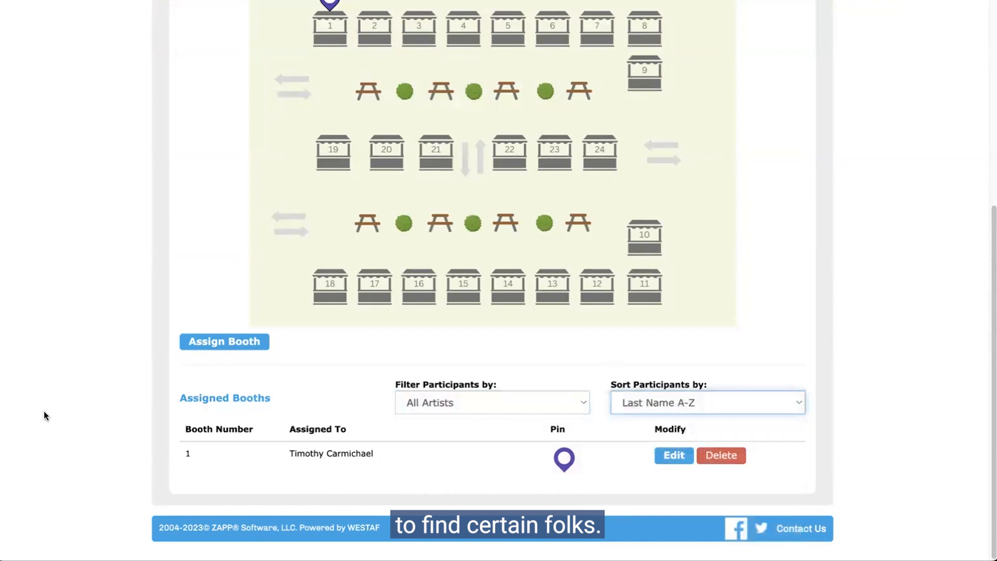
Enable displaying the booth map to participants for the ZAPP Webinar Demo Event.
{"action": "scroll", "coordinate": [367, 277], "scroll_direction": "up", "scroll_amount": 1}
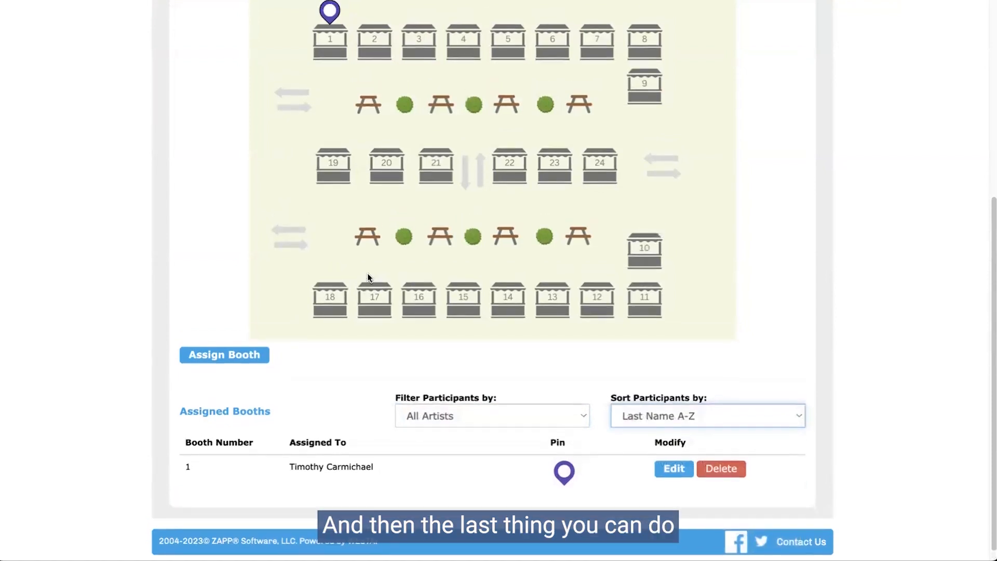
{"action": "scroll", "coordinate": [368, 278], "scroll_direction": "up", "scroll_amount": 10}
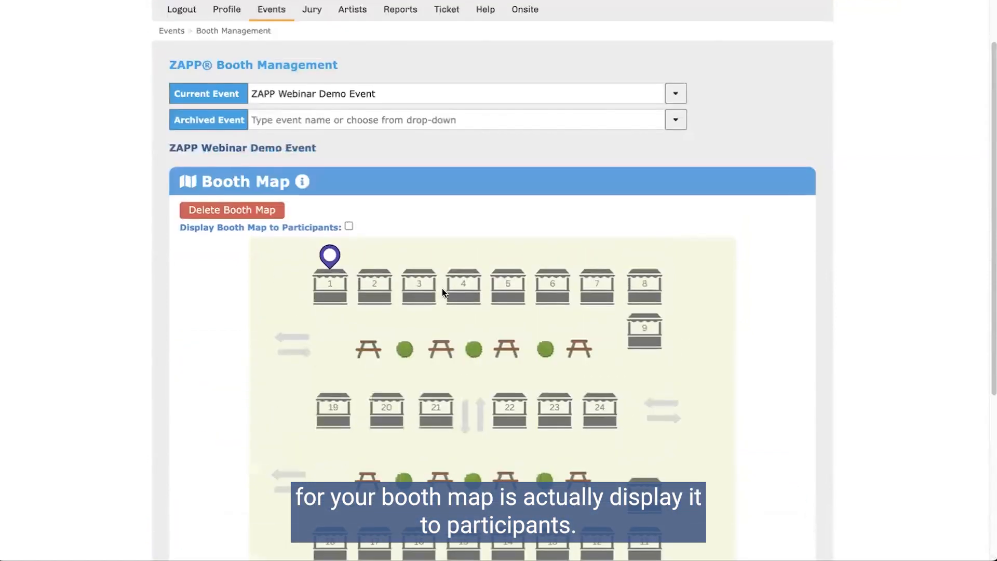
{"action": "scroll", "coordinate": [200, 182], "scroll_direction": "down", "scroll_amount": 3}
{"action": "left_click", "coordinate": [349, 181]}
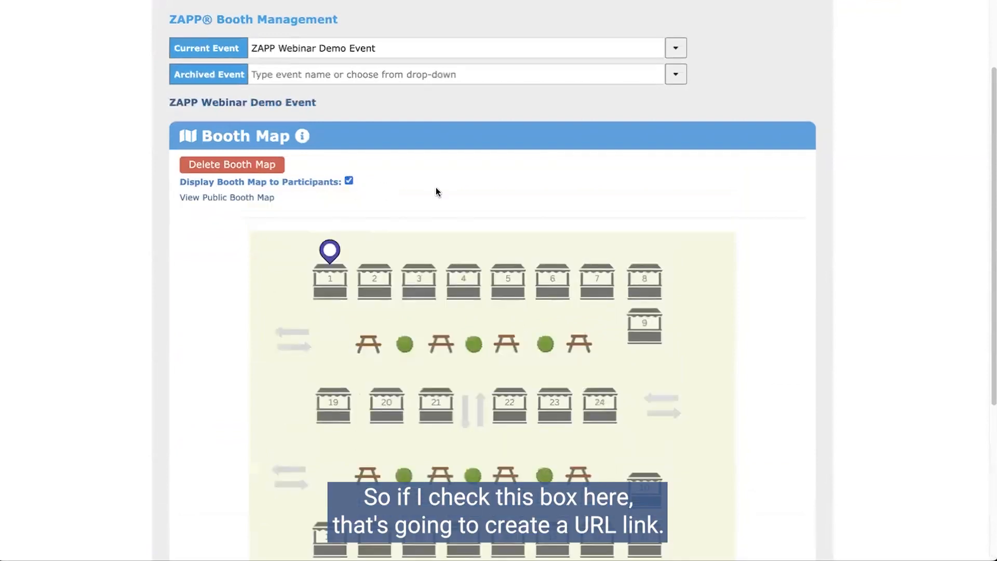
Open the public booth map and view the details of booth 1's pin, closing them again.
{"action": "left_click", "coordinate": [198, 201]}
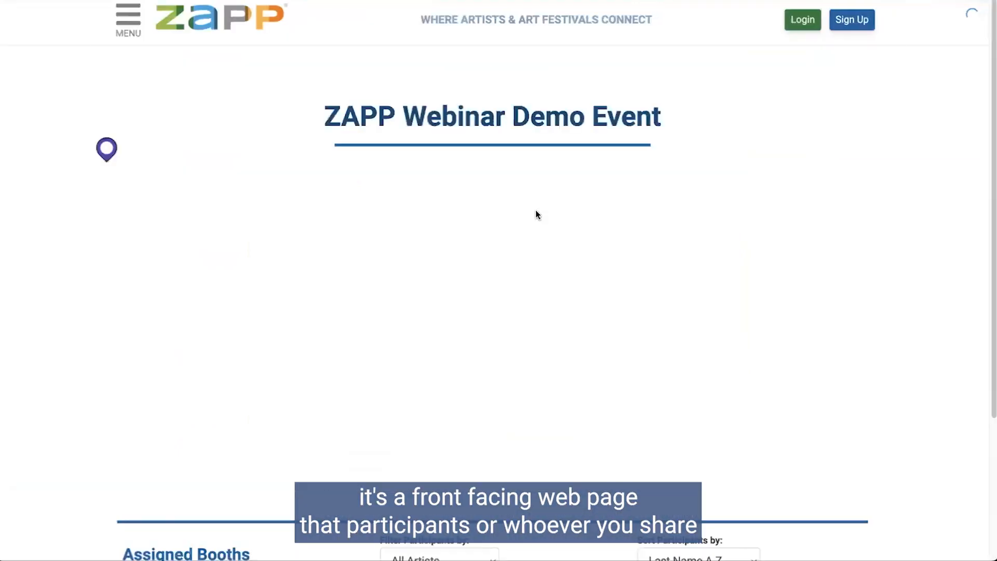
{"action": "scroll", "coordinate": [705, 272], "scroll_direction": "down", "scroll_amount": 1}
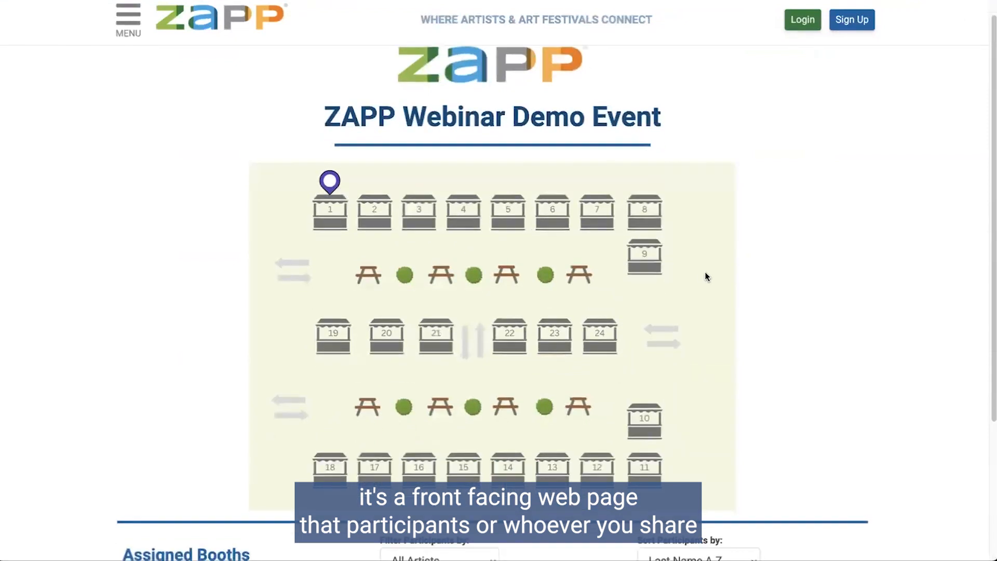
{"action": "scroll", "coordinate": [754, 300], "scroll_direction": "down", "scroll_amount": 1}
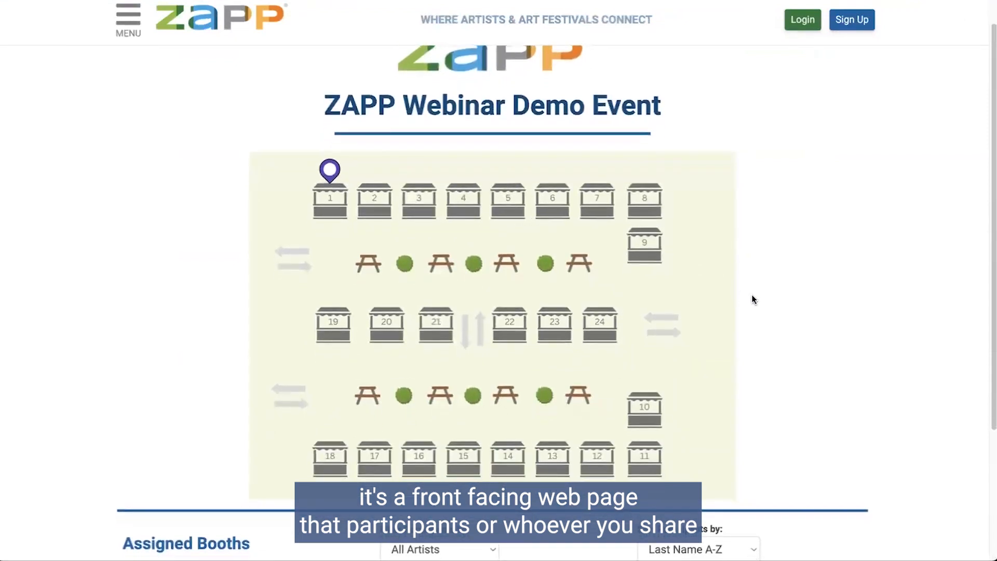
{"action": "scroll", "coordinate": [754, 300], "scroll_direction": "down", "scroll_amount": 1}
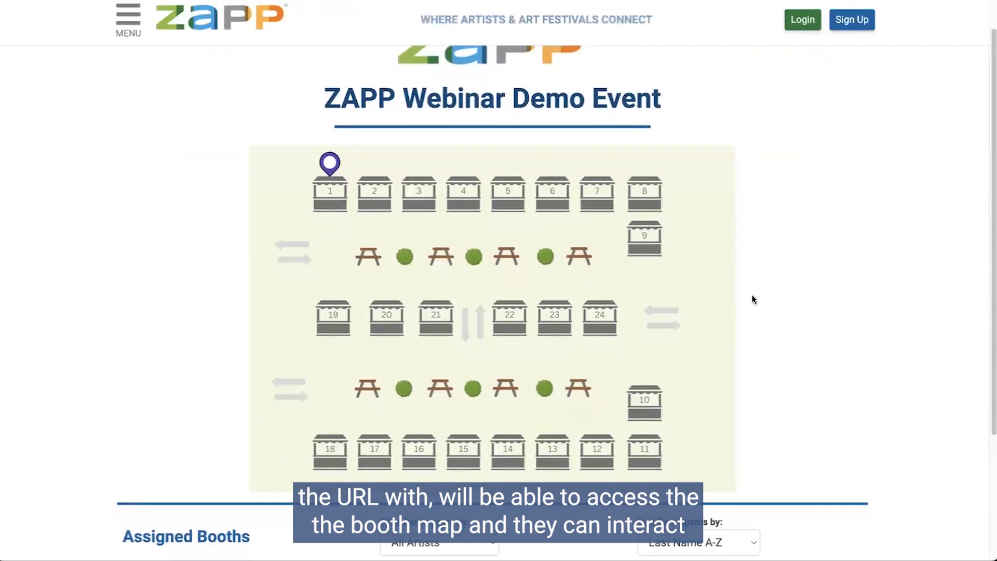
{"action": "left_click", "coordinate": [327, 143]}
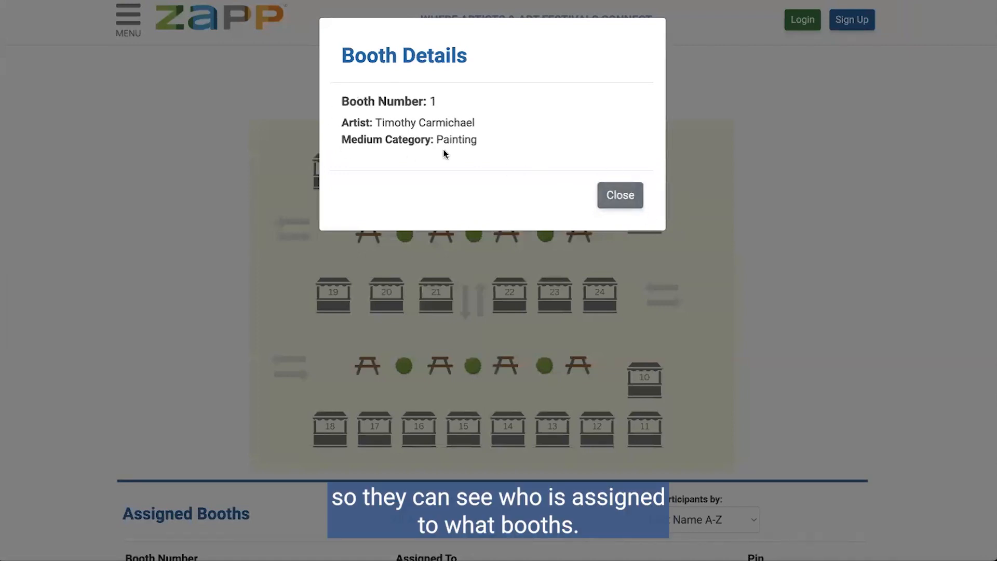
{"action": "left_click", "coordinate": [623, 194]}
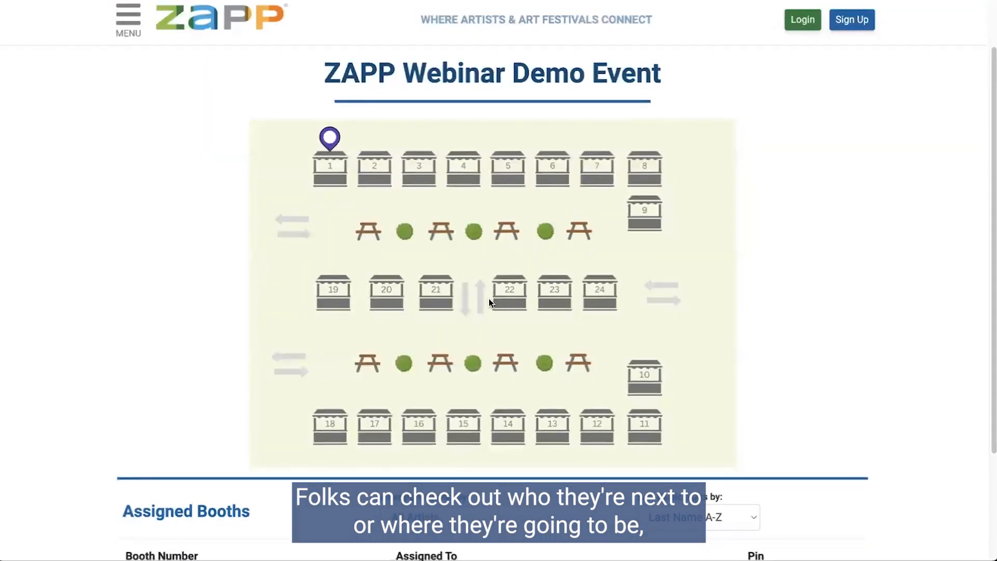
Examine the assigned booths list and its filter and sort fields on the public booth map page.
{"action": "scroll", "coordinate": [467, 298], "scroll_direction": "down", "scroll_amount": 1}
{"action": "scroll", "coordinate": [451, 298], "scroll_direction": "down", "scroll_amount": 2}
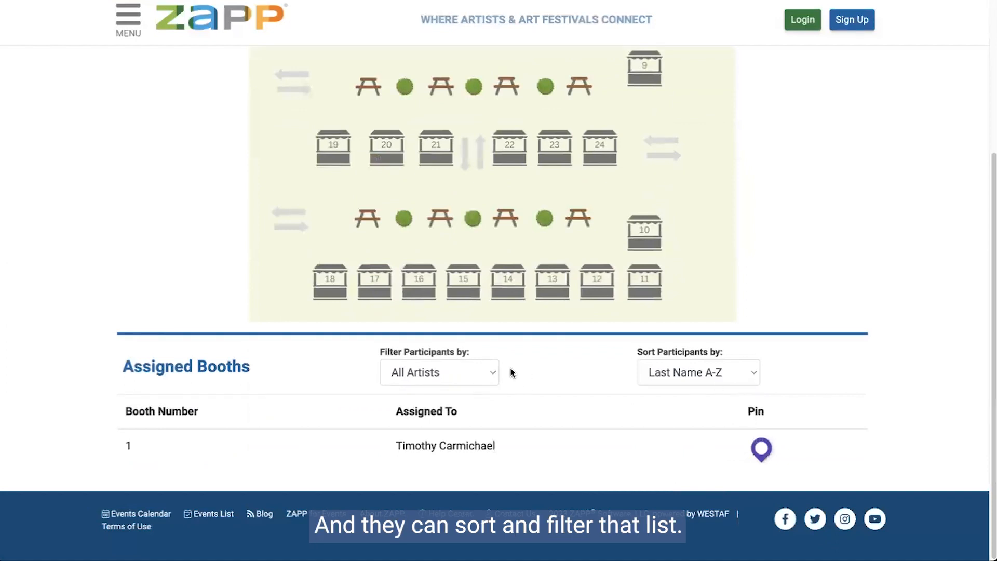
{"action": "scroll", "coordinate": [409, 369], "scroll_direction": "up", "scroll_amount": 1}
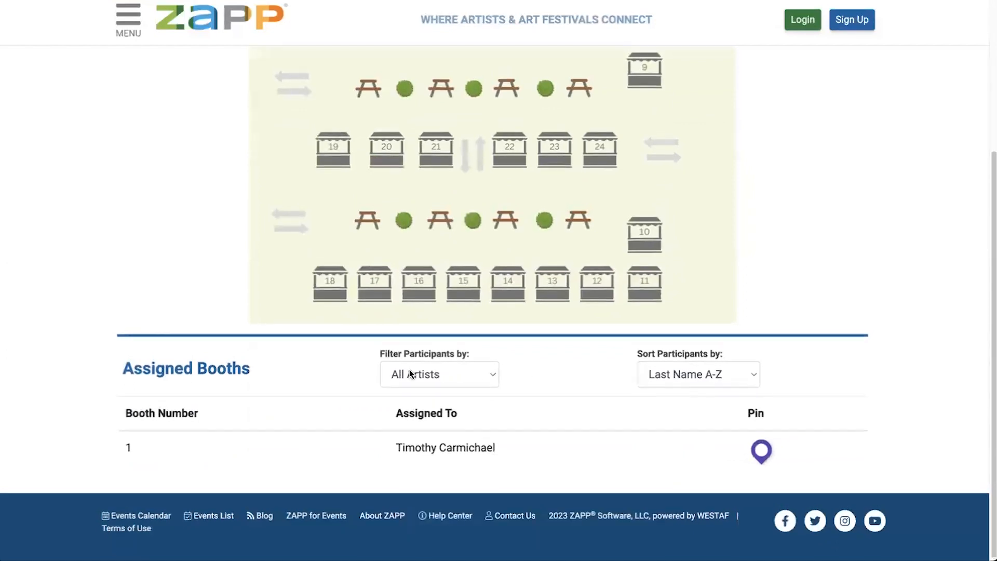
{"action": "scroll", "coordinate": [410, 372], "scroll_direction": "up", "scroll_amount": 4}
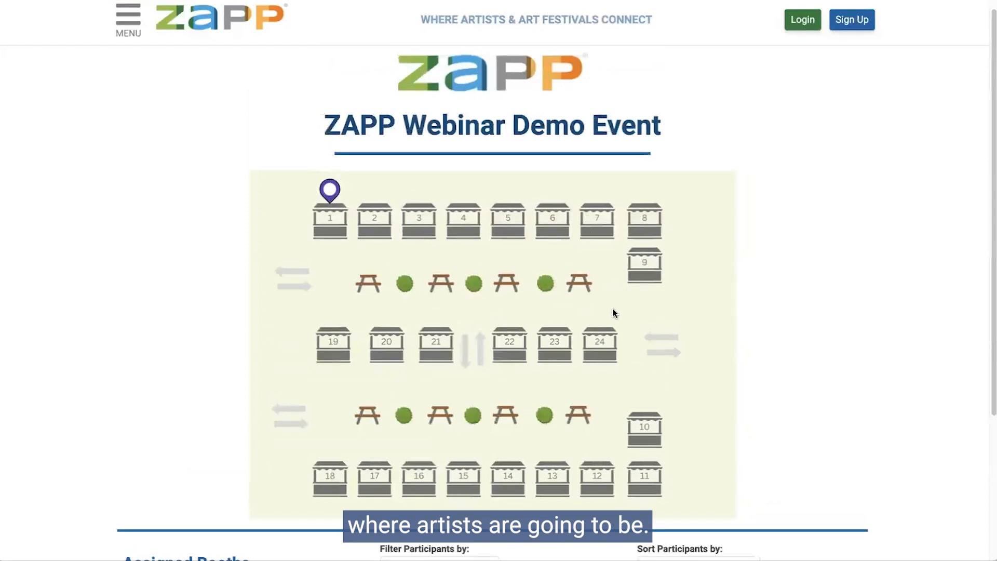
{"action": "scroll", "coordinate": [613, 309], "scroll_direction": "down", "scroll_amount": 1}
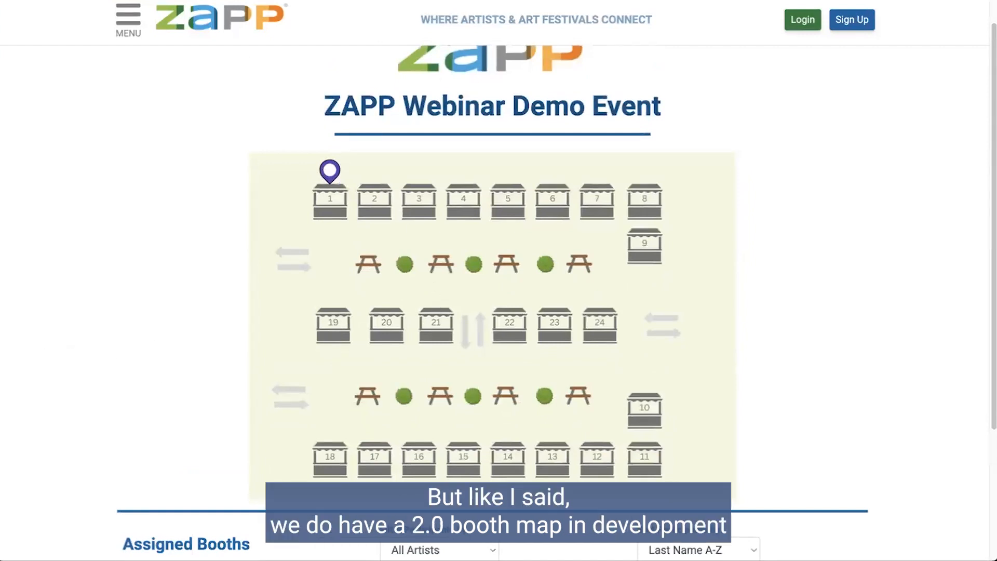
Return to booth management and review the pin style and color choices in a new booth assignment above booth 2, without saving it.
{"action": "left_click", "coordinate": [287, 1]}
{"action": "scroll", "coordinate": [435, 309], "scroll_direction": "down", "scroll_amount": 2}
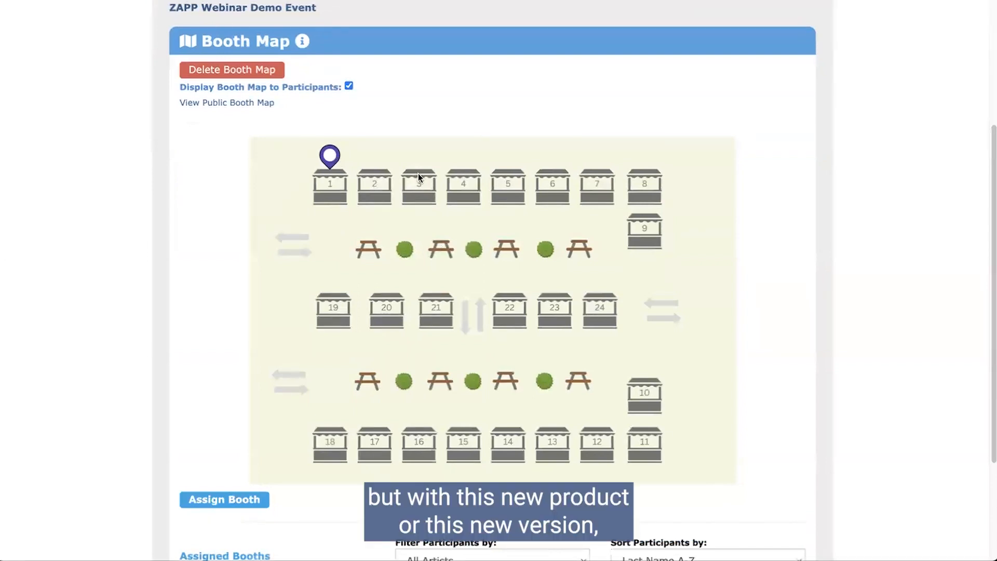
{"action": "left_click", "coordinate": [249, 500]}
{"action": "left_click", "coordinate": [369, 181]}
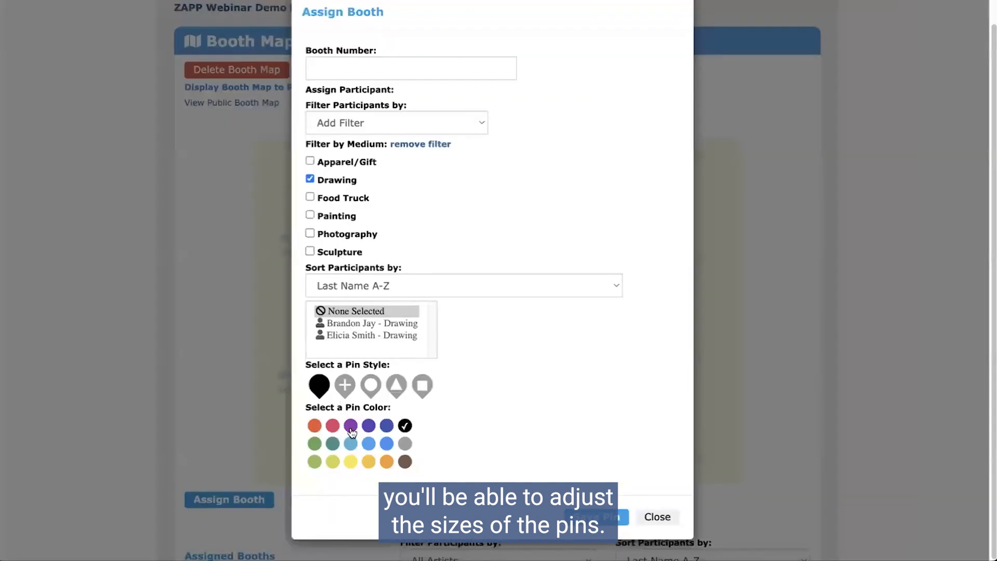
{"action": "left_click", "coordinate": [651, 519]}
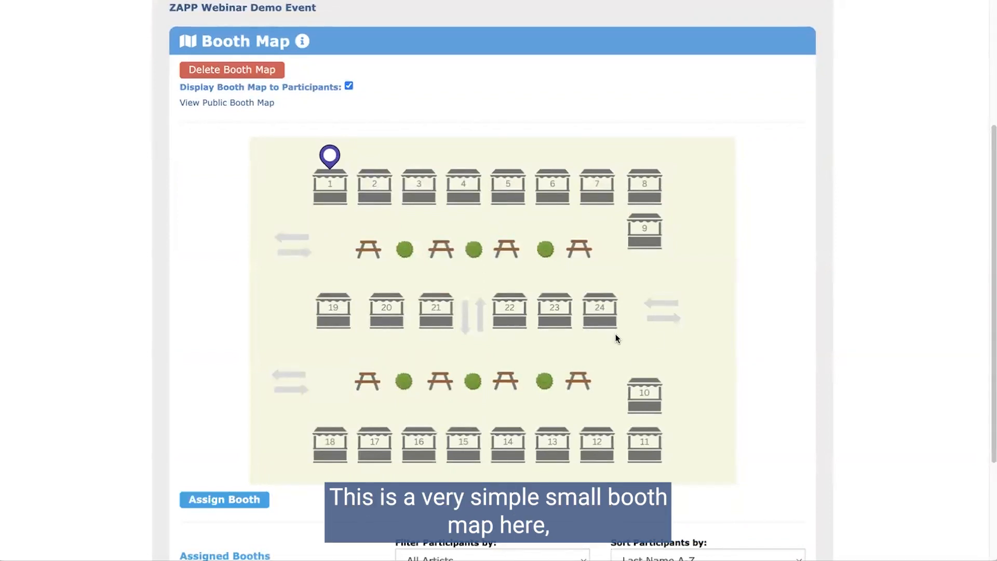
{"action": "scroll", "coordinate": [385, 181], "scroll_direction": "down", "scroll_amount": 1}
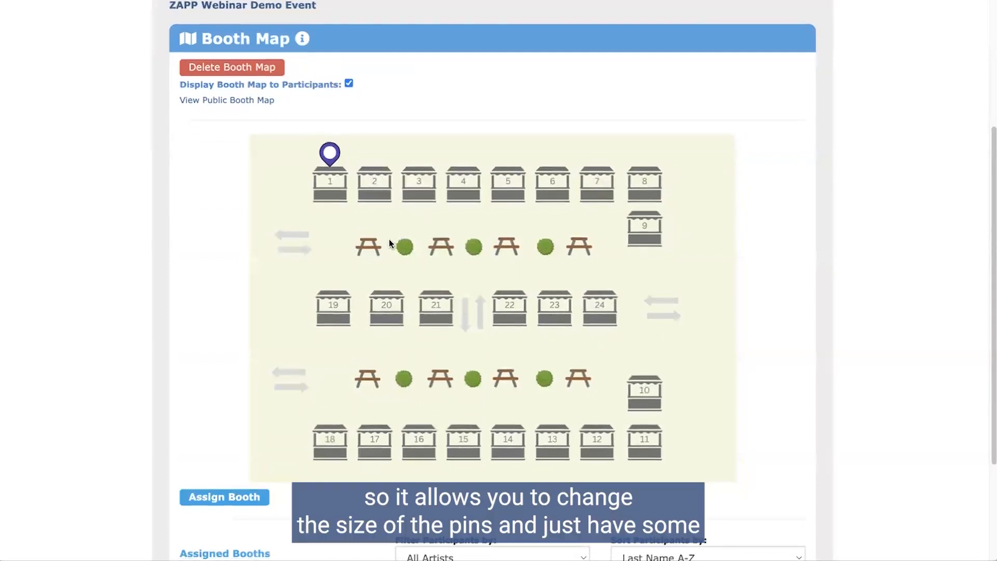
{"action": "scroll", "coordinate": [446, 218], "scroll_direction": "down", "scroll_amount": 3}
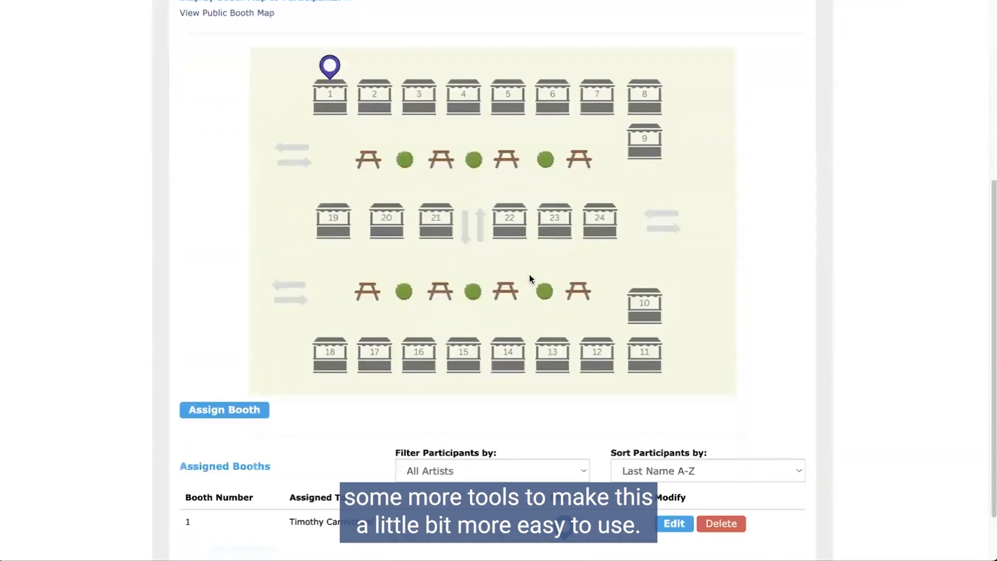
{"action": "scroll", "coordinate": [376, 244], "scroll_direction": "up", "scroll_amount": 2}
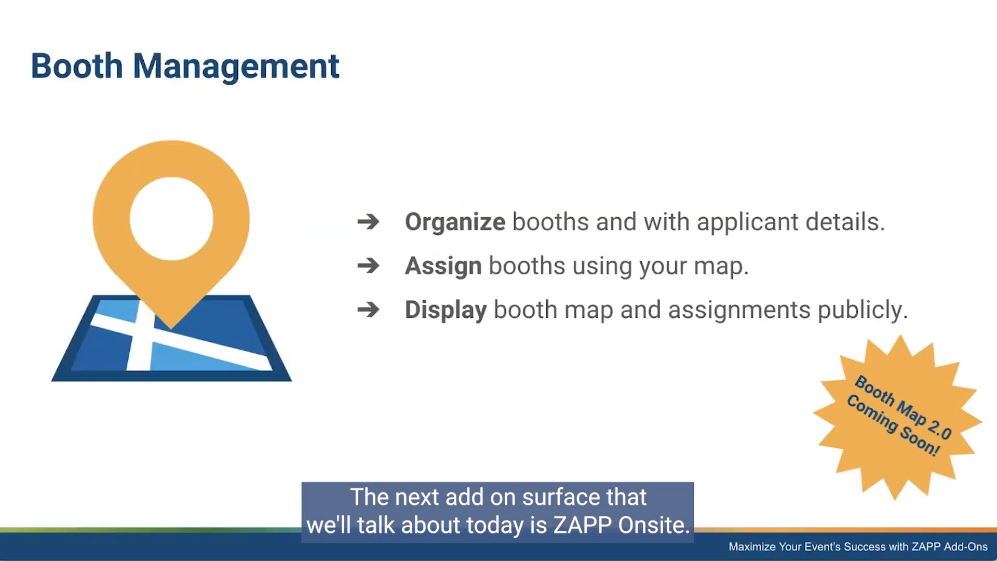
{"action": "left_click", "coordinate": [238, 302]}
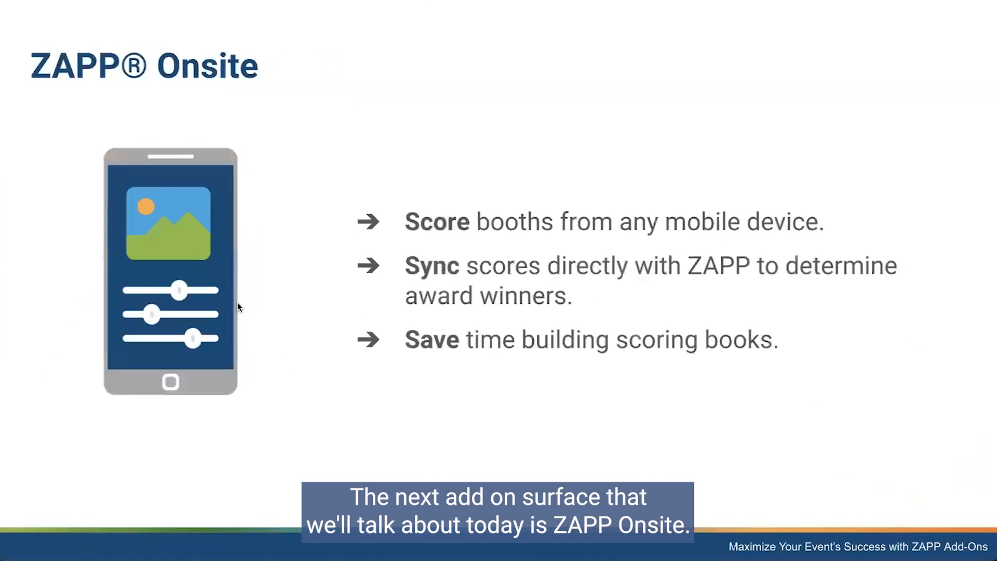
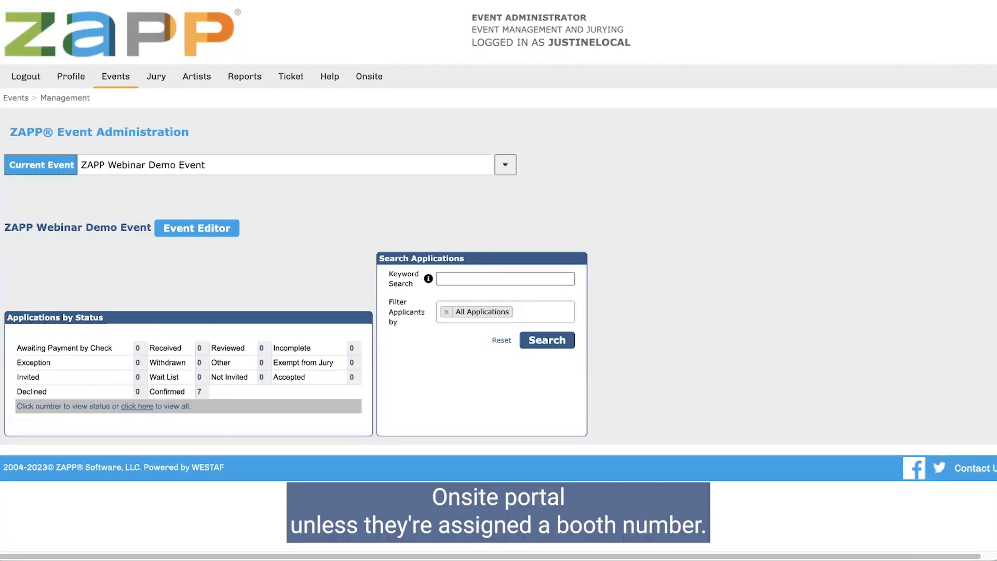
List the demo event's confirmed applications and check that each artist has a booth number.
{"action": "left_click", "coordinate": [199, 392]}
{"action": "scroll", "coordinate": [463, 413], "scroll_direction": "down", "scroll_amount": 5}
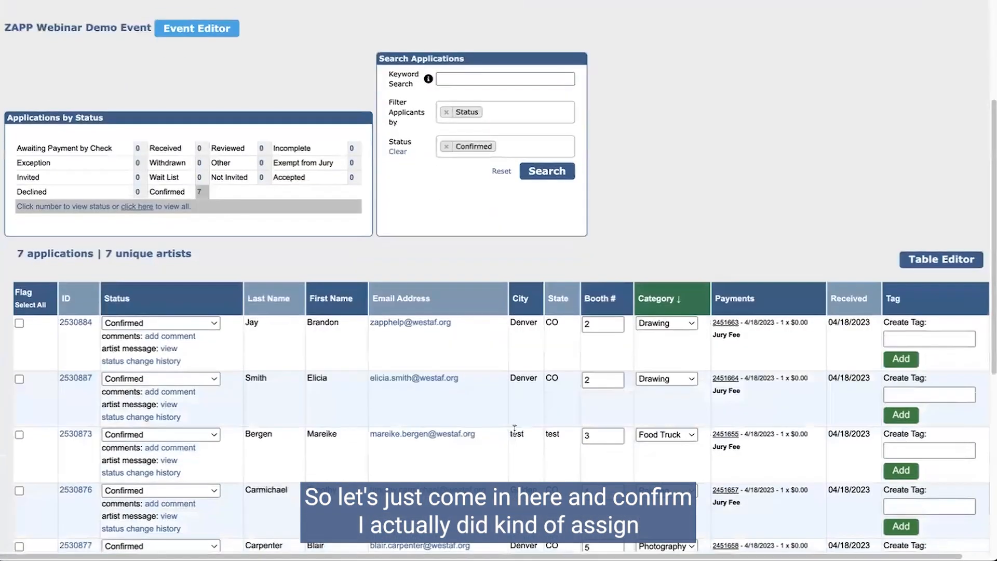
{"action": "scroll", "coordinate": [601, 379], "scroll_direction": "down", "scroll_amount": 3}
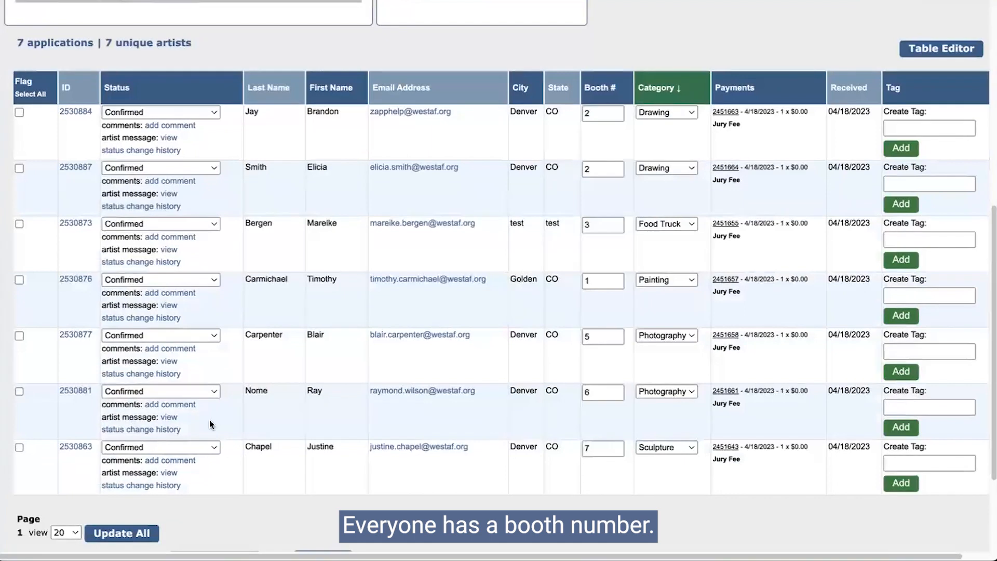
{"action": "scroll", "coordinate": [313, 301], "scroll_direction": "up", "scroll_amount": 10}
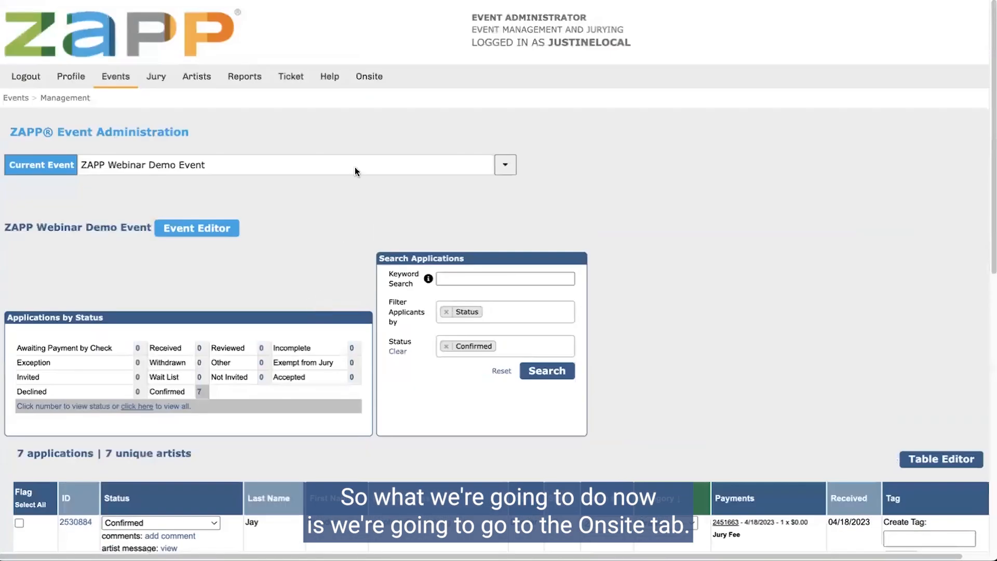
Open the on-site adjudication setup for the demo event and upload the site map image.
{"action": "mouse_move", "coordinate": [368, 77]}
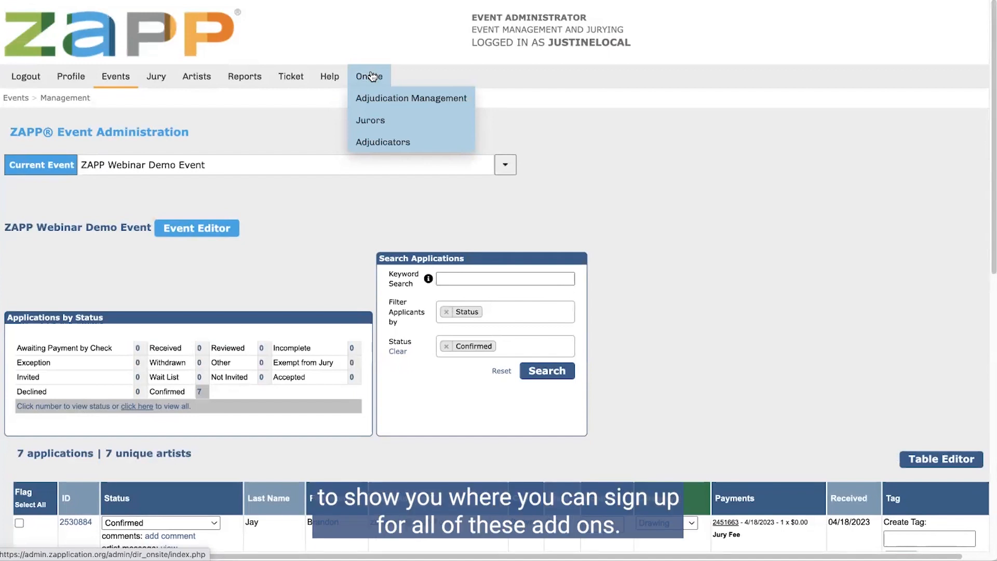
{"action": "left_click", "coordinate": [358, 99]}
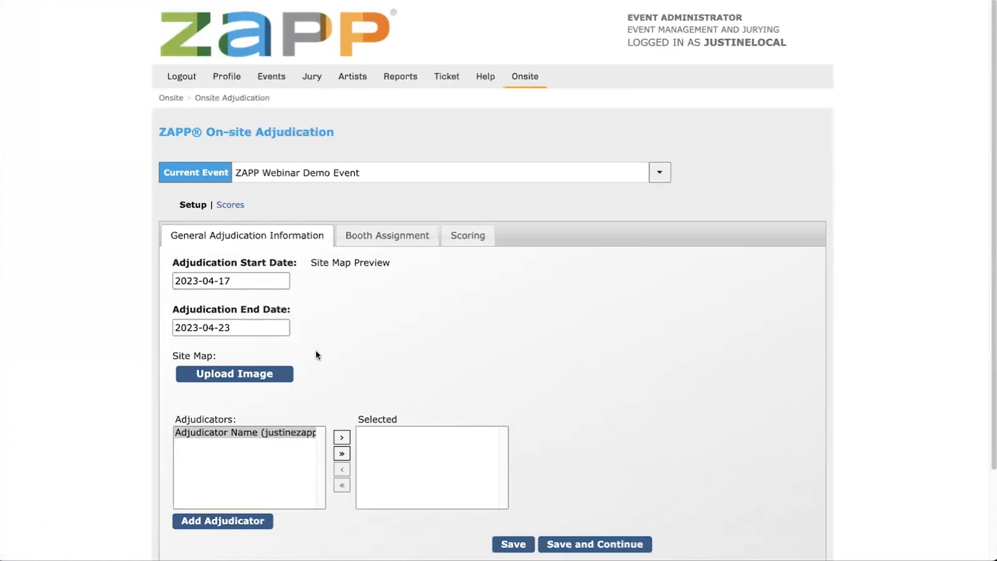
{"action": "scroll", "coordinate": [319, 351], "scroll_direction": "down", "scroll_amount": 3}
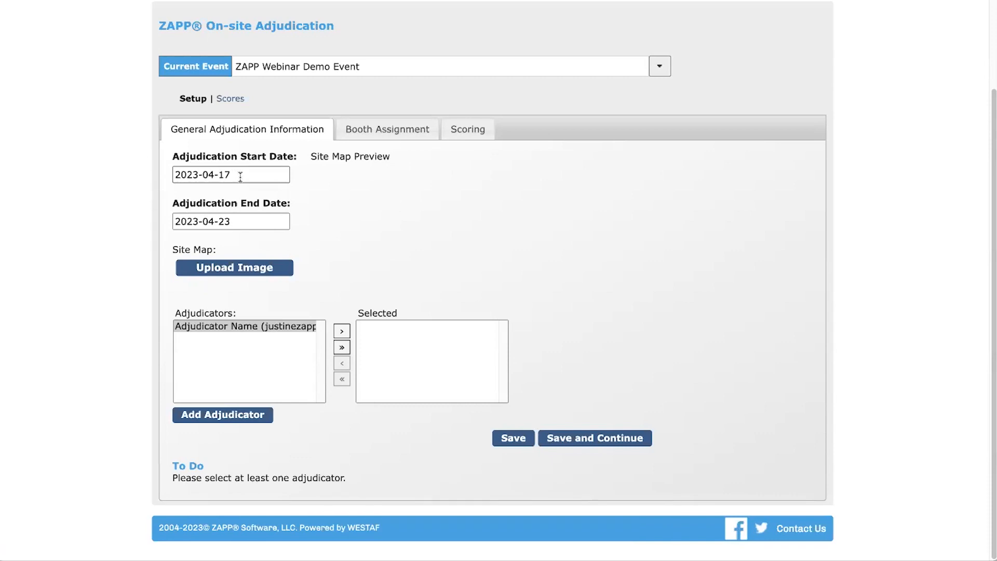
{"action": "left_click_drag", "start_coordinate": [393, 156], "coordinate": [320, 157]}
{"action": "left_click", "coordinate": [358, 160]}
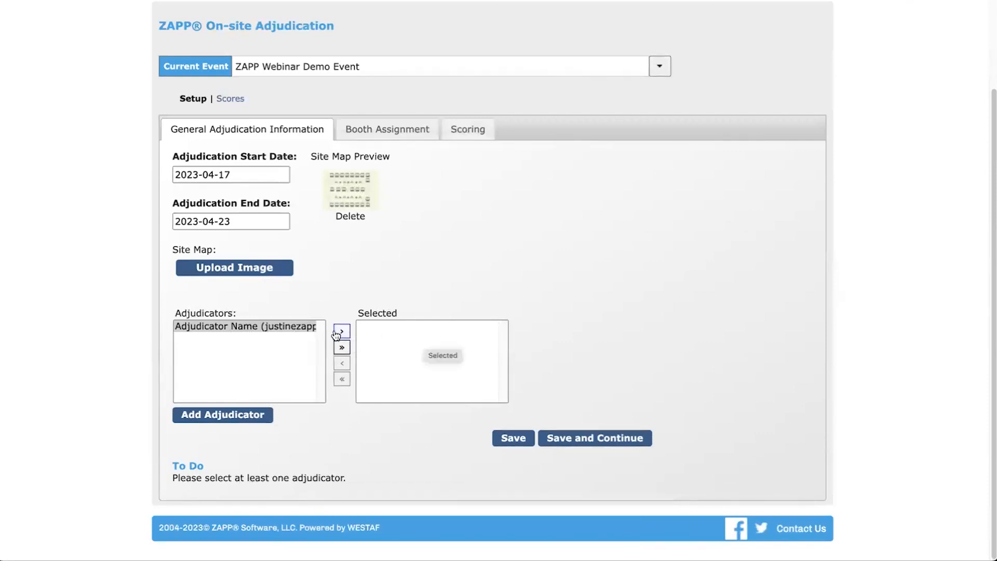
Add the available adjudicator to the selected adjudicators and save the general adjudication information.
{"action": "left_click", "coordinate": [238, 325]}
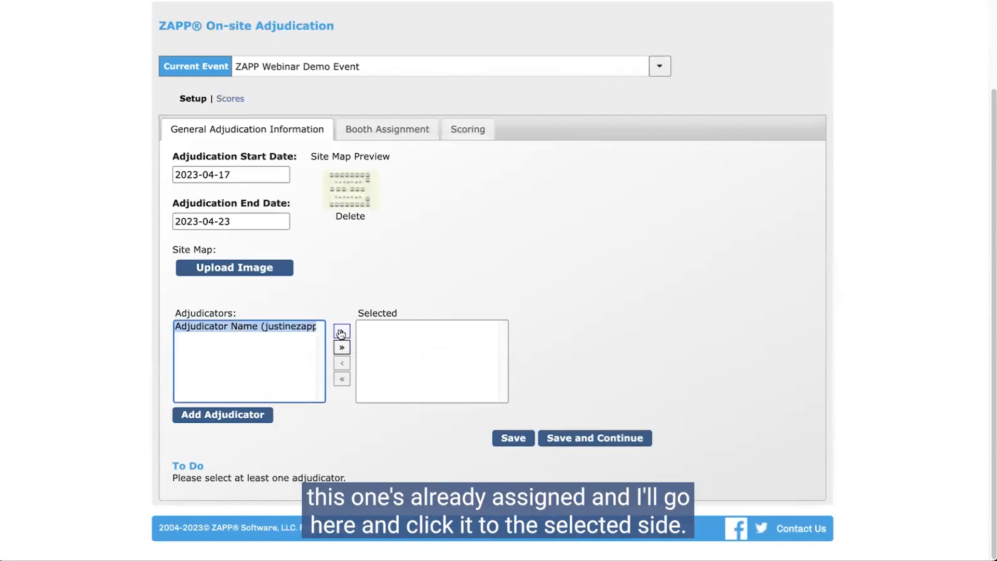
{"action": "left_click", "coordinate": [342, 332]}
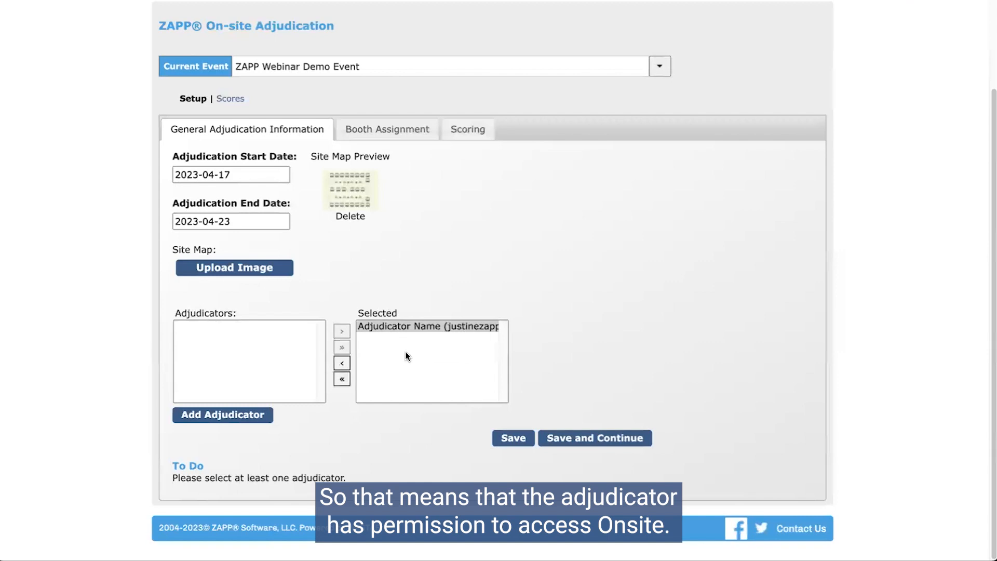
{"action": "left_click", "coordinate": [502, 438]}
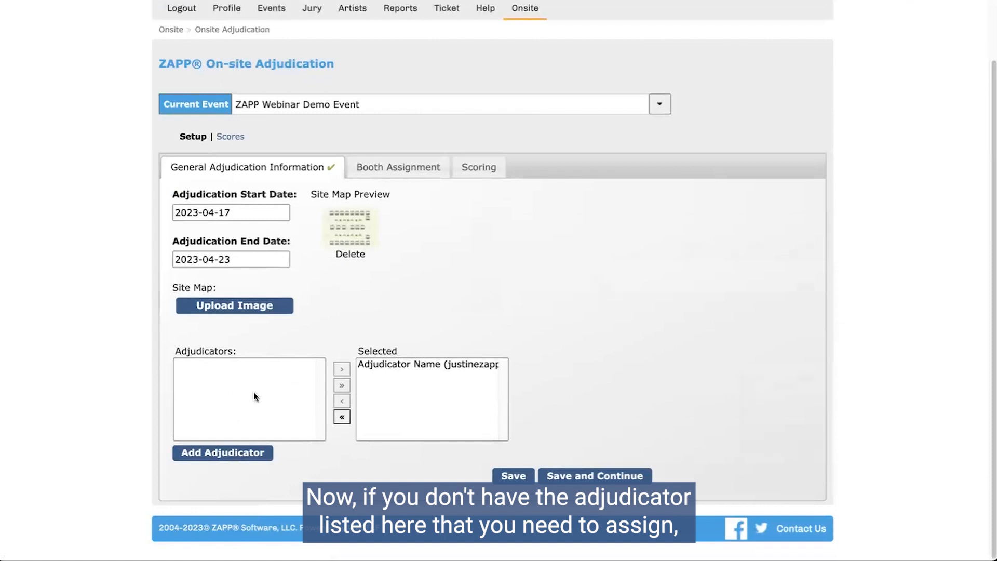
View the form for adding a new adjudicator and return to the general adjudication information.
{"action": "left_click", "coordinate": [222, 453]}
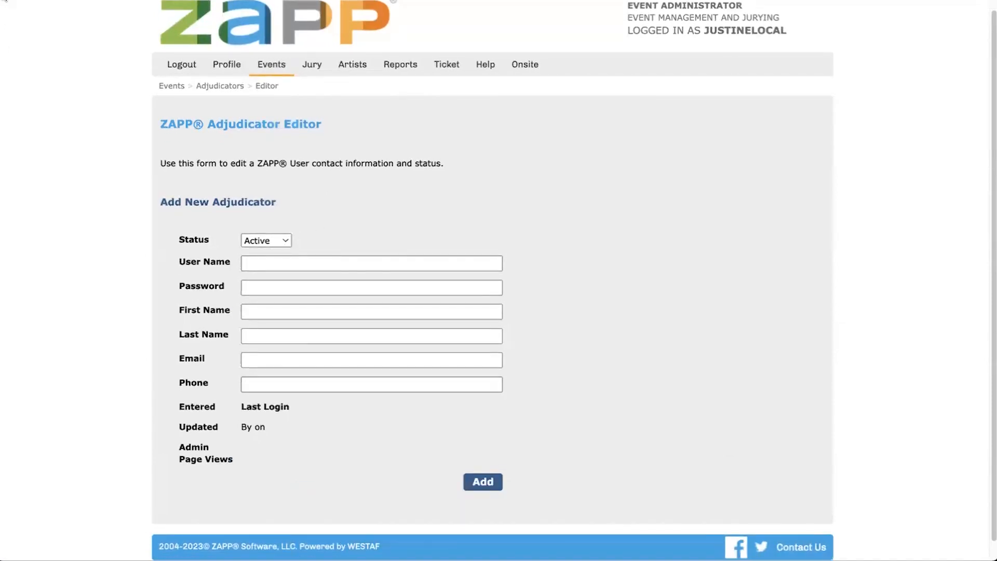
{"action": "left_click", "coordinate": [13, 1]}
{"action": "left_click", "coordinate": [70, 1]}
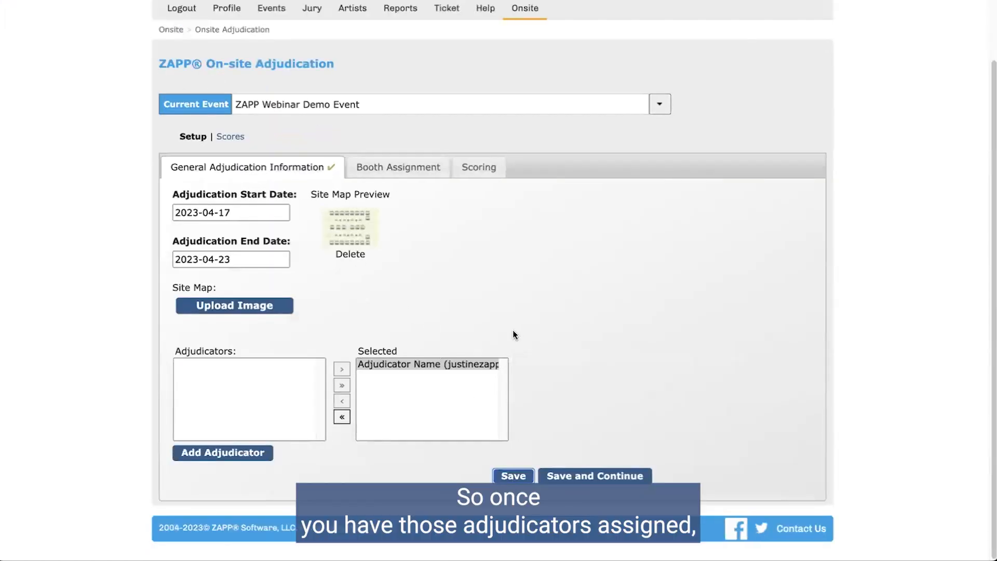
{"action": "scroll", "coordinate": [513, 338], "scroll_direction": "up", "scroll_amount": 2}
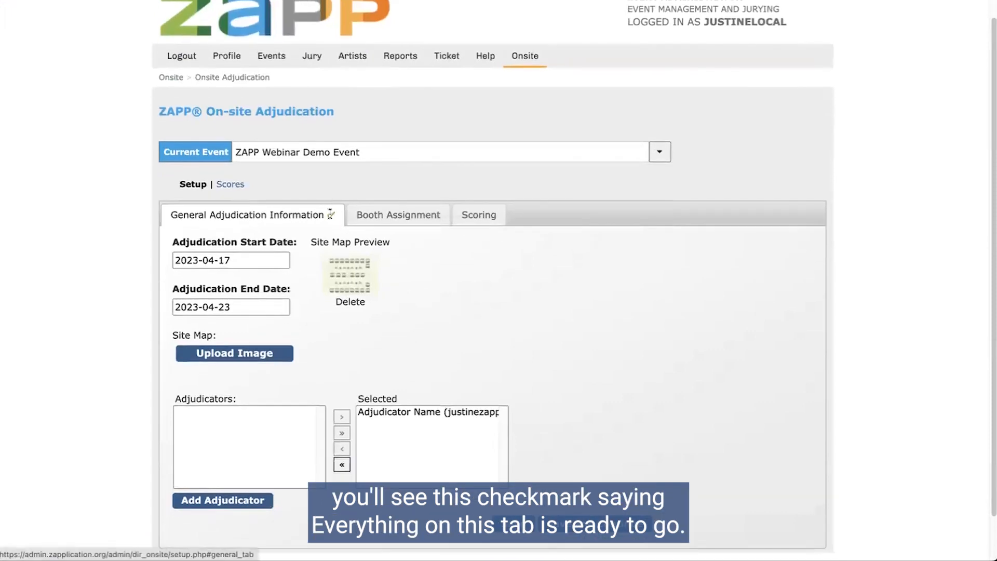
{"action": "scroll", "coordinate": [383, 424], "scroll_direction": "down", "scroll_amount": 2}
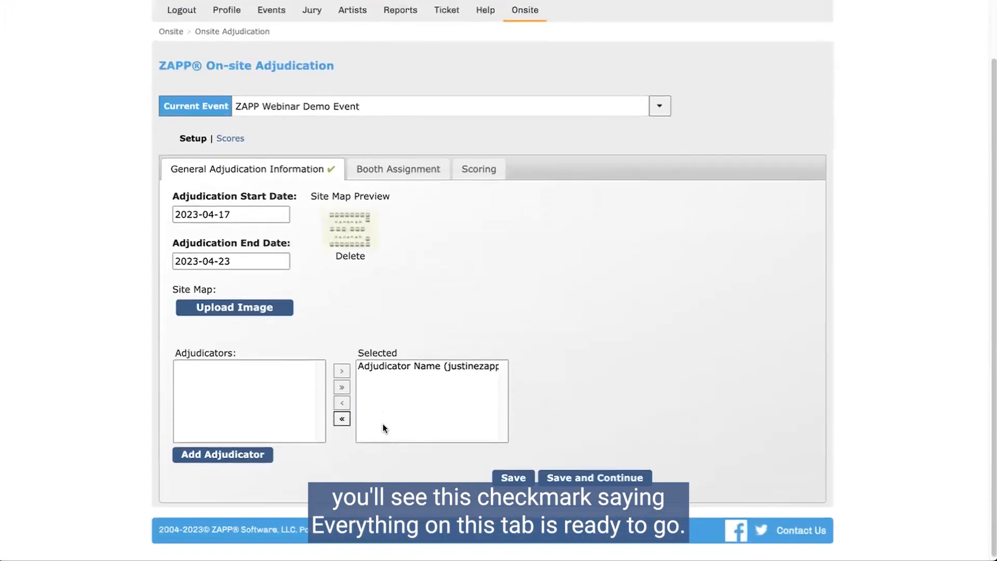
Open the booth assignment setup and list the booths available to the selected adjudicator.
{"action": "left_click", "coordinate": [399, 169]}
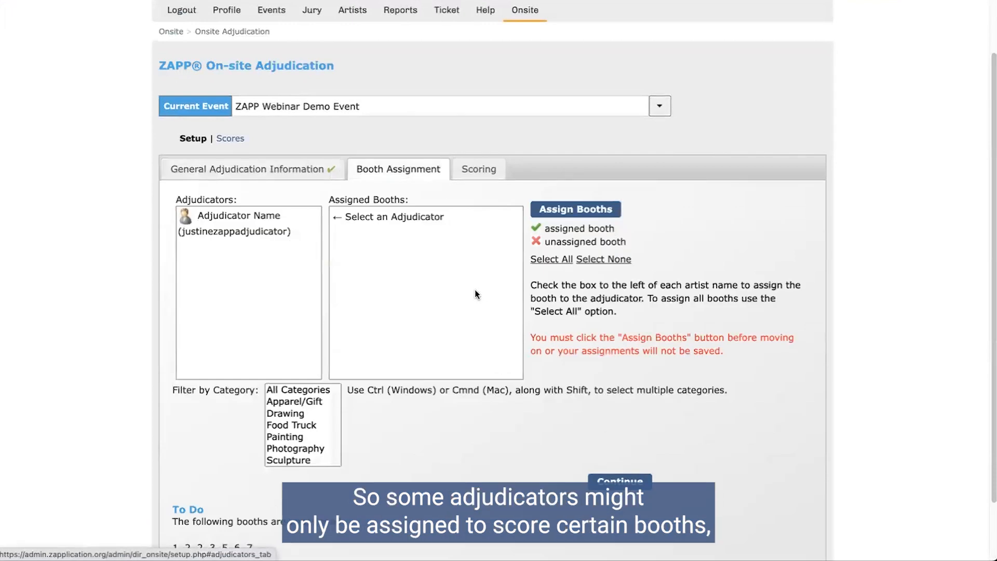
{"action": "left_click", "coordinate": [233, 224]}
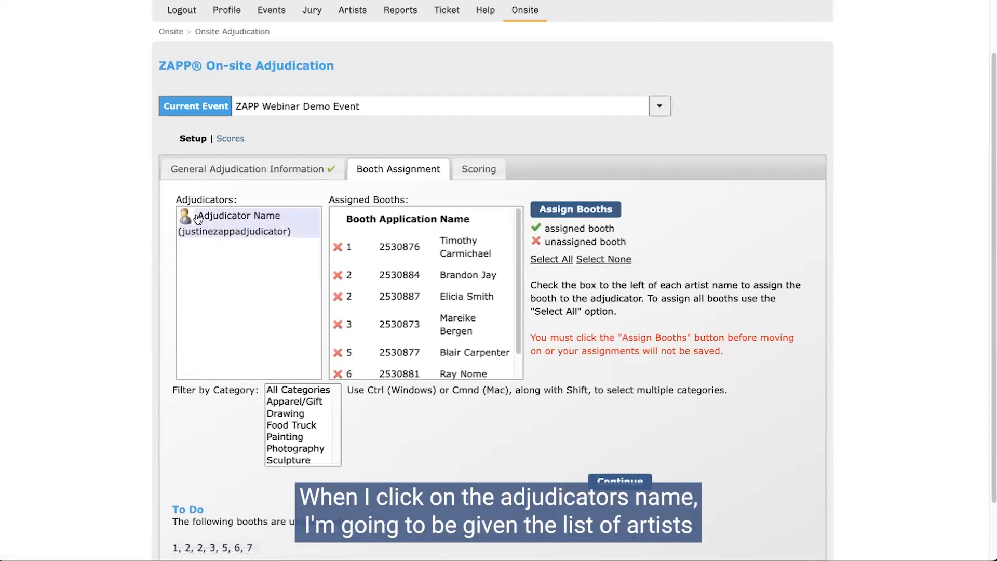
{"action": "scroll", "coordinate": [464, 290], "scroll_direction": "down", "scroll_amount": 1}
{"action": "scroll", "coordinate": [464, 290], "scroll_direction": "up", "scroll_amount": 1}
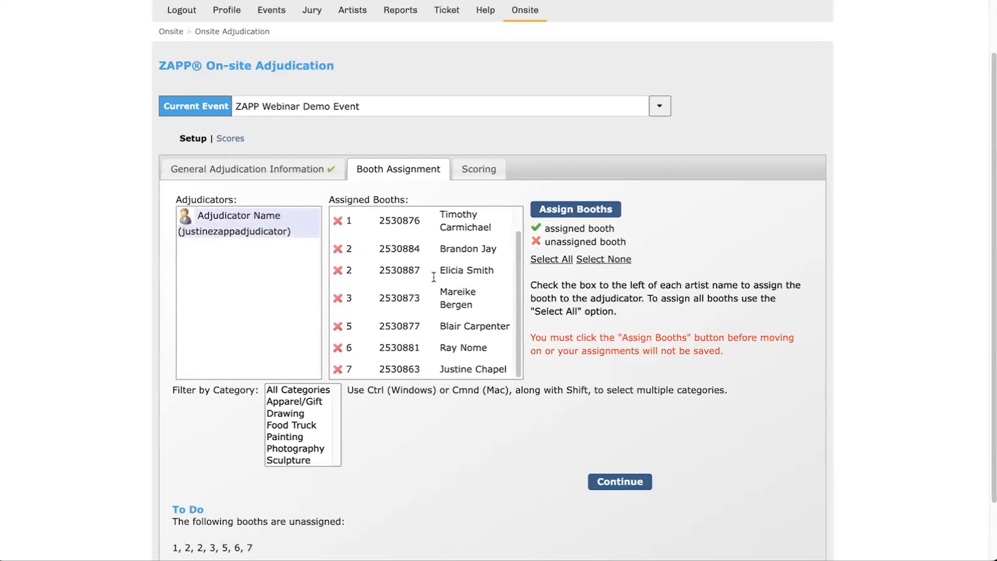
Try marking the adjudicator's booths individually, all at once, and within the Painting category only.
{"action": "left_click", "coordinate": [338, 221]}
{"action": "left_click", "coordinate": [338, 248]}
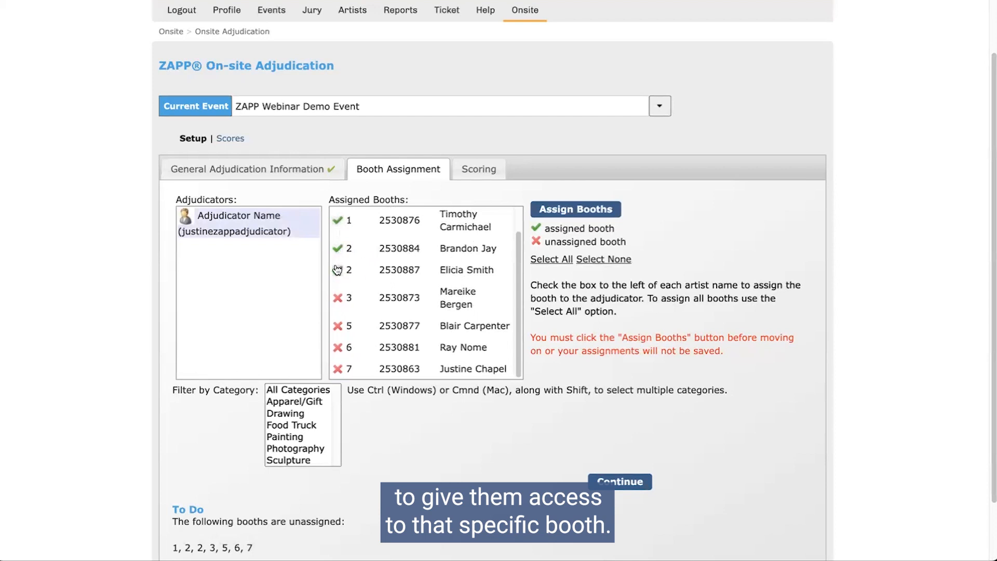
{"action": "left_click", "coordinate": [543, 258]}
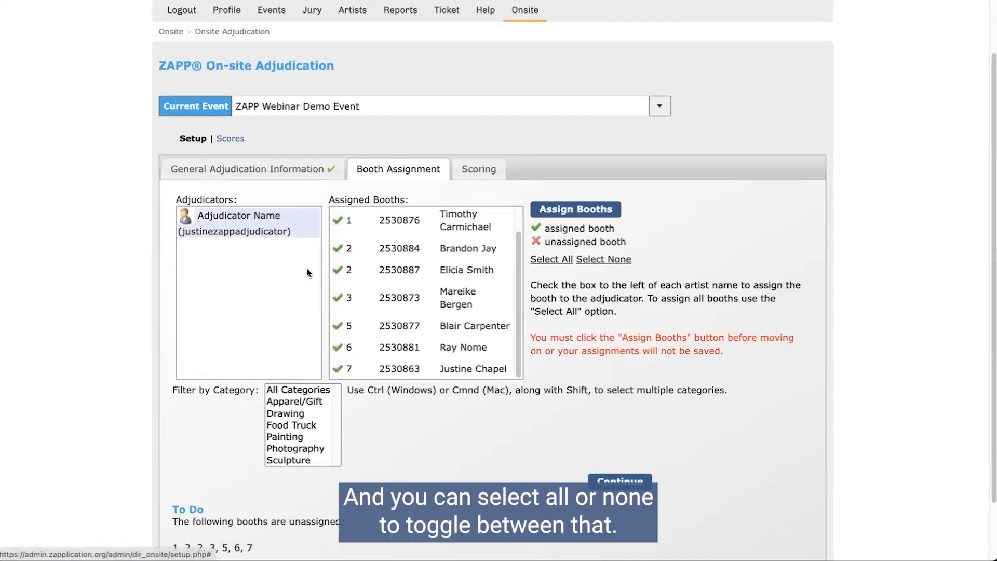
{"action": "left_click", "coordinate": [597, 259]}
{"action": "left_click", "coordinate": [552, 259]}
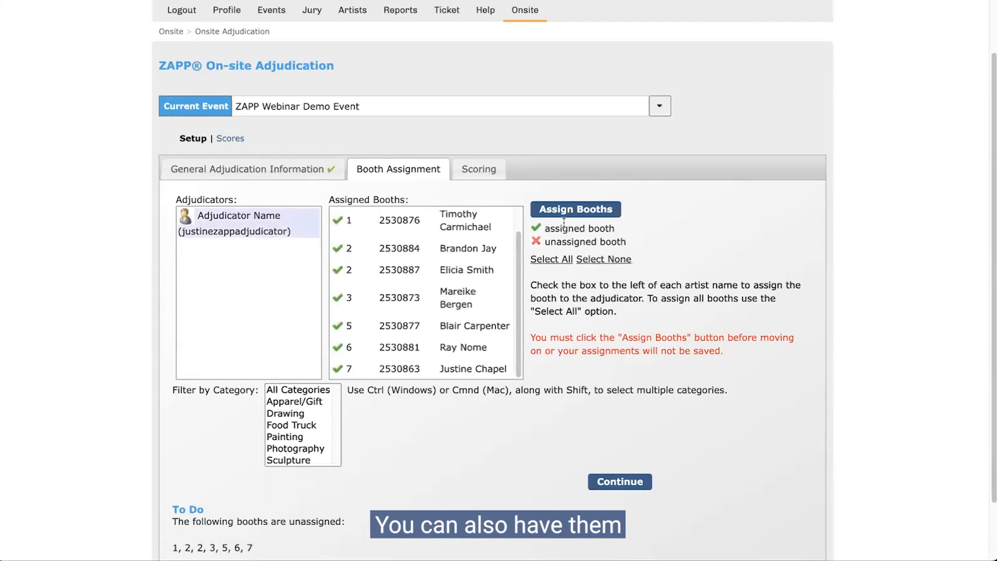
{"action": "left_click", "coordinate": [584, 259]}
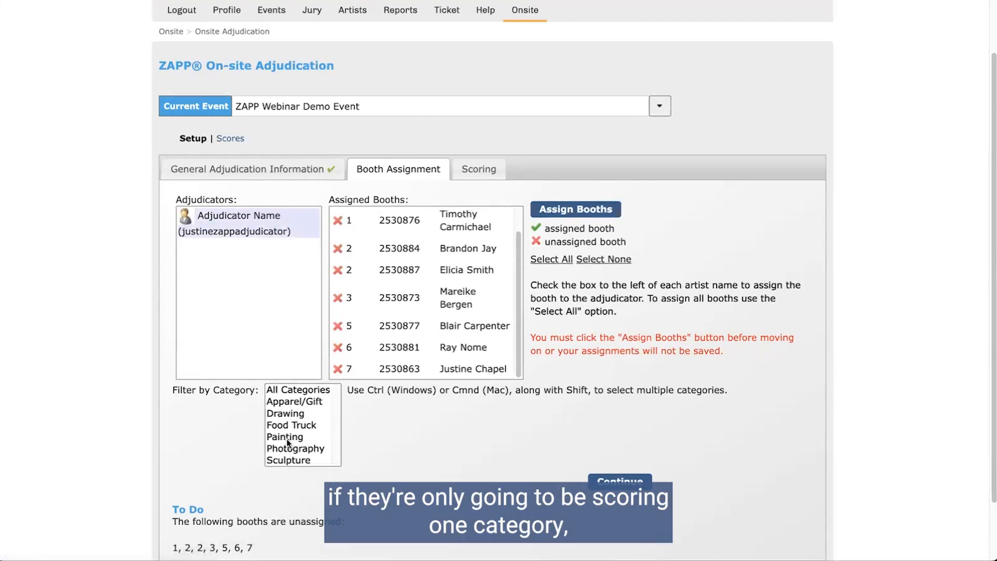
{"action": "left_click", "coordinate": [287, 437]}
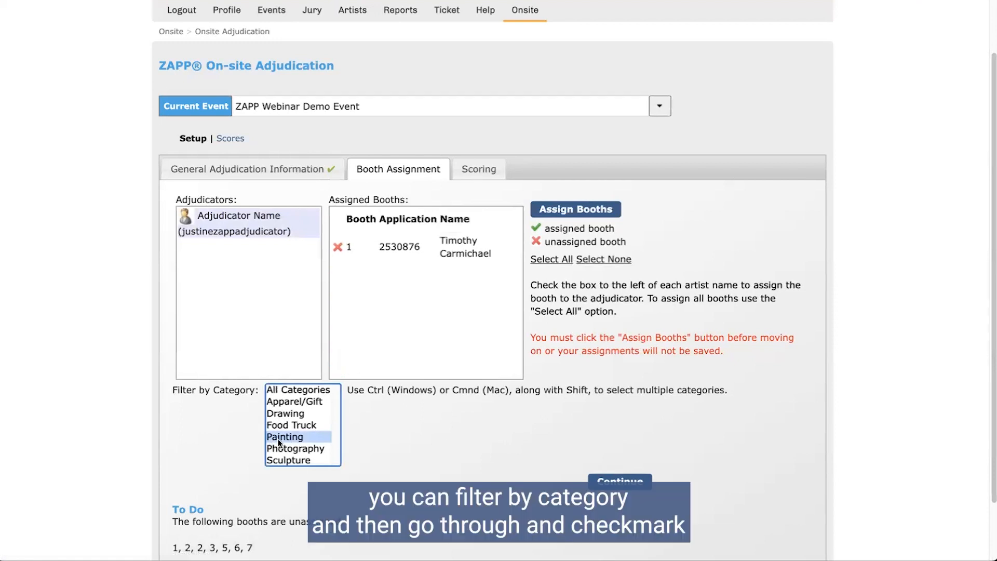
{"action": "left_click", "coordinate": [336, 250]}
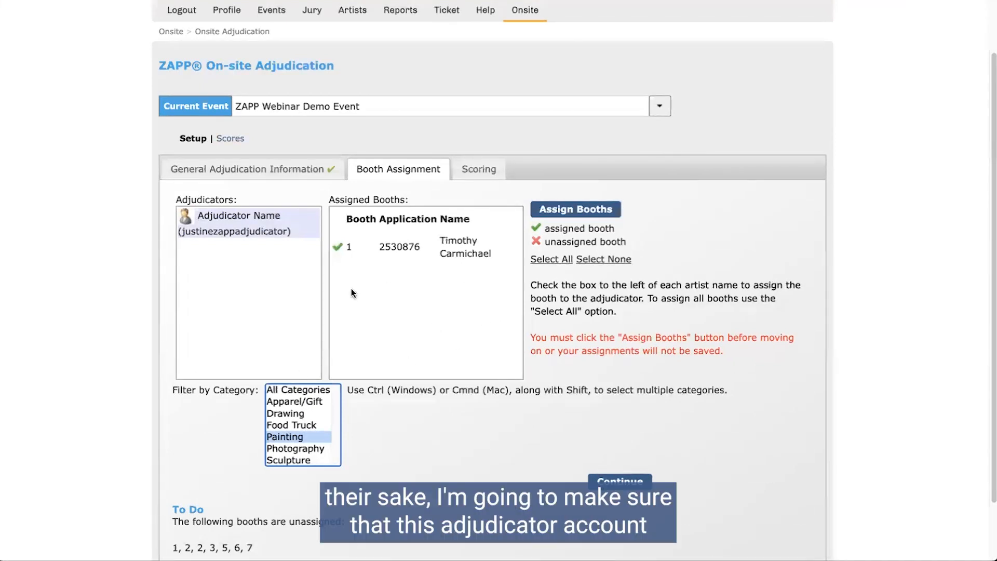
Mark every booth across All Categories for the adjudicator and save the booth assignments.
{"action": "left_click", "coordinate": [300, 390]}
{"action": "left_click", "coordinate": [552, 260]}
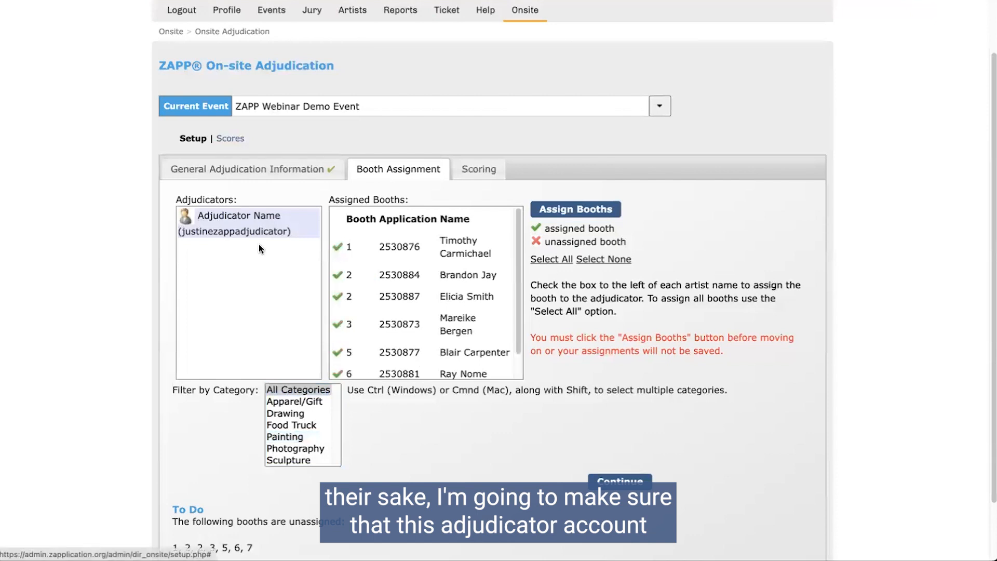
{"action": "scroll", "coordinate": [466, 311], "scroll_direction": "down", "scroll_amount": 1}
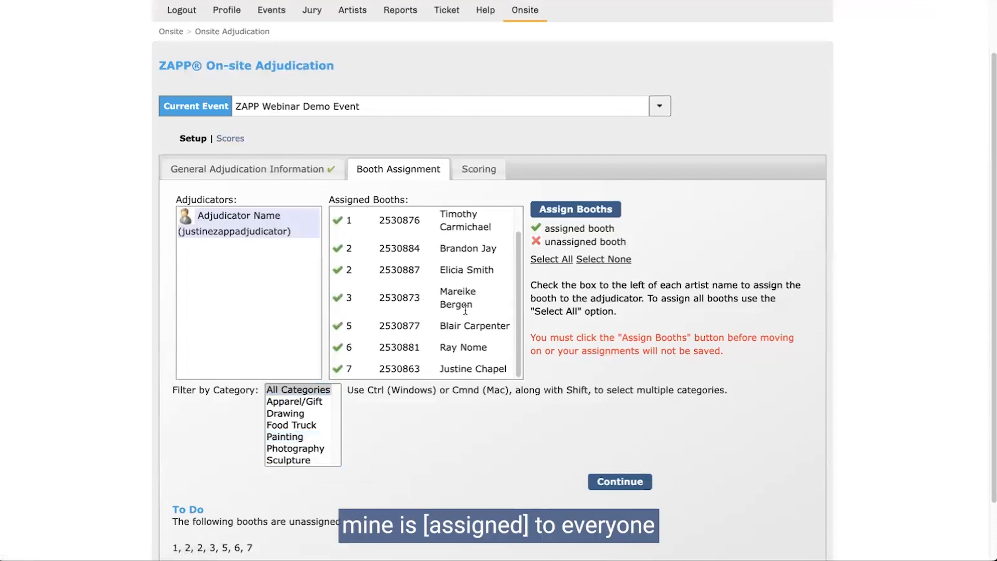
{"action": "scroll", "coordinate": [466, 310], "scroll_direction": "down", "scroll_amount": 2}
{"action": "scroll", "coordinate": [465, 245], "scroll_direction": "up", "scroll_amount": 4}
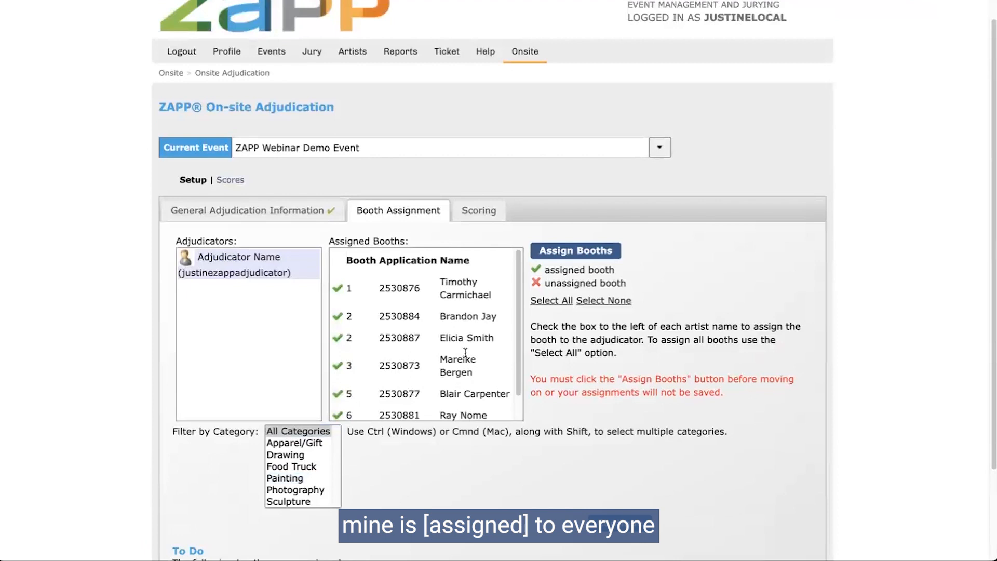
{"action": "scroll", "coordinate": [465, 352], "scroll_direction": "down", "scroll_amount": 1}
{"action": "scroll", "coordinate": [648, 469], "scroll_direction": "down", "scroll_amount": 2}
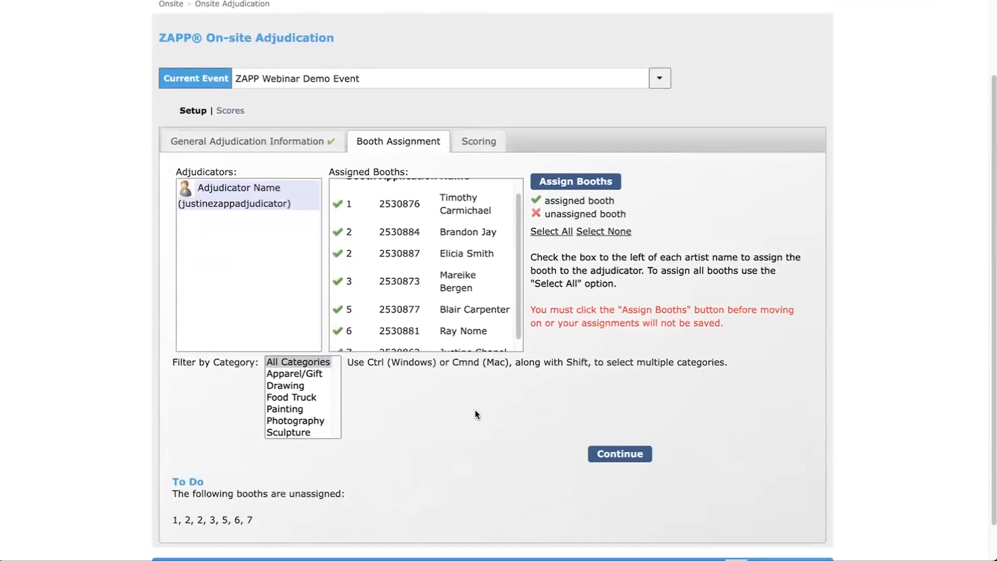
{"action": "scroll", "coordinate": [422, 411], "scroll_direction": "down", "scroll_amount": 1}
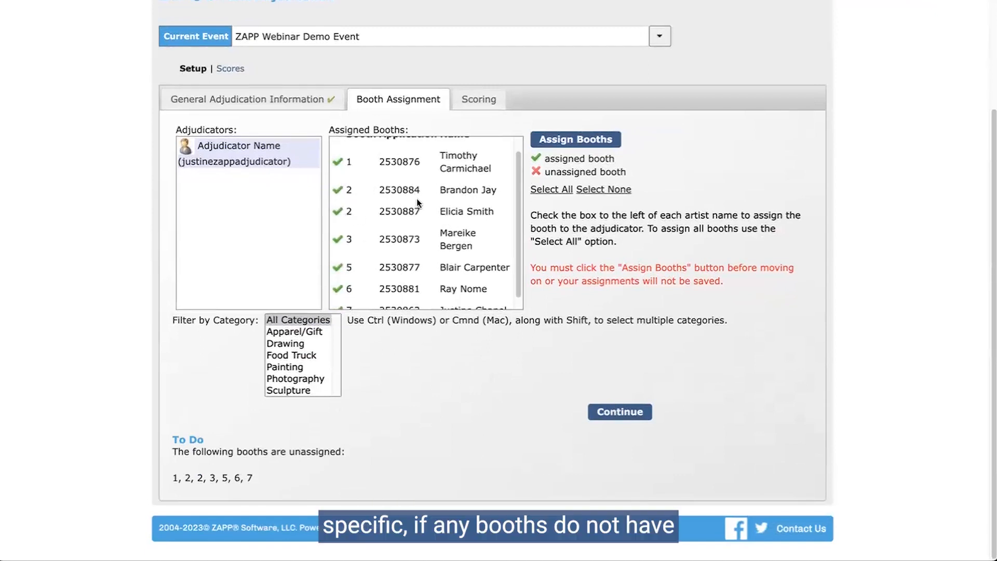
{"action": "scroll", "coordinate": [431, 247], "scroll_direction": "down", "scroll_amount": 1}
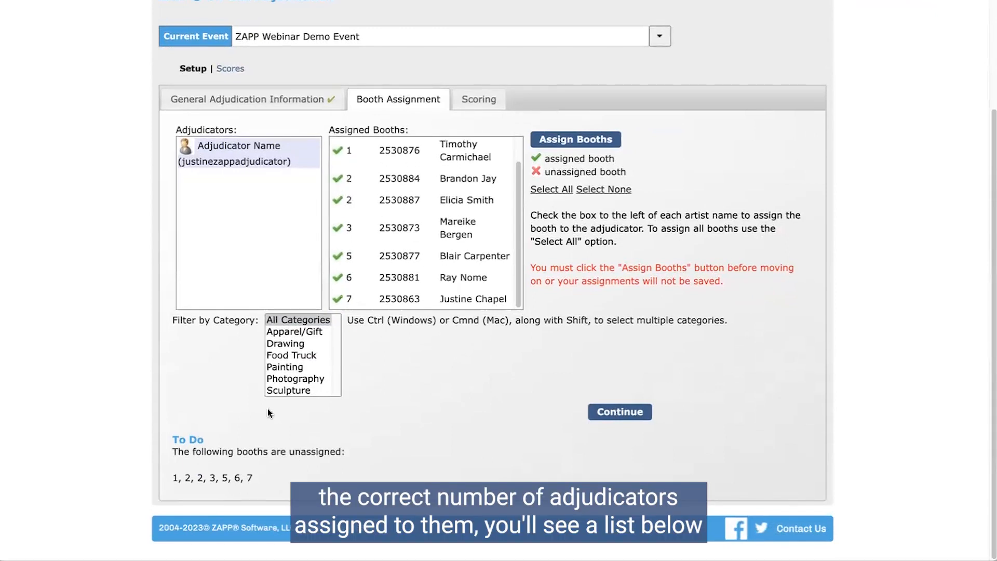
{"action": "left_click_drag", "start_coordinate": [256, 478], "coordinate": [173, 478]}
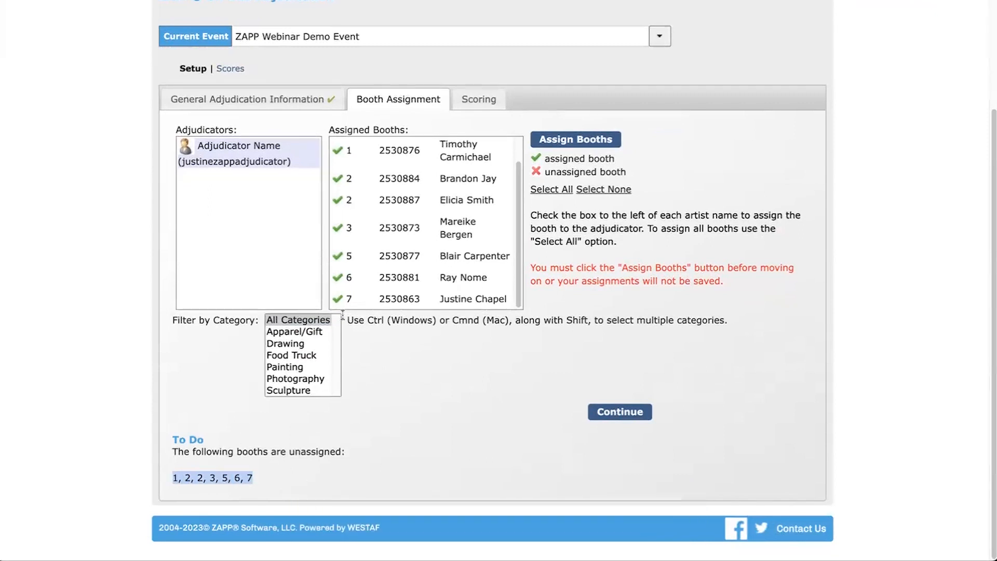
{"action": "left_click", "coordinate": [575, 139]}
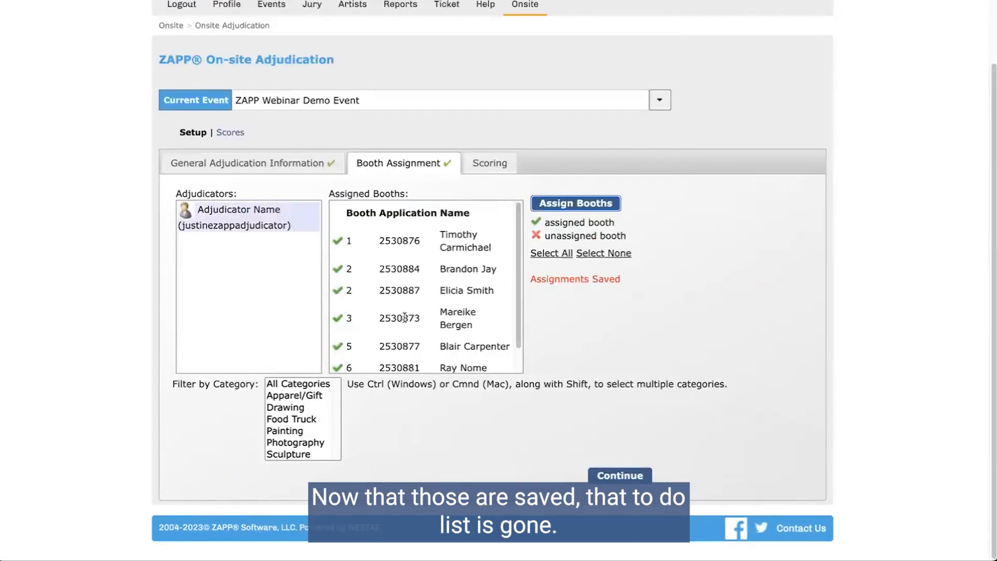
Check the saved list of assigned booths and continue to the scoring setup.
{"action": "scroll", "coordinate": [514, 283], "scroll_direction": "down", "scroll_amount": 1}
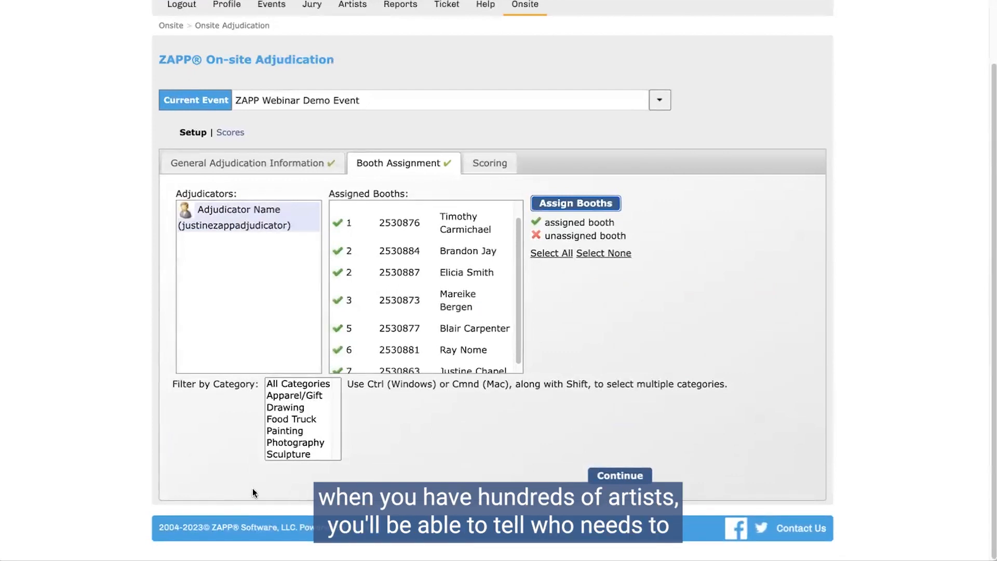
{"action": "scroll", "coordinate": [418, 353], "scroll_direction": "down", "scroll_amount": 1}
{"action": "scroll", "coordinate": [405, 350], "scroll_direction": "up", "scroll_amount": 1}
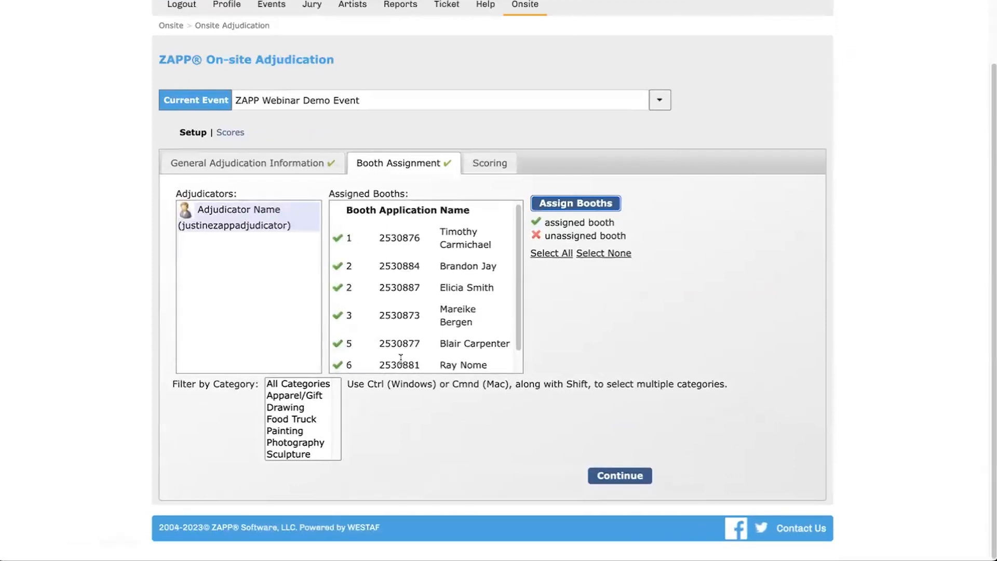
{"action": "left_click", "coordinate": [625, 475]}
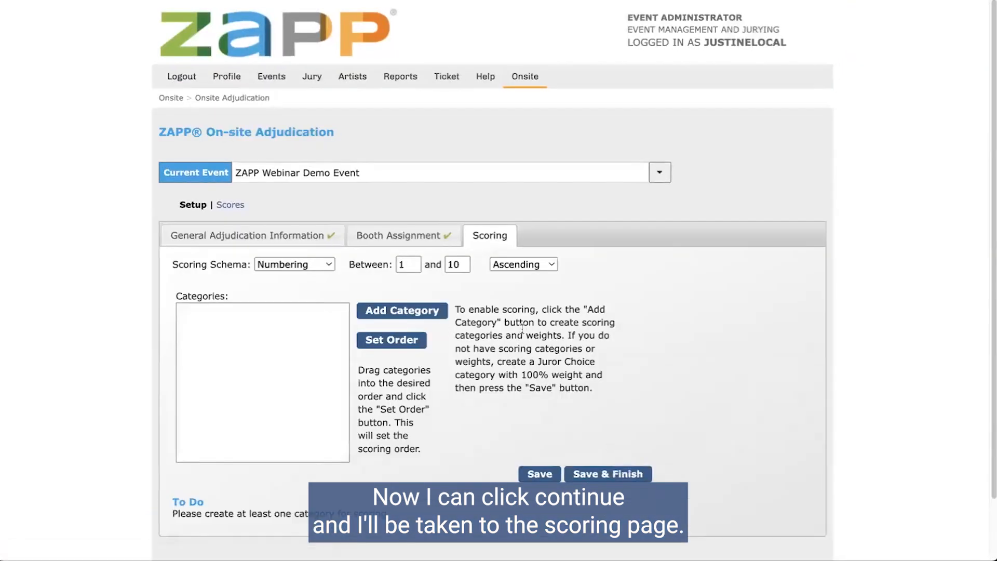
Choose the Numbering scoring schema and the Ascending order for the event's booth scoring.
{"action": "scroll", "coordinate": [522, 329], "scroll_direction": "down", "scroll_amount": 2}
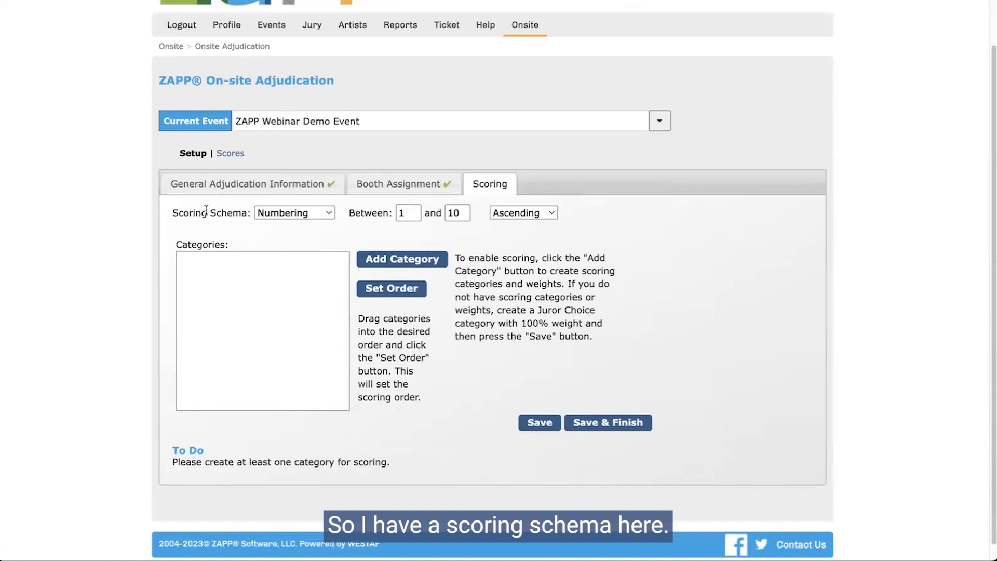
{"action": "left_click", "coordinate": [275, 213]}
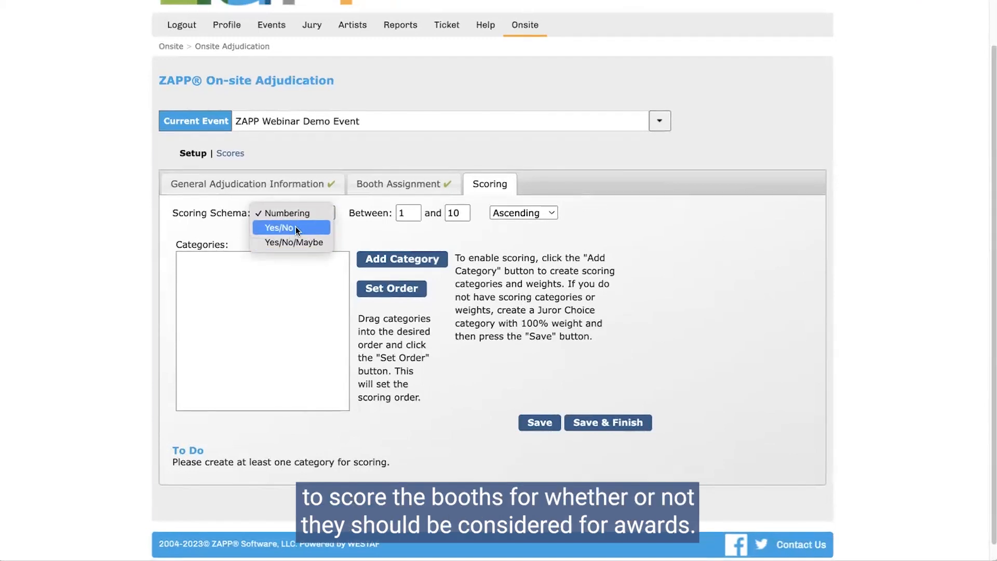
{"action": "left_click", "coordinate": [307, 215]}
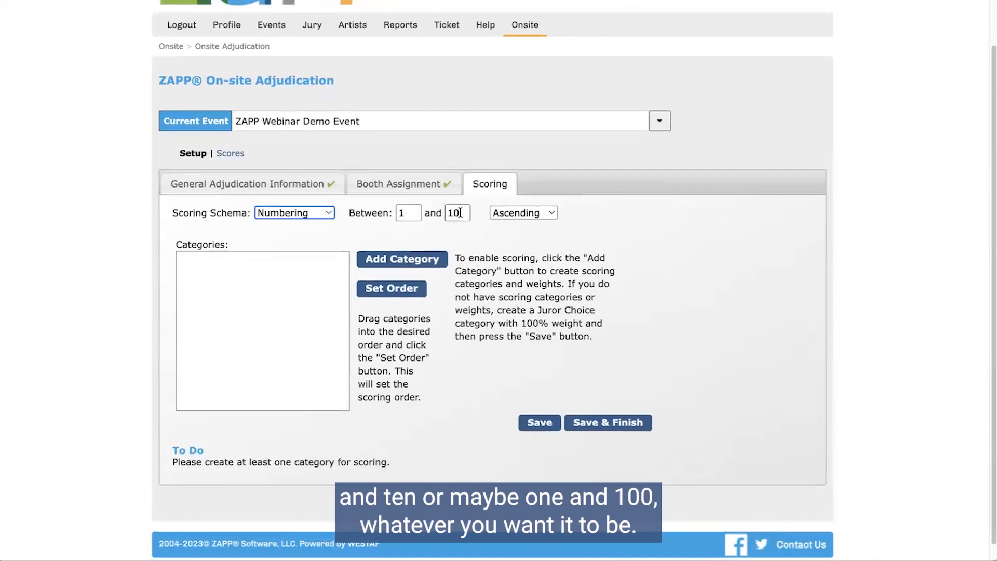
{"action": "left_click", "coordinate": [524, 213]}
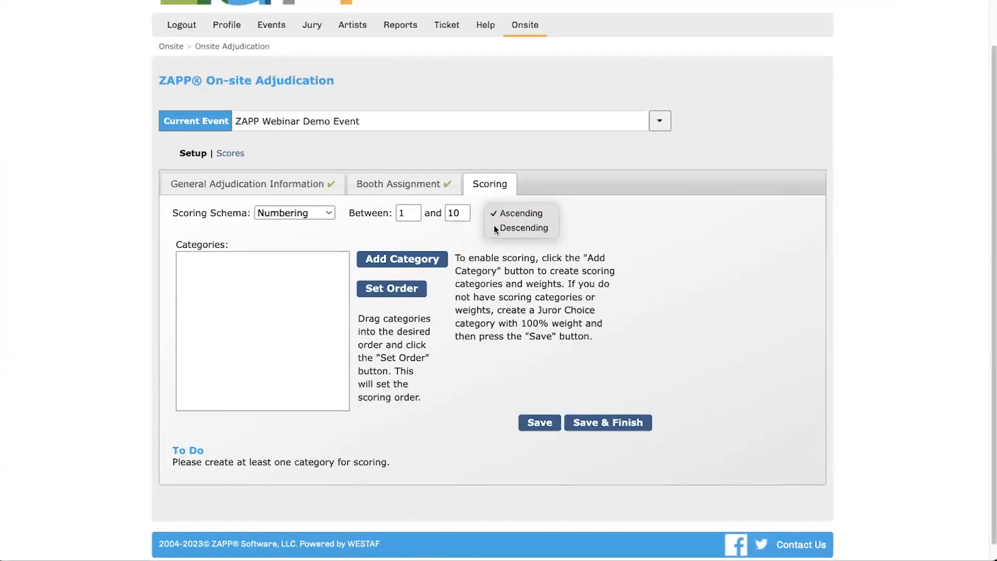
{"action": "left_click", "coordinate": [500, 209]}
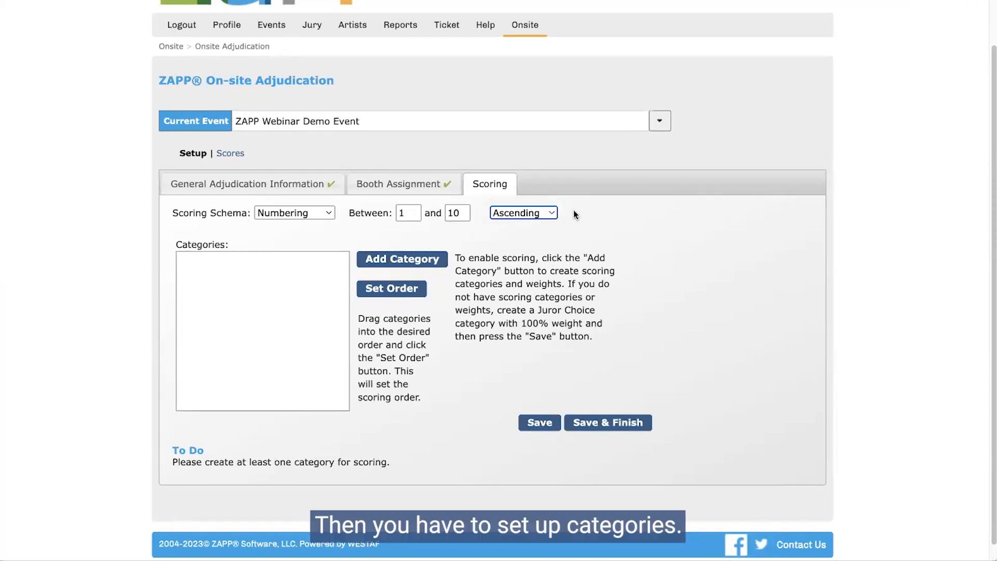
Try a single scoring category named Score with a weight of 100, and delete it again.
{"action": "left_click", "coordinate": [413, 260]}
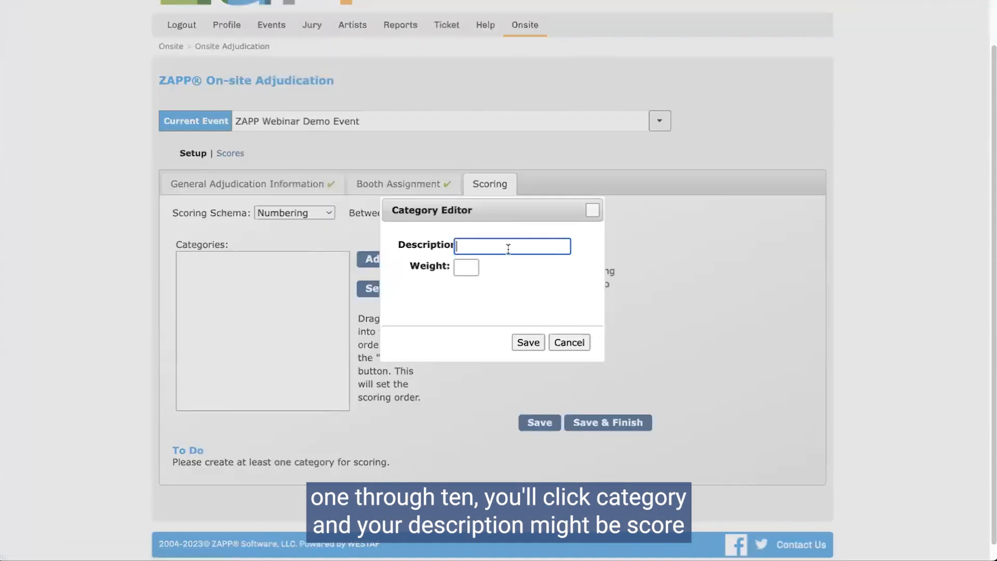
{"action": "type", "text": "Scat"}
{"action": "key", "text": "BackSpace"}
{"action": "key", "text": "BackSpace"}
{"action": "key", "text": "BackSpace"}
{"action": "type", "text": "core"}
{"action": "key", "text": "Tab"}
{"action": "type", "text": "100"}
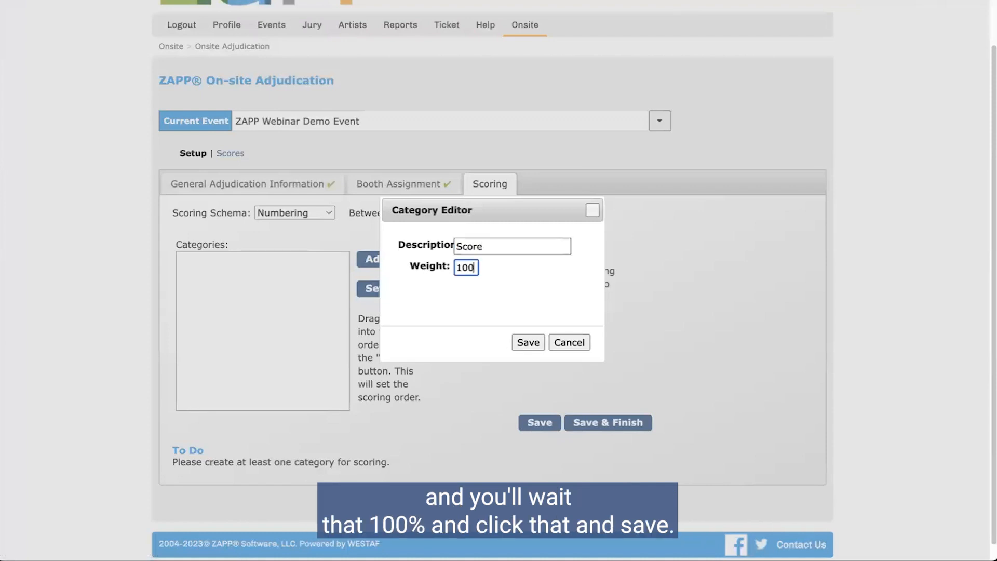
{"action": "left_click", "coordinate": [528, 342]}
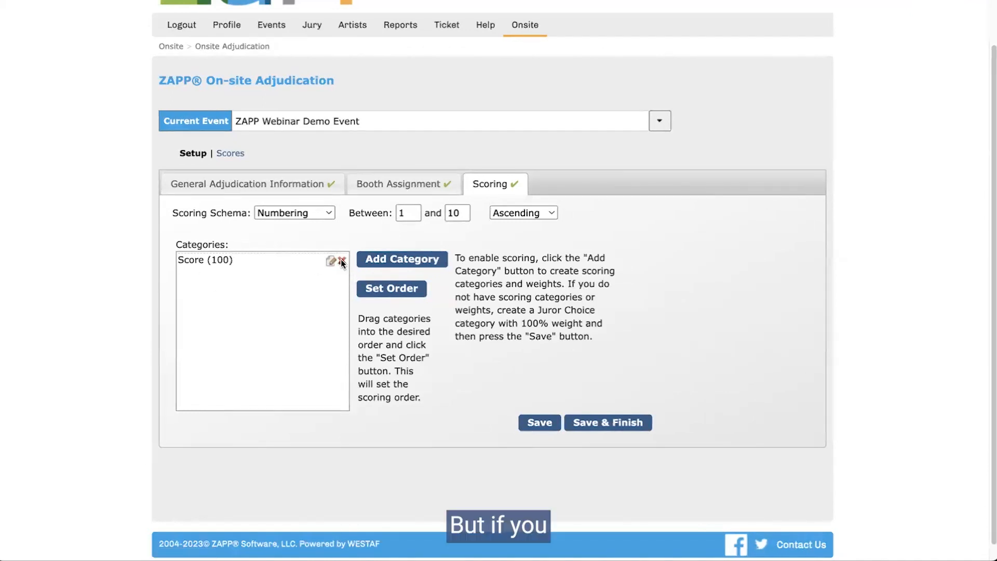
{"action": "left_click", "coordinate": [595, 57]}
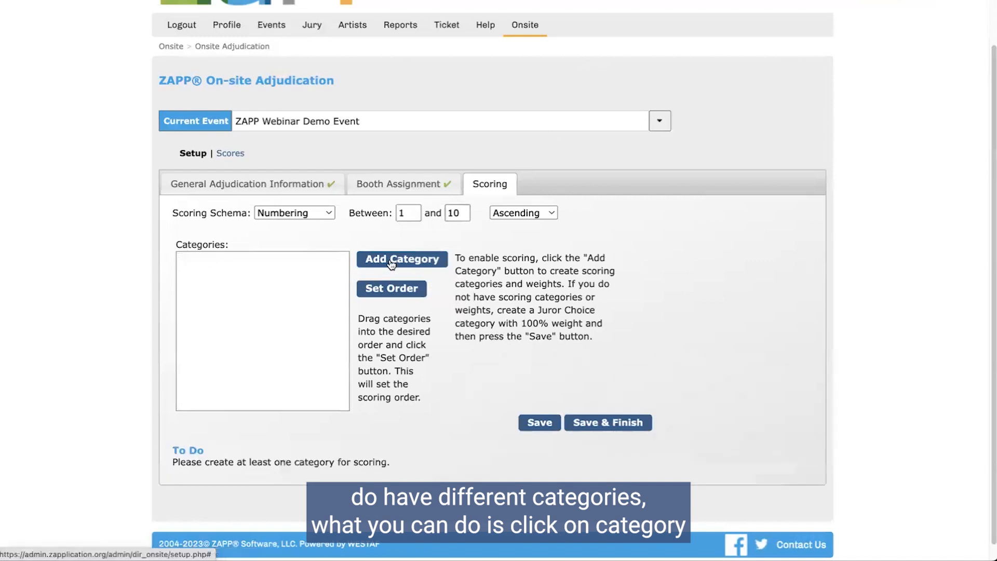
Add a scoring category named Creativity with a weight of 30.
{"action": "left_click", "coordinate": [391, 263]}
{"action": "type", "text": "Creativity"}
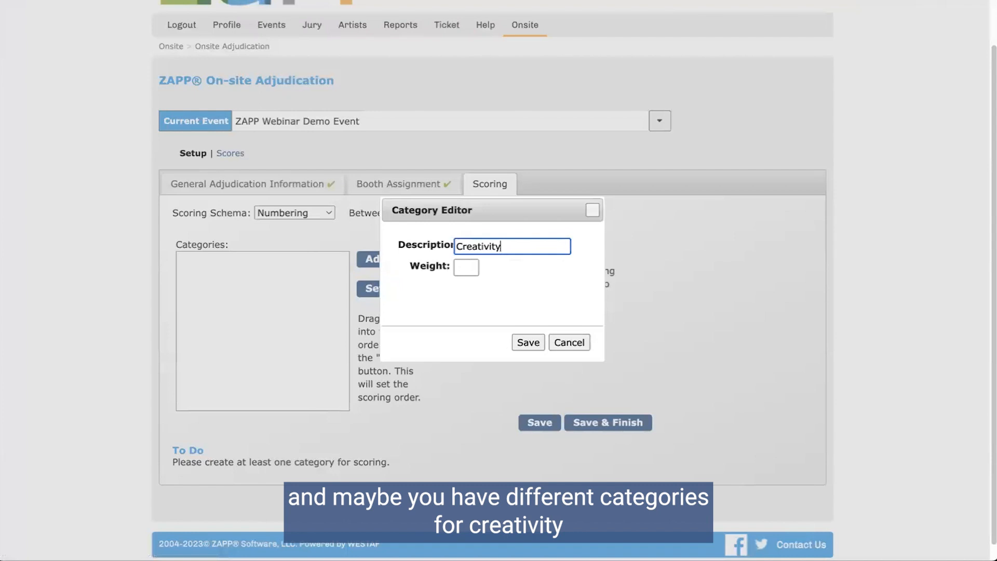
{"action": "key", "text": "Tab"}
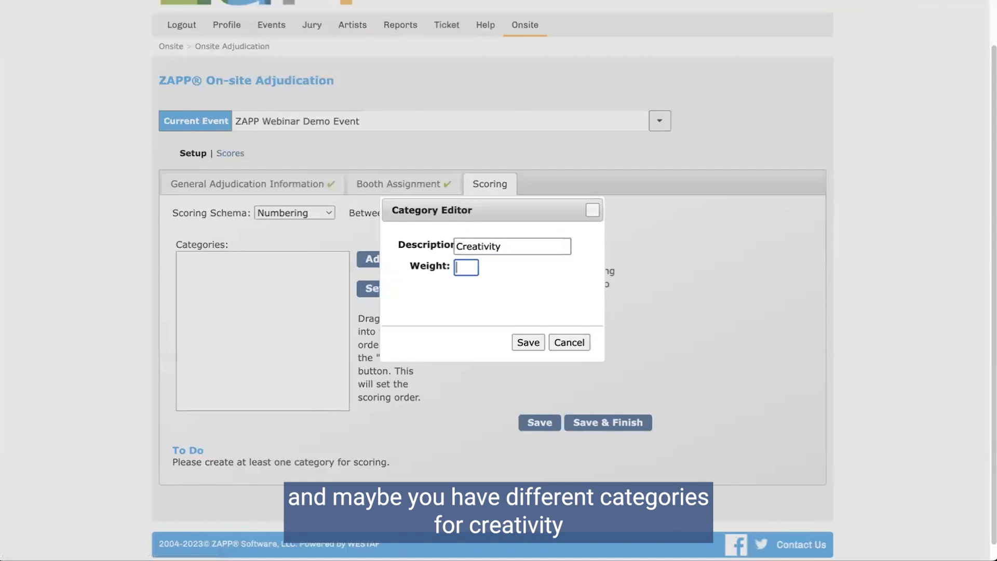
{"action": "type", "text": "30"}
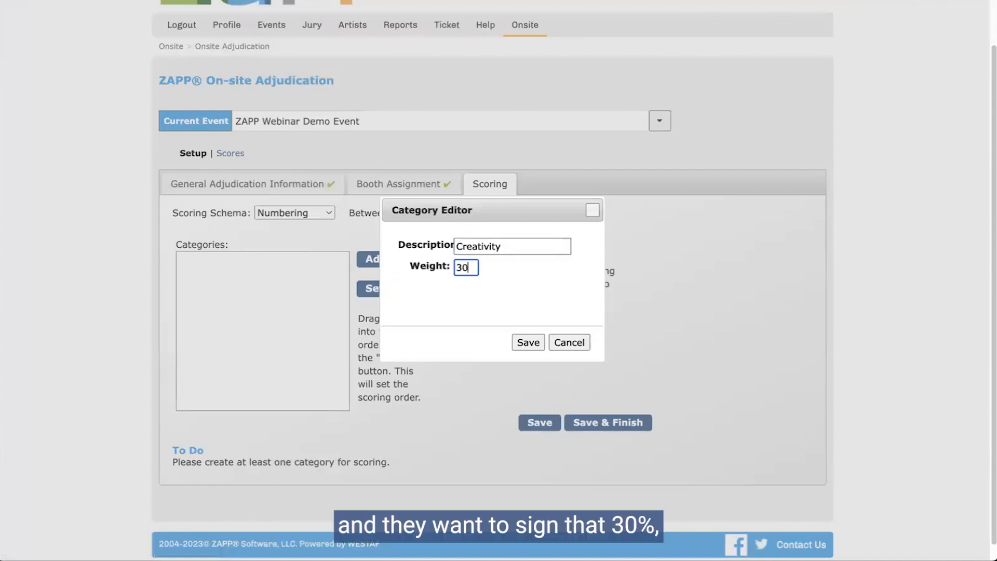
{"action": "left_click", "coordinate": [526, 341]}
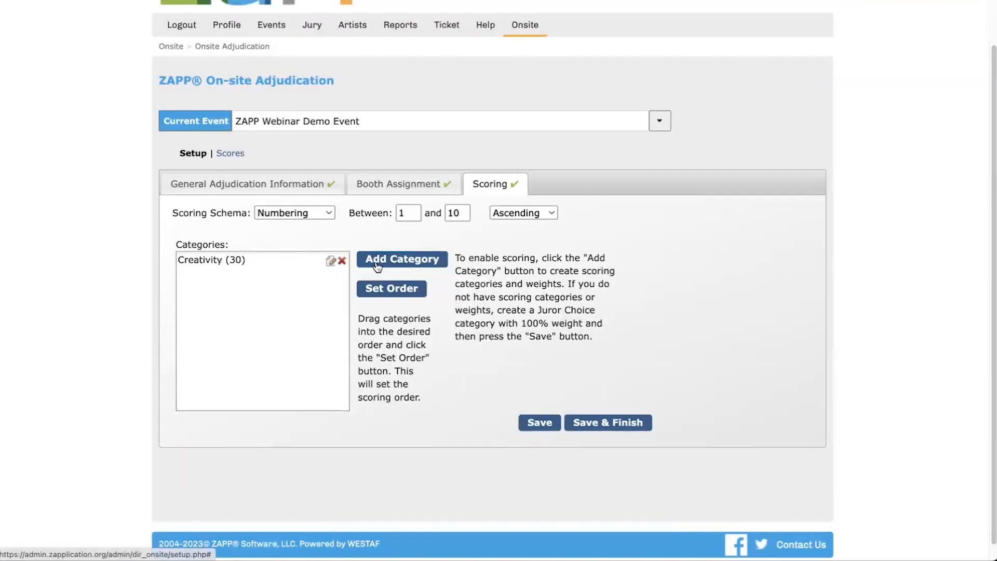
Add a scoring category named Technique with a weight of 30.
{"action": "left_click", "coordinate": [429, 252]}
{"action": "type", "text": "Te"}
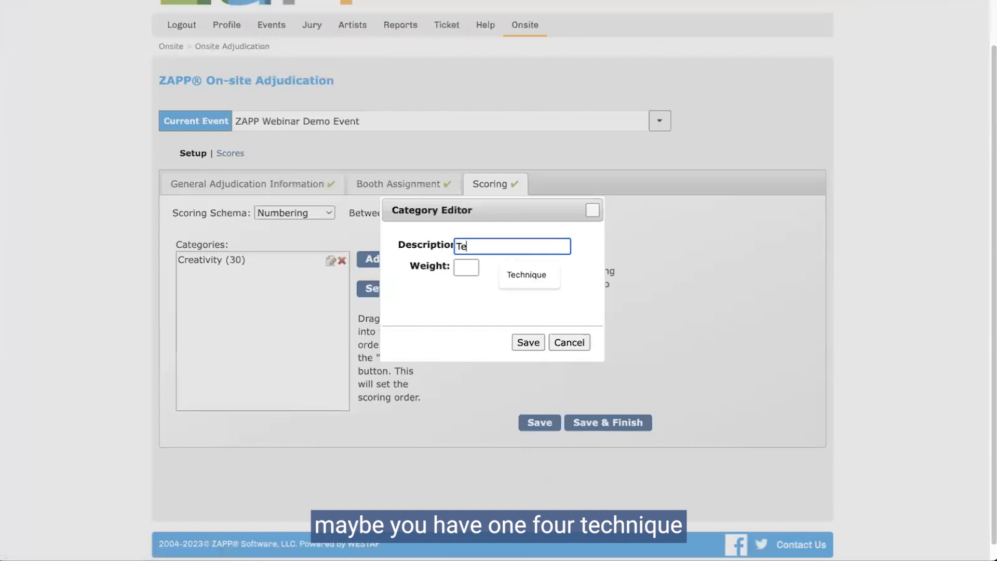
{"action": "key", "text": "Down"}
{"action": "key", "text": "Return"}
{"action": "key", "text": "Tab"}
{"action": "type", "text": "30"}
{"action": "left_click", "coordinate": [529, 342]}
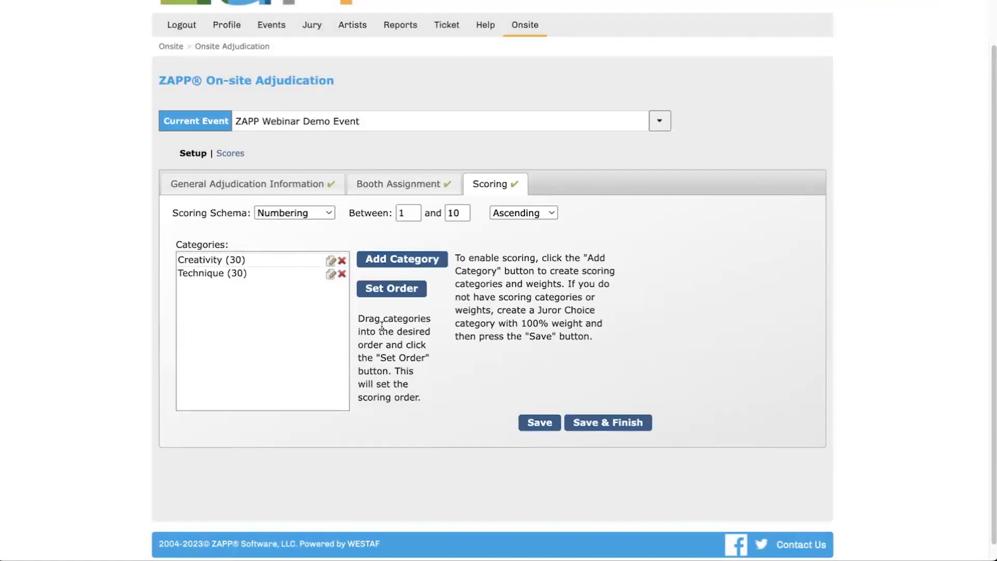
Add a scoring category named Originality with a weight of 30.
{"action": "left_click", "coordinate": [377, 260]}
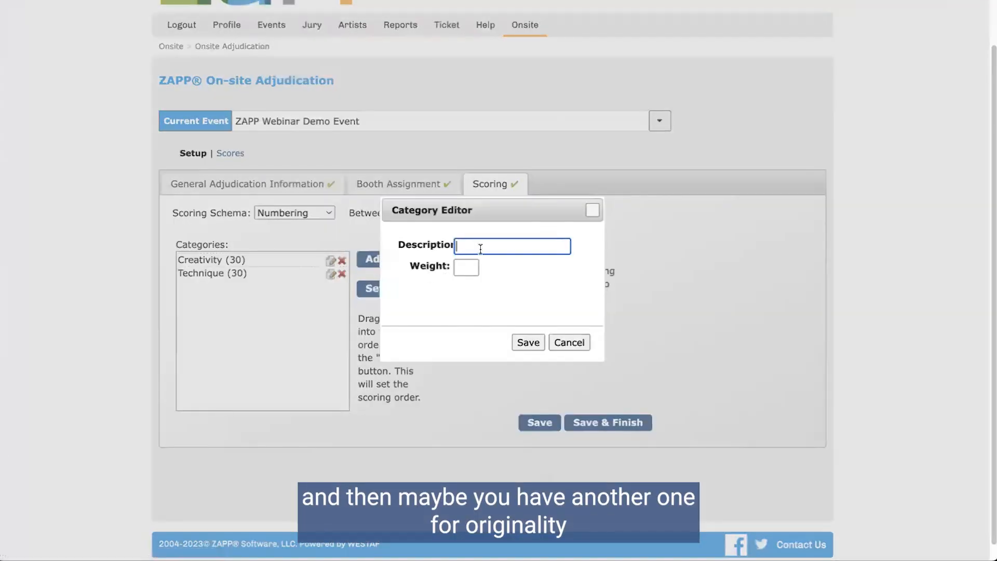
{"action": "type", "text": "Originaltiy"}
{"action": "key", "text": "BackSpace"}
{"action": "key", "text": "BackSpace"}
{"action": "key", "text": "BackSpace"}
{"action": "type", "text": "ity 1"}
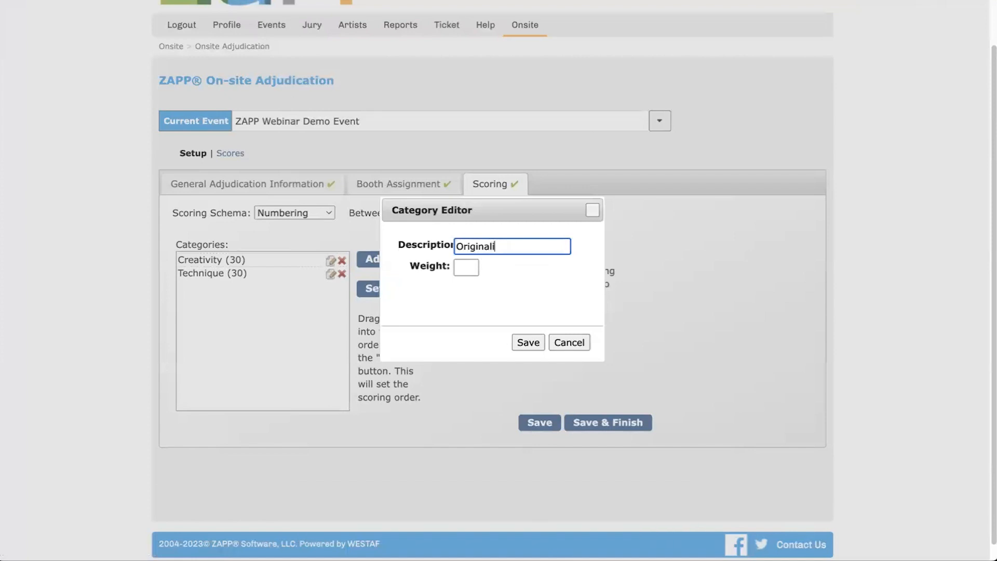
{"action": "left_click", "coordinate": [456, 270]}
{"action": "type", "text": "30"}
{"action": "left_click", "coordinate": [535, 342]}
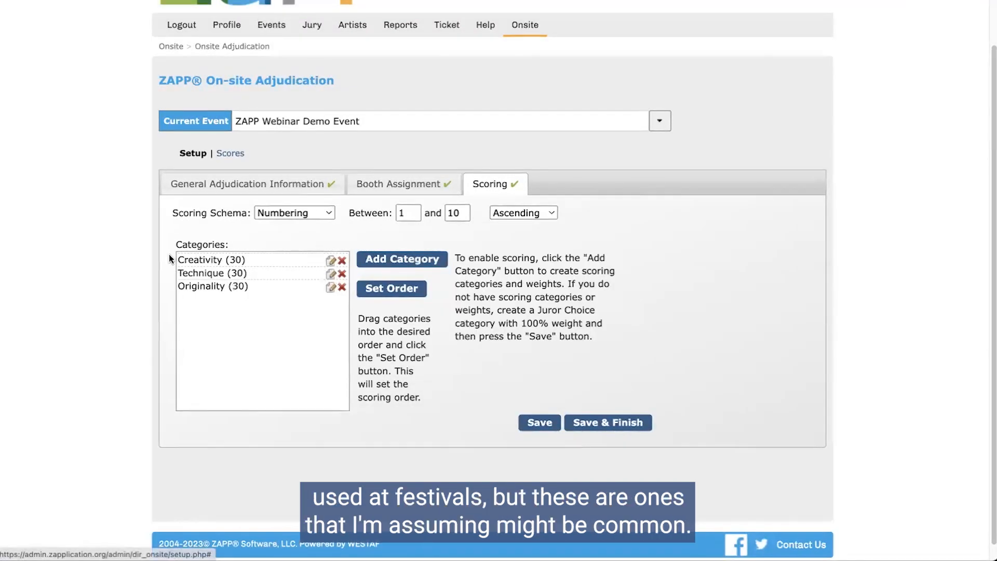
Add a scoring category named Presentation with a weight of 10.
{"action": "left_click", "coordinate": [394, 268]}
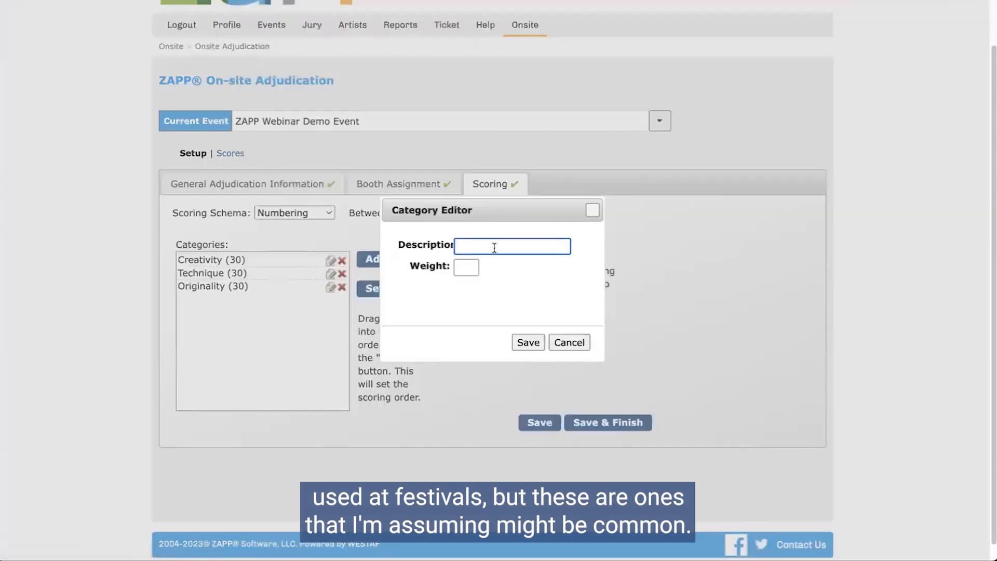
{"action": "left_click", "coordinate": [569, 343]}
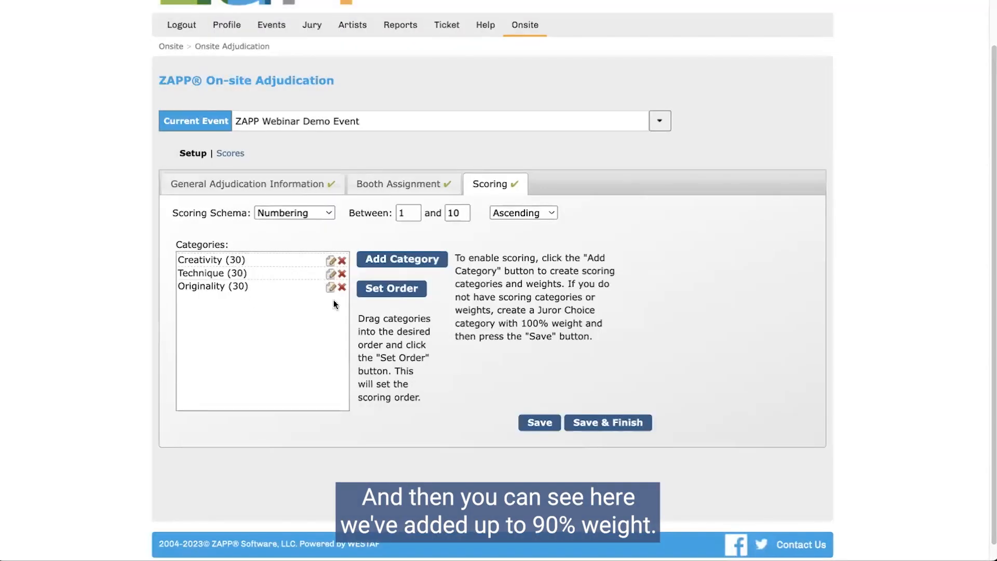
{"action": "left_click", "coordinate": [394, 268]}
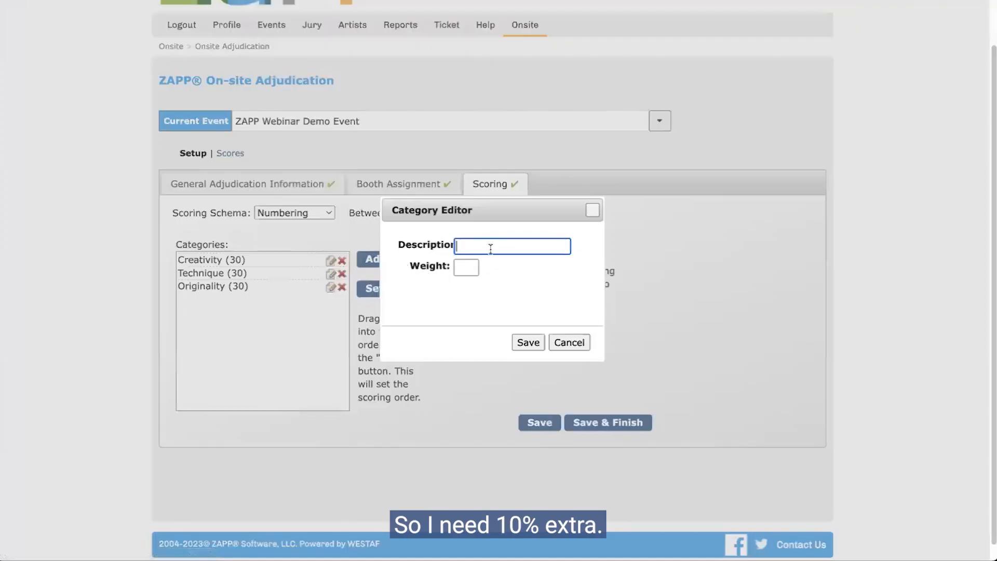
{"action": "type", "text": "Presentation"}
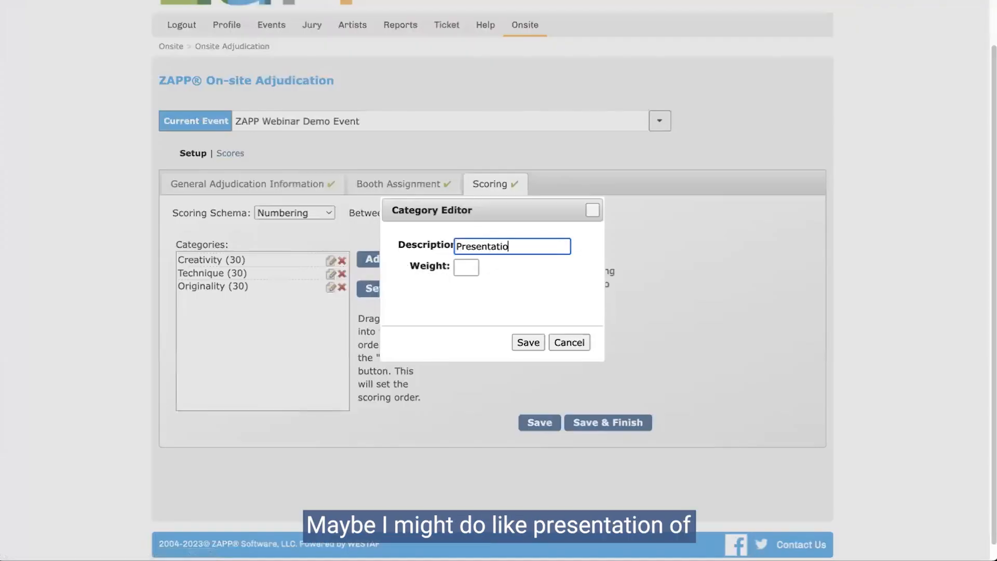
{"action": "left_click", "coordinate": [474, 270]}
{"action": "type", "text": "10"}
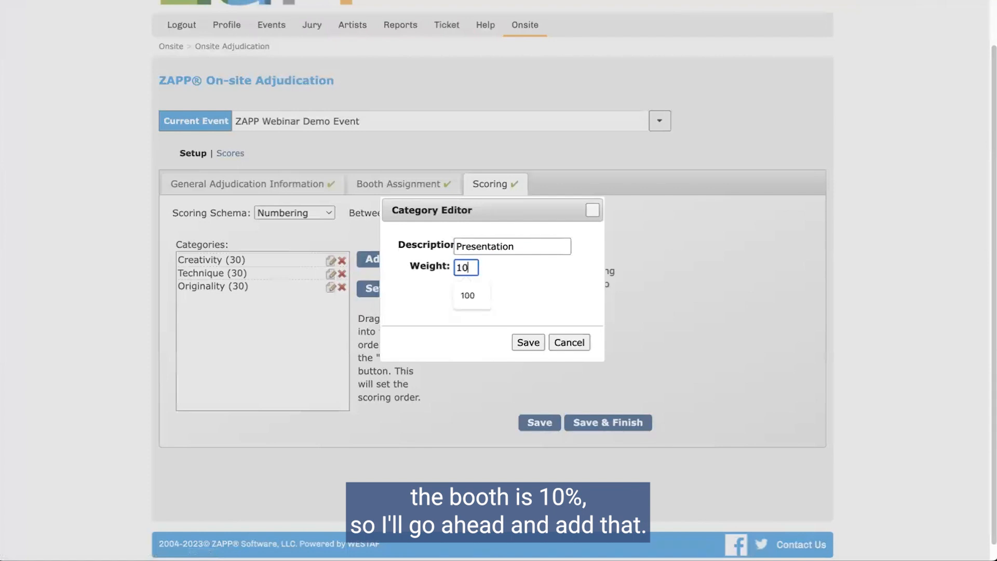
{"action": "left_click", "coordinate": [522, 342]}
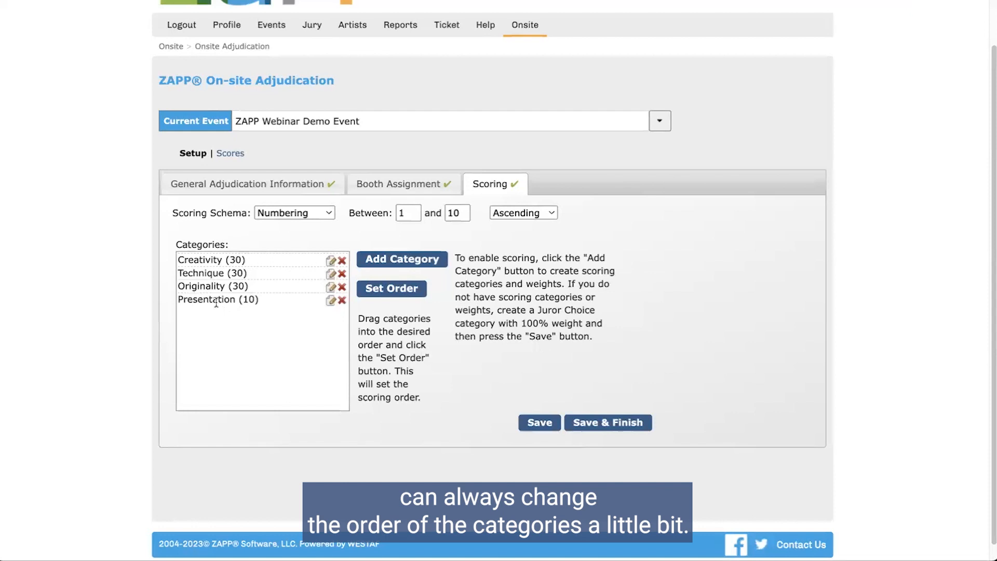
Set the scoring category order to Creativity, Technique, Originality and Presentation, and save the scoring setup.
{"action": "left_click_drag", "start_coordinate": [219, 300], "coordinate": [214, 258]}
{"action": "left_click_drag", "start_coordinate": [207, 300], "coordinate": [199, 280]}
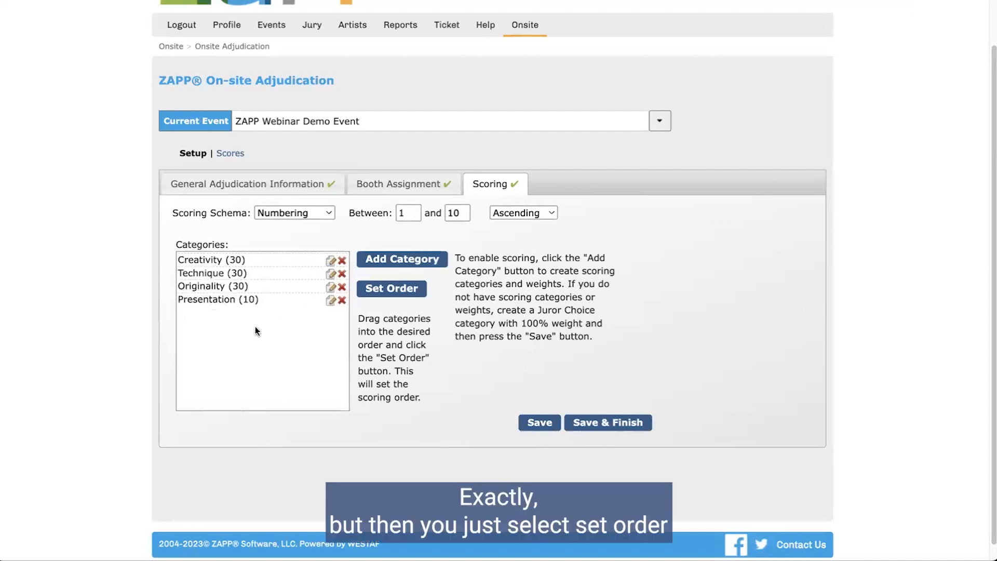
{"action": "left_click", "coordinate": [386, 293]}
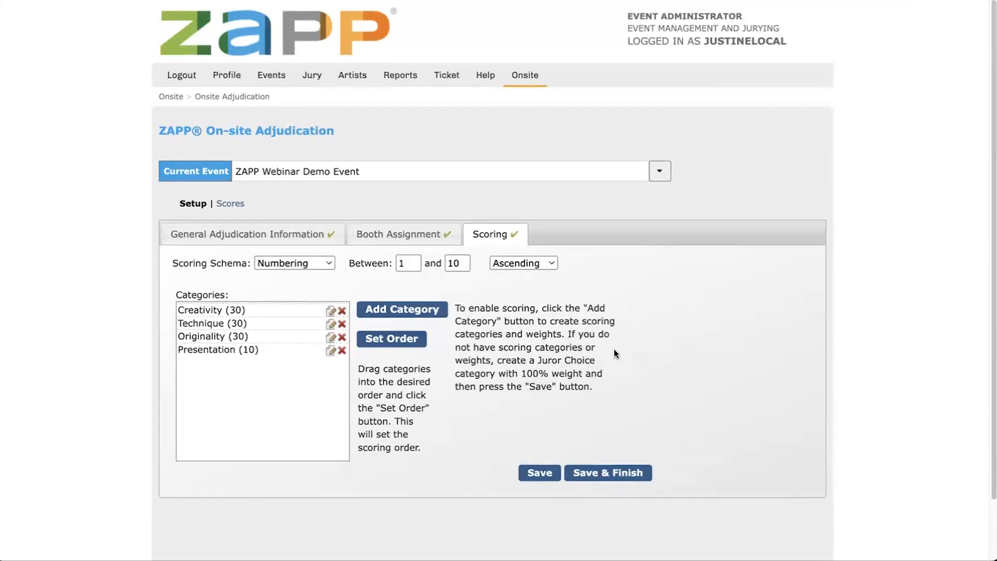
{"action": "scroll", "coordinate": [614, 349], "scroll_direction": "down", "scroll_amount": 1}
{"action": "left_click", "coordinate": [540, 429]}
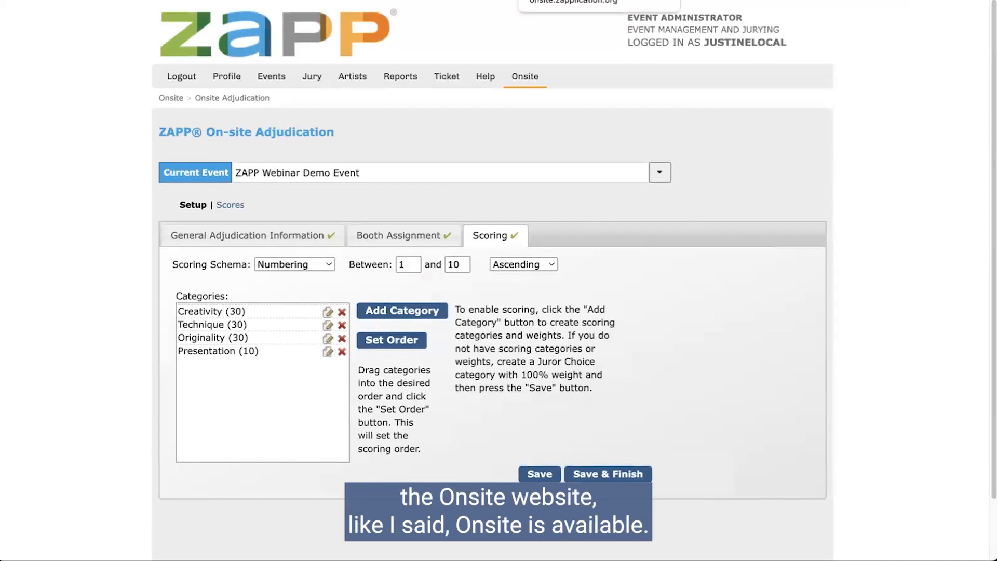
Switch to the ZAPP Onsite website, log in as the adjudicator and open the ZAPP Webinar Demo Event.
{"action": "left_click", "coordinate": [597, 0]}
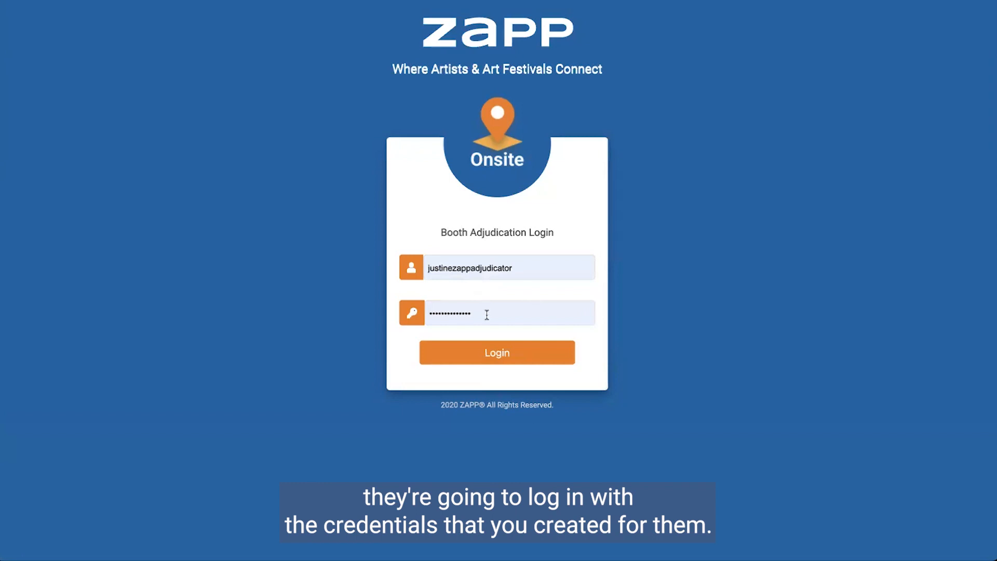
{"action": "left_click", "coordinate": [493, 362]}
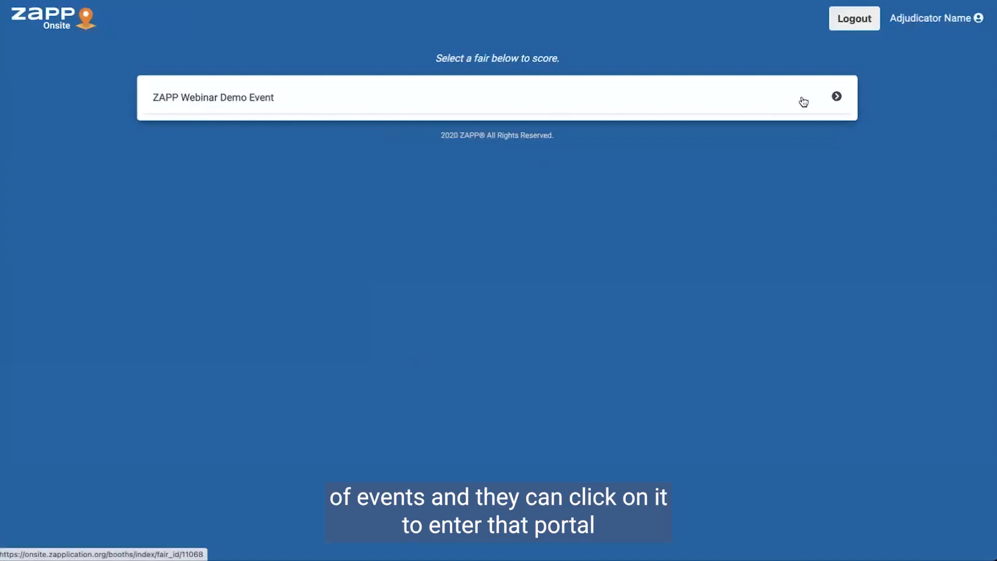
{"action": "left_click", "coordinate": [184, 95]}
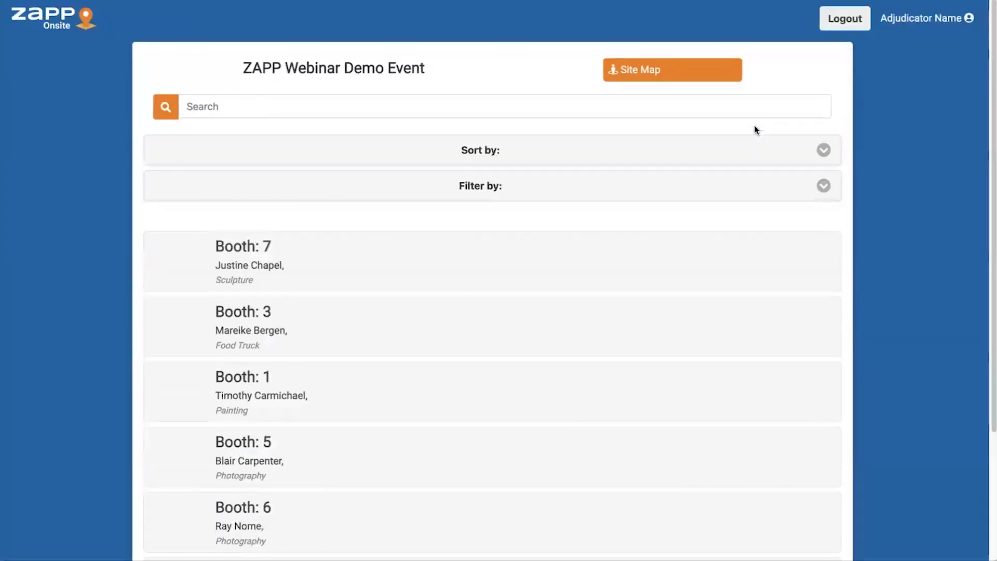
Review the list of assigned booths and examine the options for searching, sorting and filtering it.
{"action": "scroll", "coordinate": [594, 194], "scroll_direction": "down", "scroll_amount": 3}
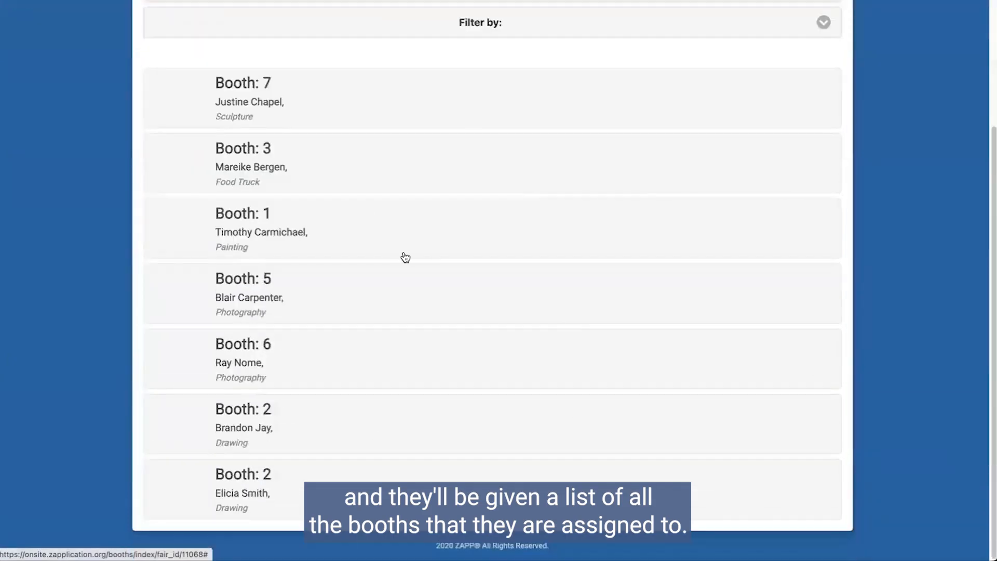
{"action": "scroll", "coordinate": [466, 243], "scroll_direction": "up", "scroll_amount": 2}
{"action": "scroll", "coordinate": [467, 234], "scroll_direction": "up", "scroll_amount": 2}
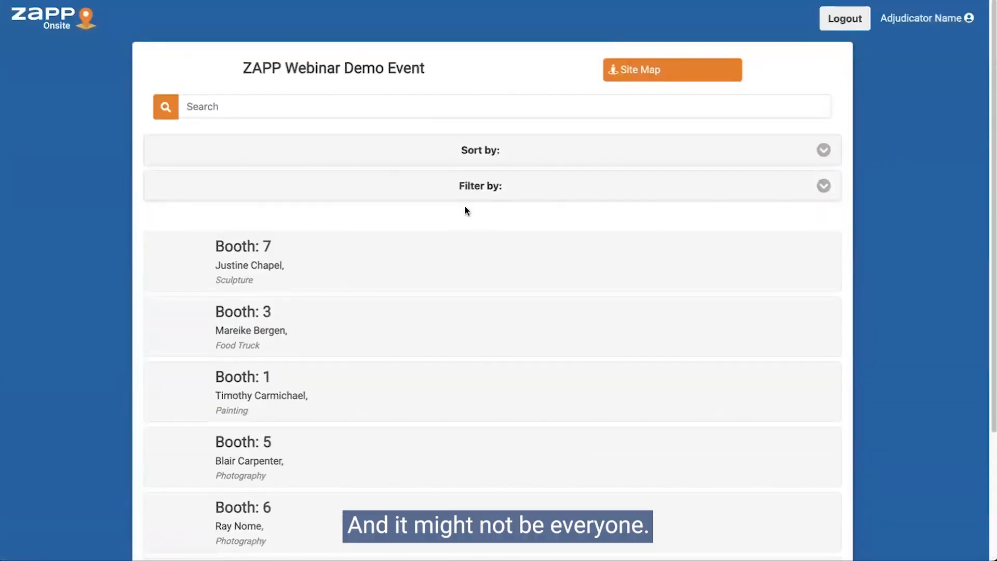
{"action": "scroll", "coordinate": [465, 210], "scroll_direction": "down", "scroll_amount": 1}
{"action": "left_click", "coordinate": [404, 101]}
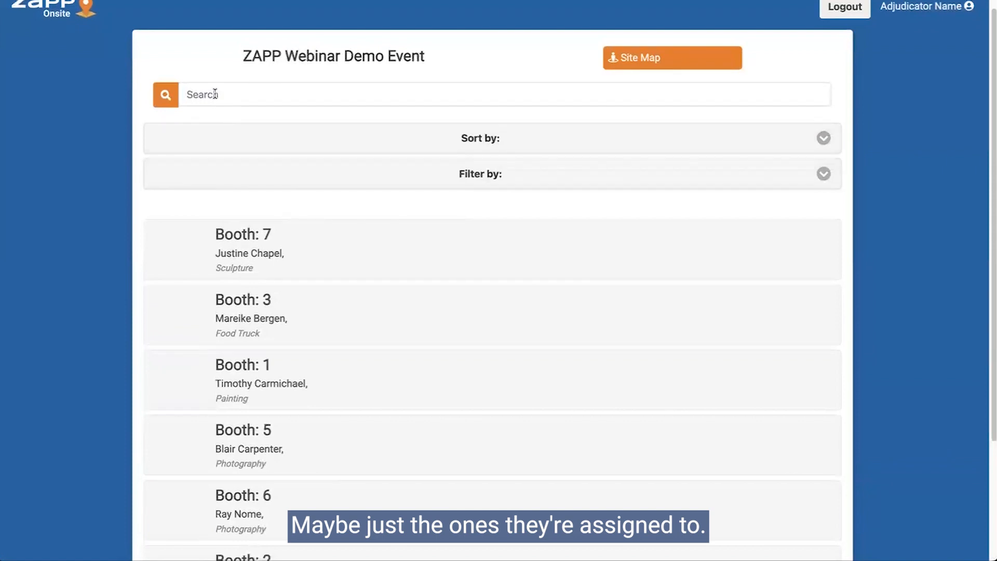
{"action": "left_click", "coordinate": [401, 119]}
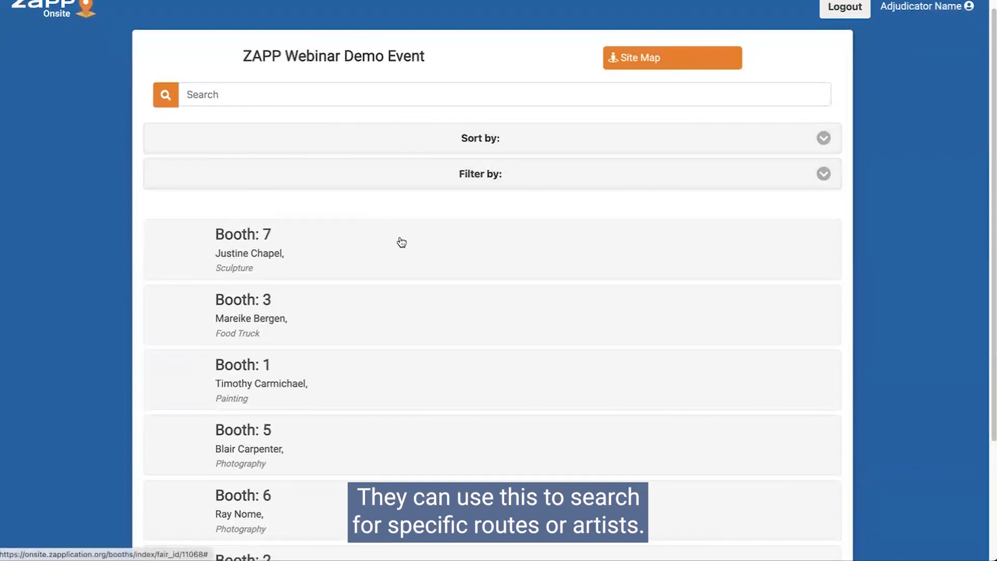
{"action": "left_click", "coordinate": [543, 144]}
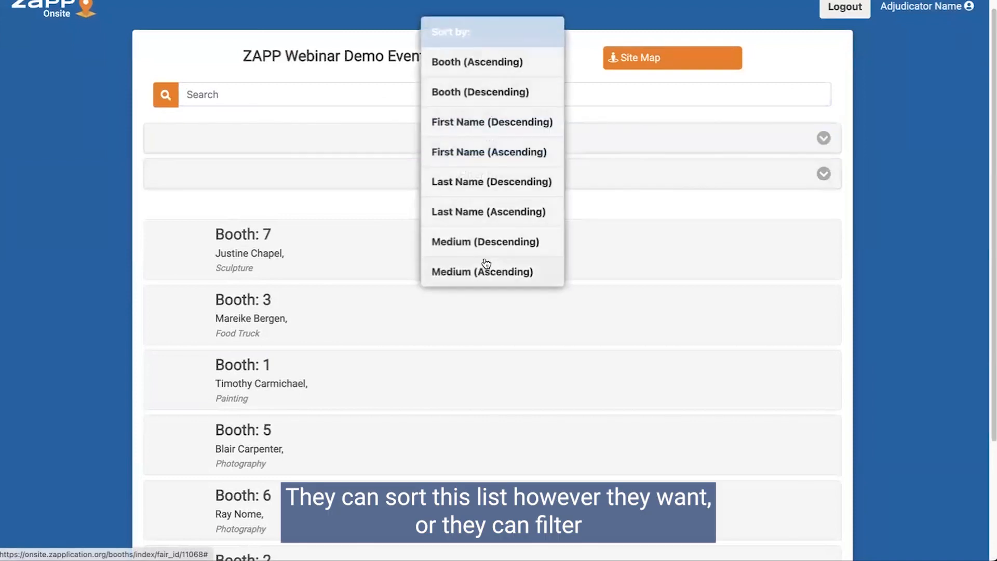
{"action": "left_click", "coordinate": [586, 177]}
{"action": "left_click", "coordinate": [586, 176]}
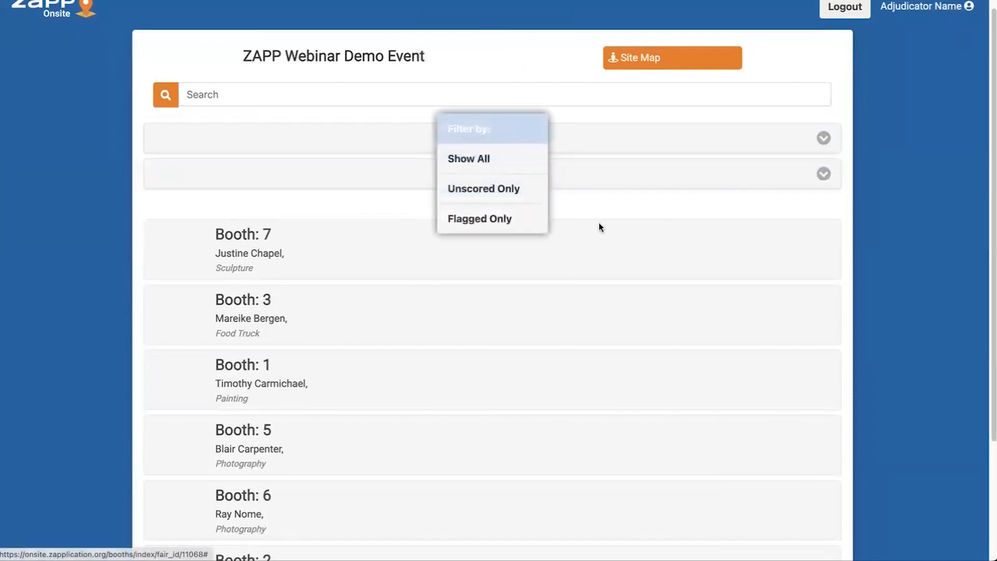
{"action": "left_click", "coordinate": [625, 207]}
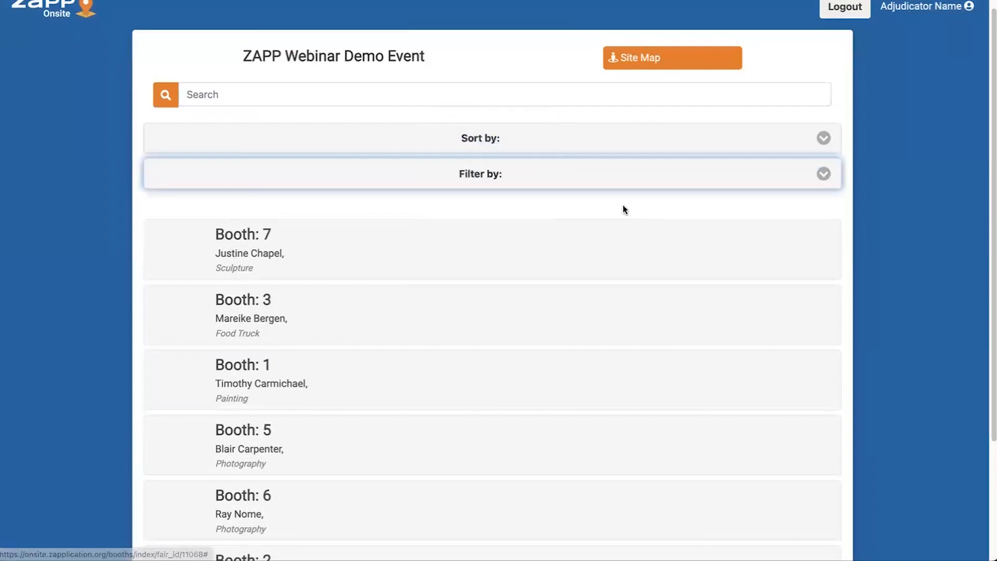
Open the scorecard for booth 7, show its artwork thumbnails and view the Description of Materials & Technique.
{"action": "left_click", "coordinate": [283, 251]}
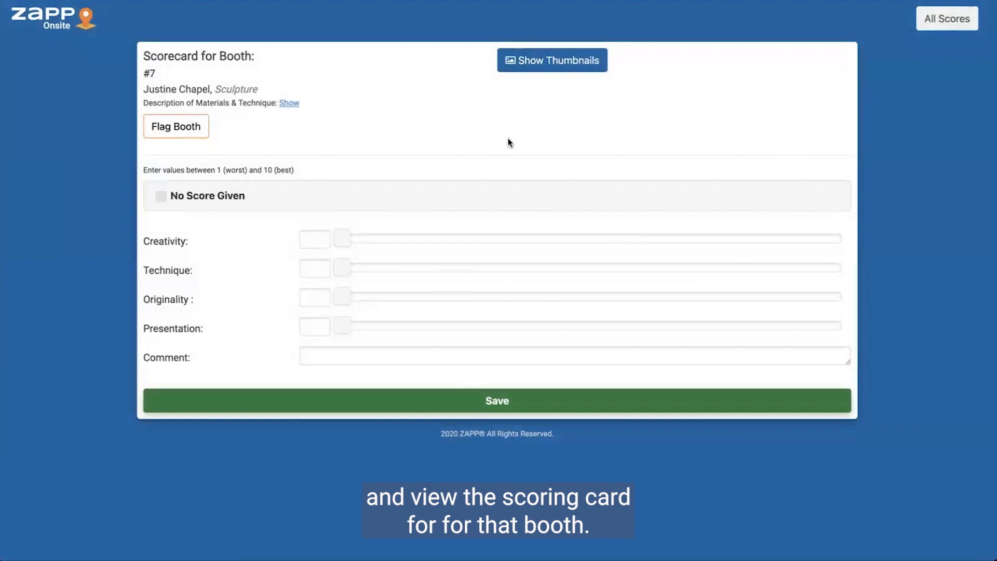
{"action": "left_click", "coordinate": [531, 69]}
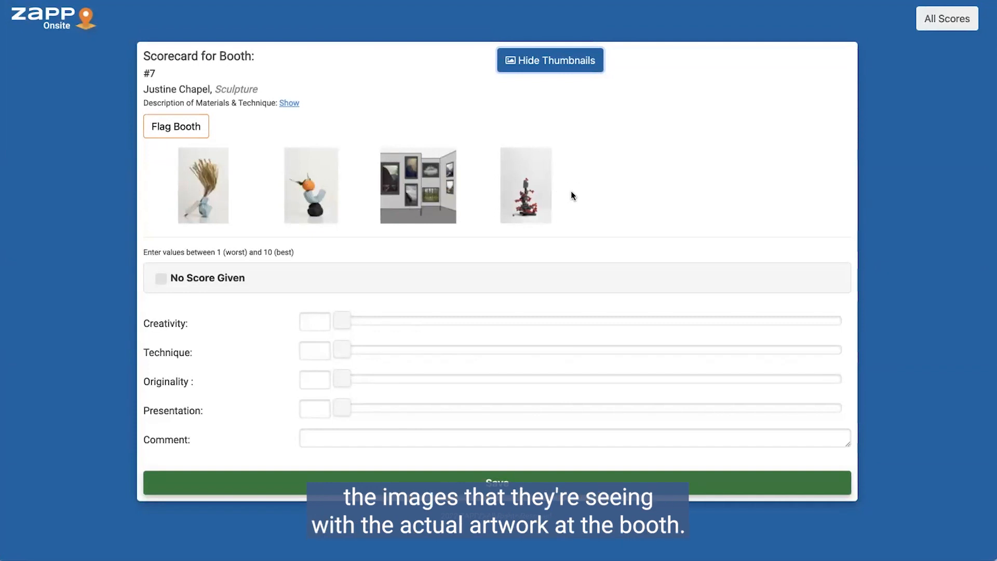
{"action": "left_click_drag", "start_coordinate": [134, 104], "coordinate": [272, 102]}
{"action": "left_click", "coordinate": [290, 103]}
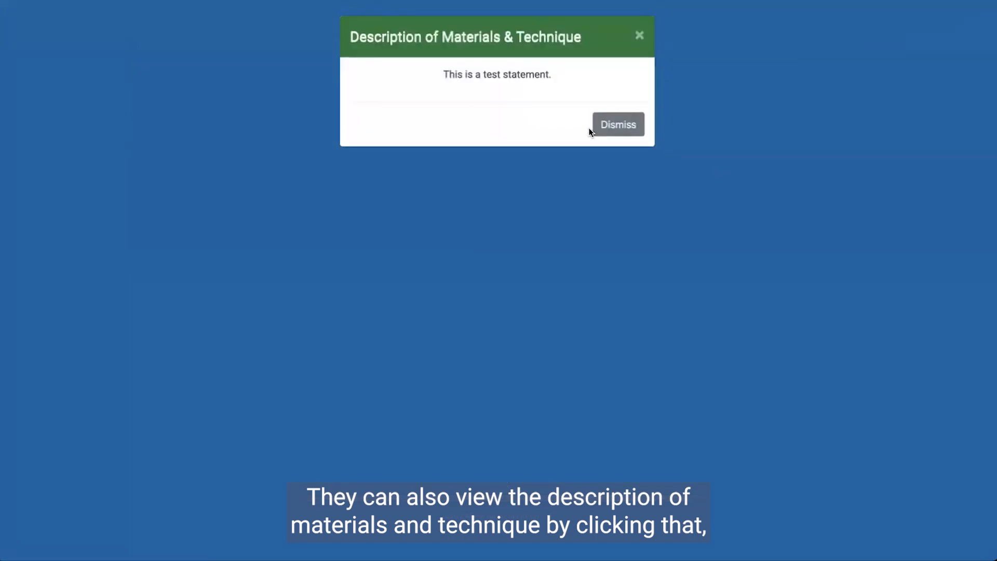
{"action": "left_click", "coordinate": [623, 125]}
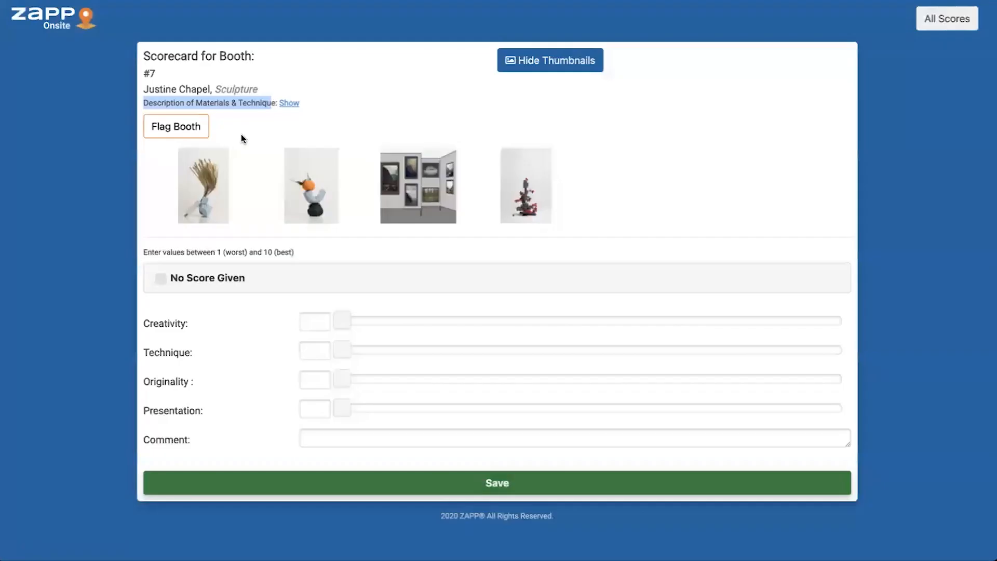
Try flagging booth 7 and marking it as No Score Given, reverting both settings.
{"action": "left_click", "coordinate": [180, 131]}
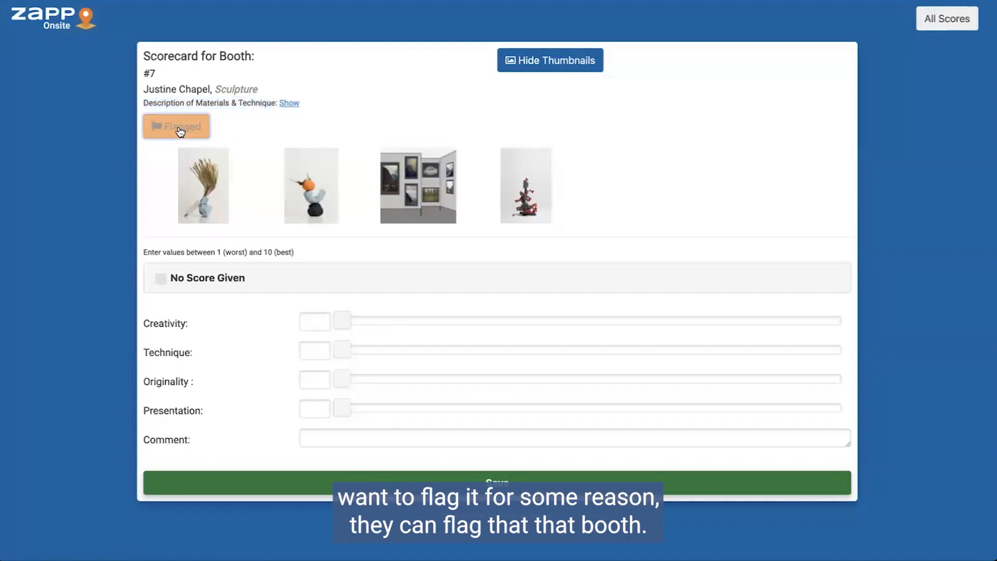
{"action": "left_click", "coordinate": [187, 127]}
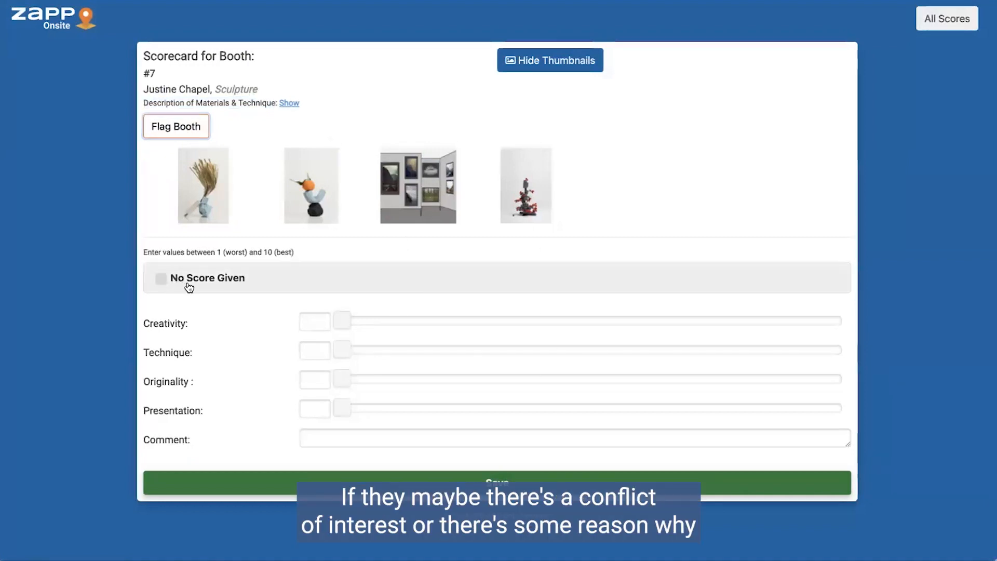
{"action": "left_click", "coordinate": [217, 280]}
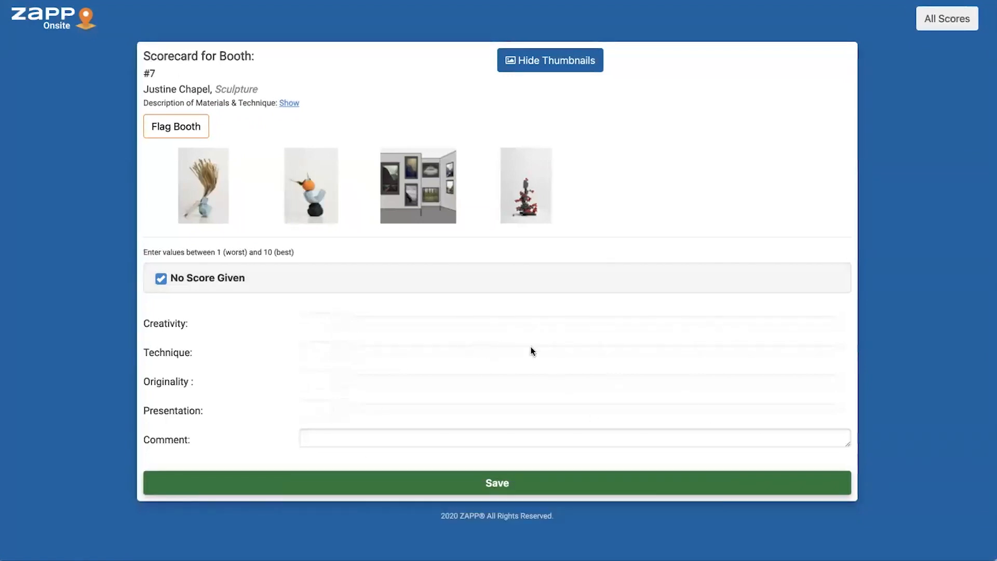
{"action": "left_click", "coordinate": [166, 279]}
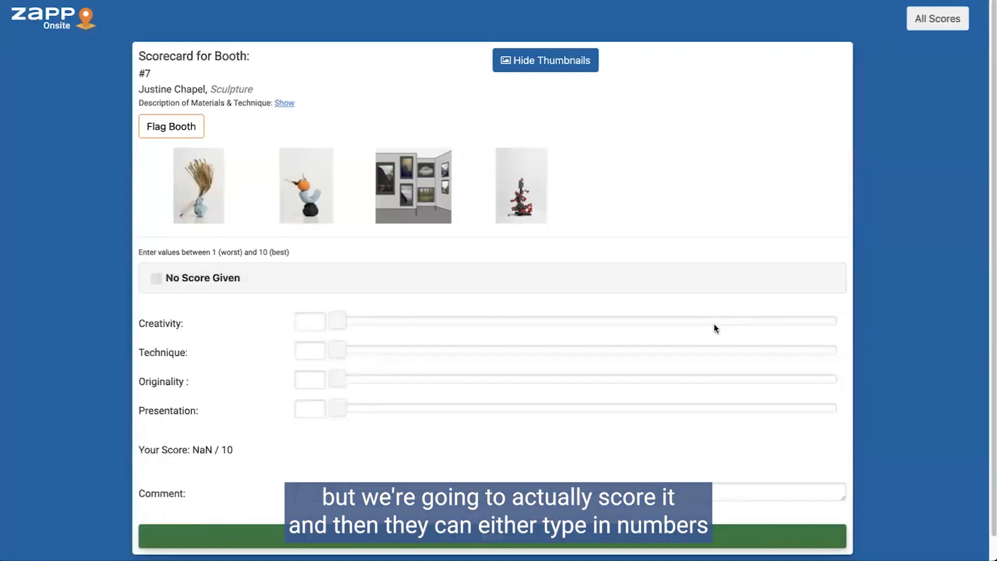
Score booth 7 with Creativity 8, Technique 7, Originality 10 and Presentation 10, and check the overall score.
{"action": "left_click", "coordinate": [315, 322]}
{"action": "mouse_move", "coordinate": [342, 325]}
{"action": "left_mouse_down"}
{"action": "mouse_move", "coordinate": [840, 326]}
{"action": "mouse_move", "coordinate": [343, 327]}
{"action": "left_mouse_up"}
{"action": "left_click", "coordinate": [739, 338]}
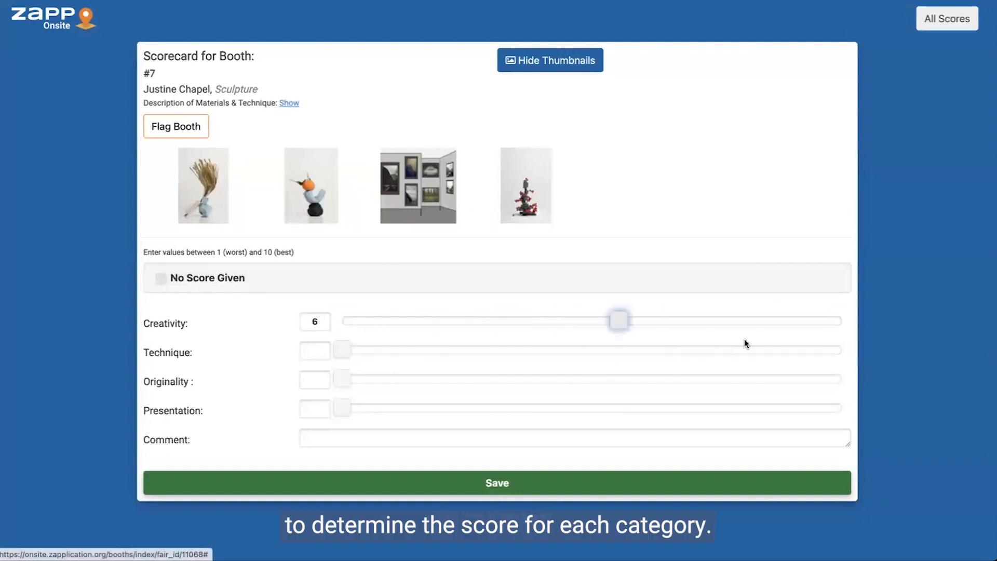
{"action": "left_click", "coordinate": [692, 351]}
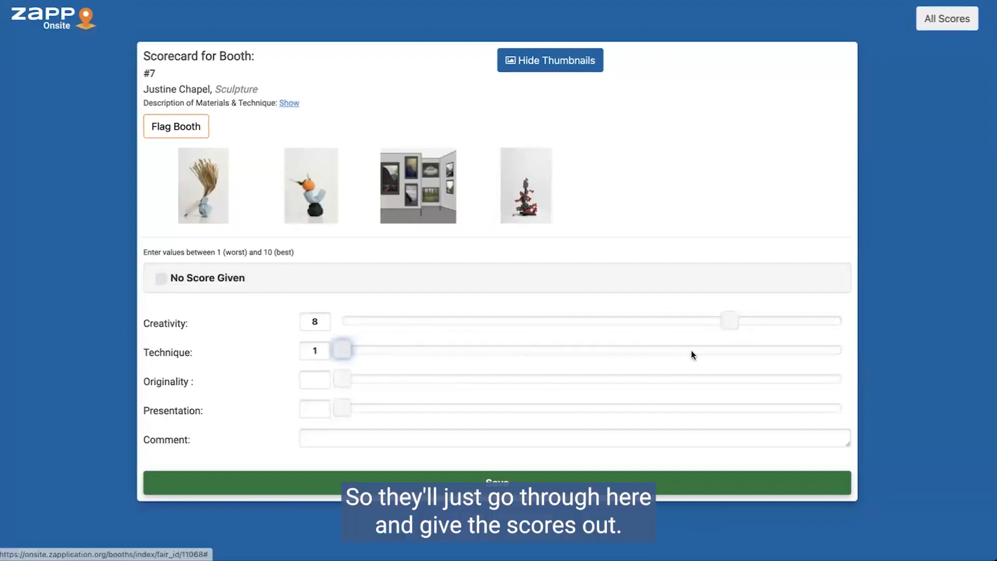
{"action": "left_click", "coordinate": [782, 383]}
{"action": "left_click", "coordinate": [830, 385]}
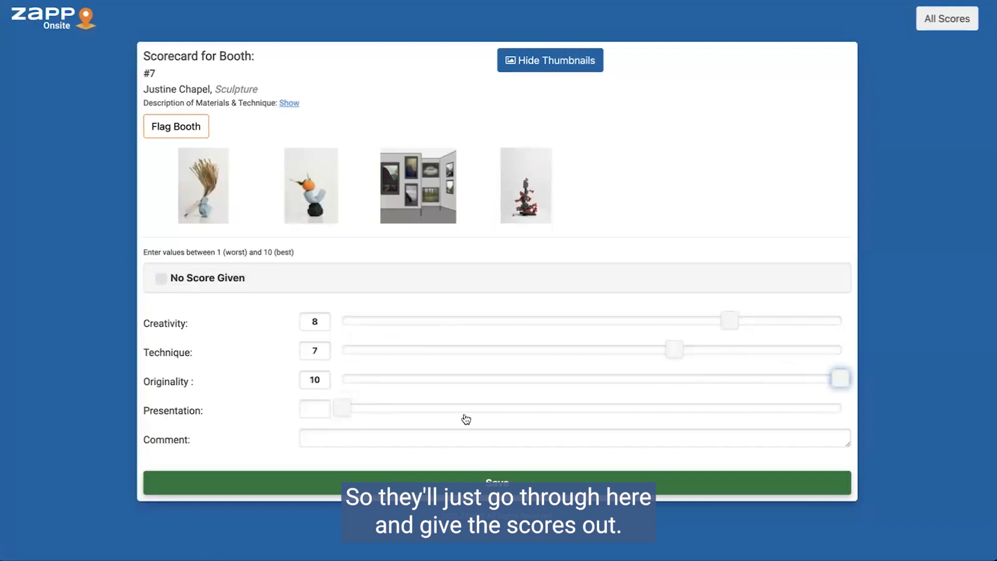
{"action": "left_click", "coordinate": [824, 408]}
{"action": "scroll", "coordinate": [727, 368], "scroll_direction": "down", "scroll_amount": 1}
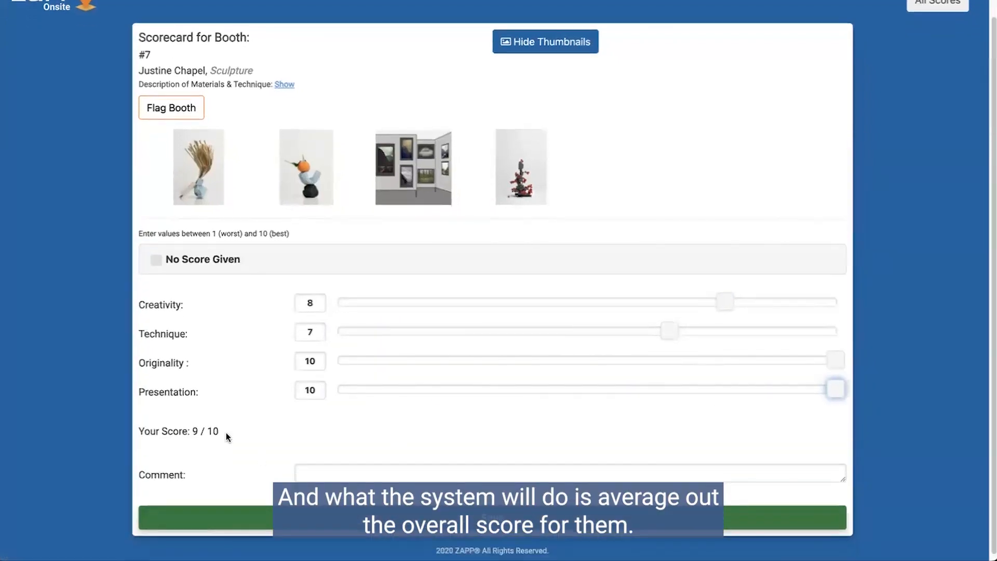
{"action": "left_click_drag", "start_coordinate": [220, 432], "coordinate": [146, 433]}
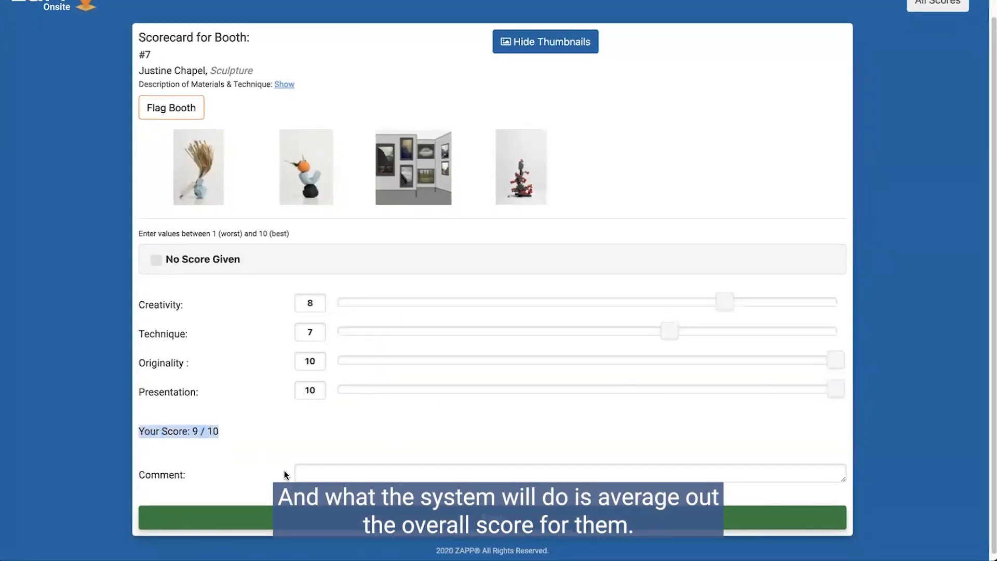
{"action": "left_click", "coordinate": [245, 440]}
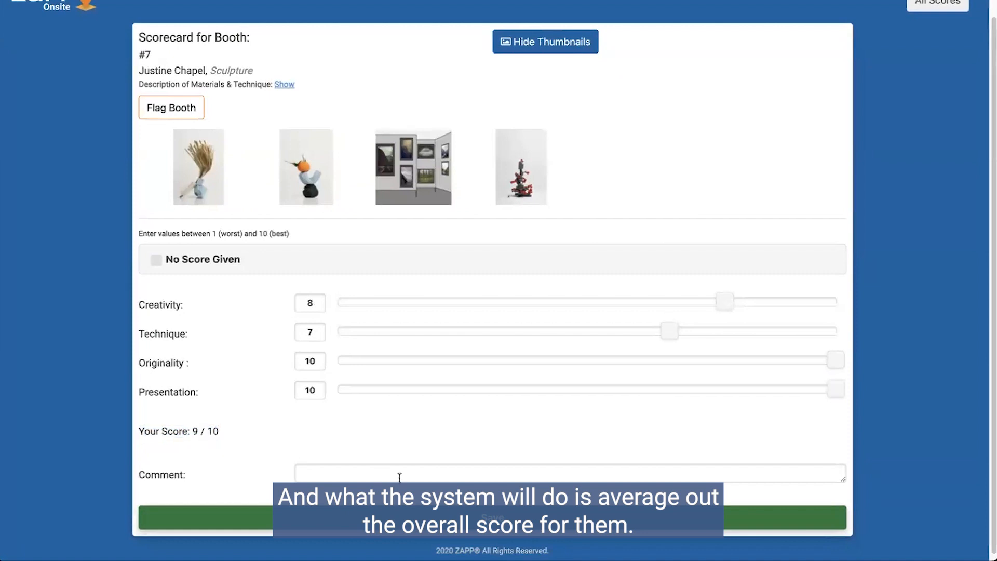
Add the comment "Love this artwork!" to the booth 7 scorecard and save it.
{"action": "left_click", "coordinate": [400, 477]}
{"action": "type", "text": "Love this artwork!"}
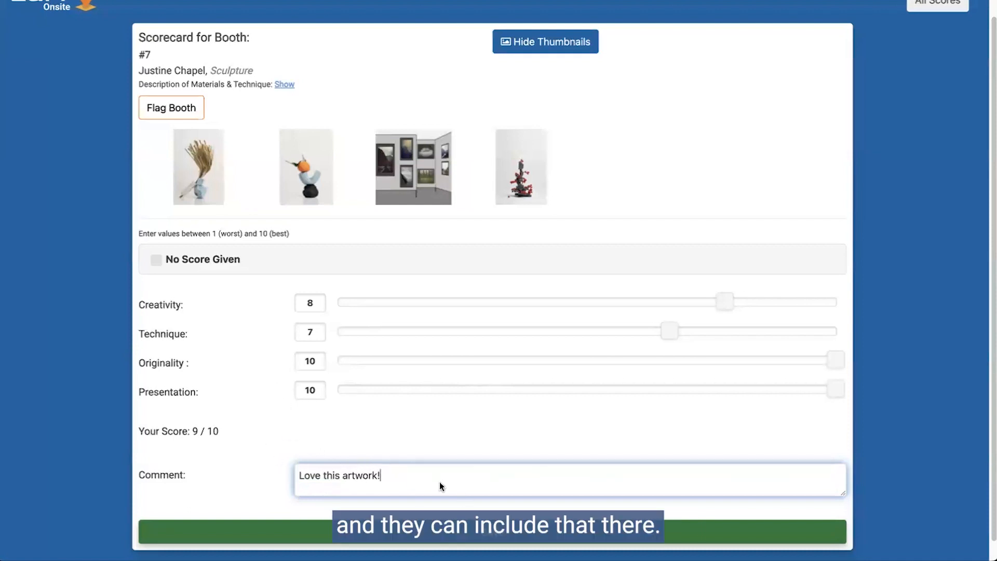
{"action": "left_click", "coordinate": [491, 532]}
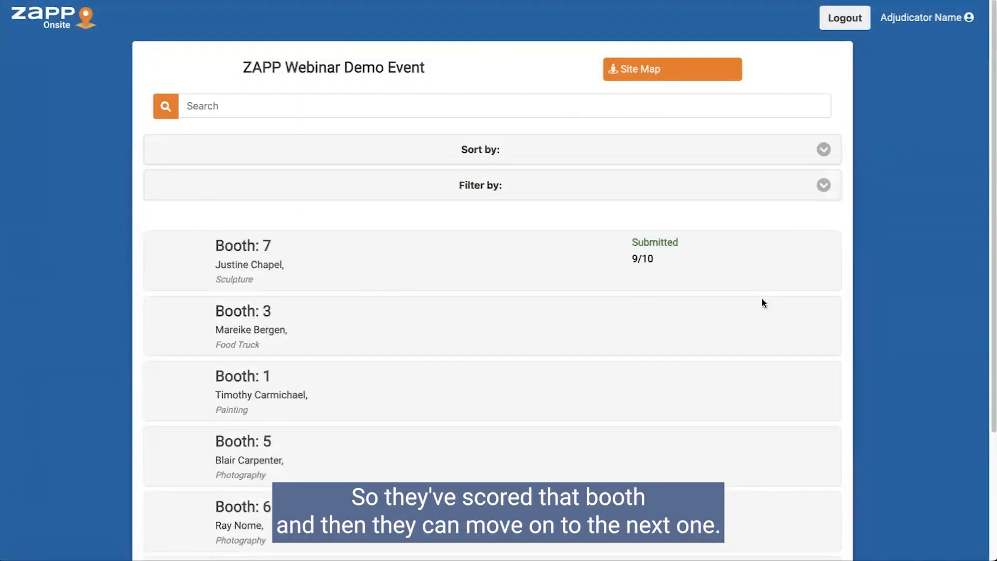
Check the booth list for submitted scores, view the event's site map and return to the list.
{"action": "scroll", "coordinate": [739, 296], "scroll_direction": "down", "scroll_amount": 3}
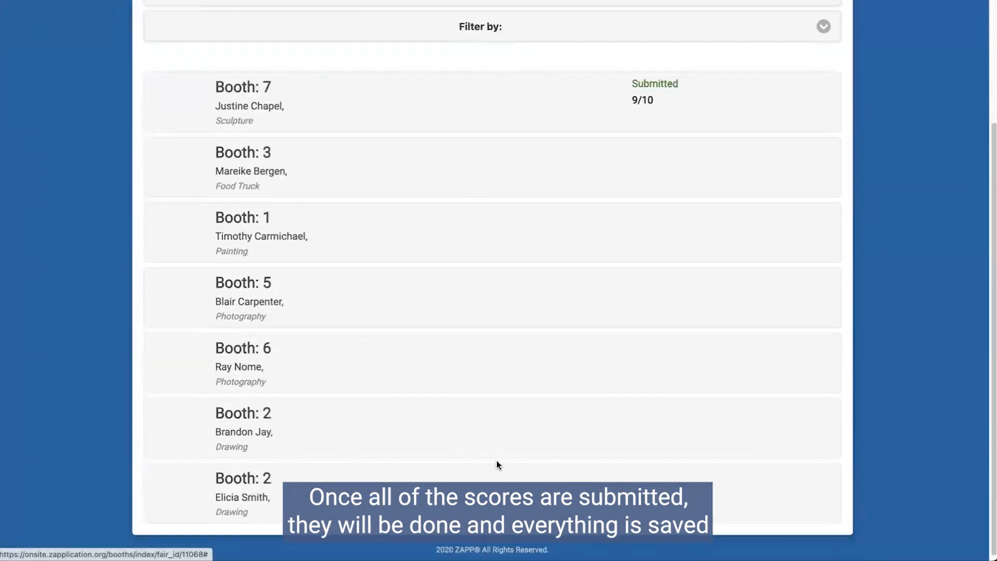
{"action": "scroll", "coordinate": [496, 462], "scroll_direction": "up", "scroll_amount": 1}
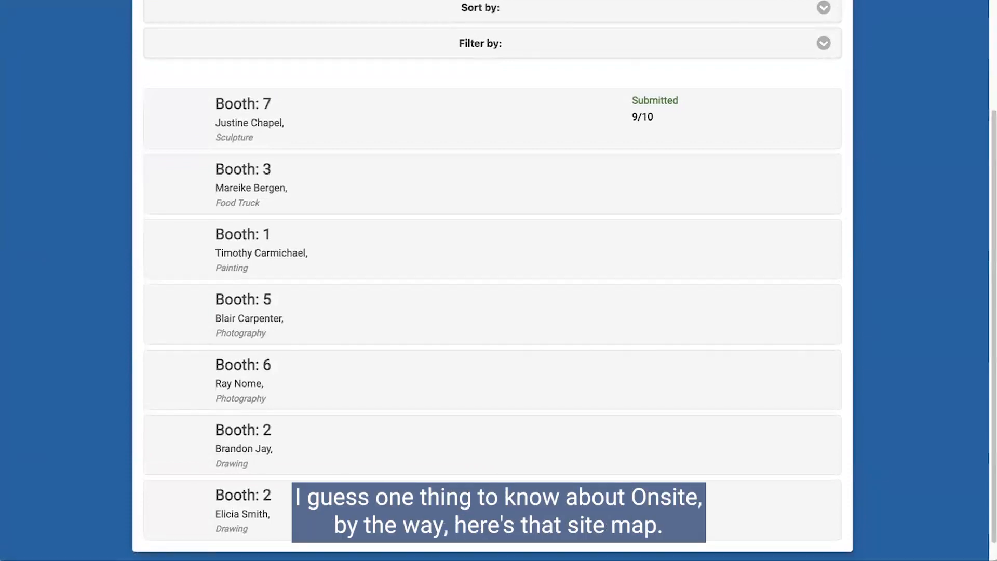
{"action": "scroll", "coordinate": [460, 352], "scroll_direction": "up", "scroll_amount": 3}
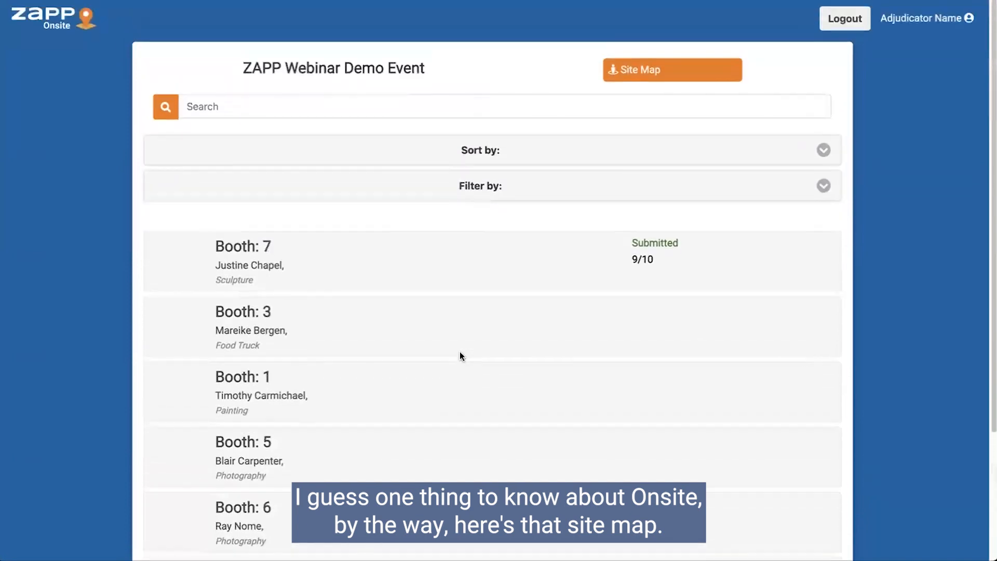
{"action": "left_click", "coordinate": [647, 73]}
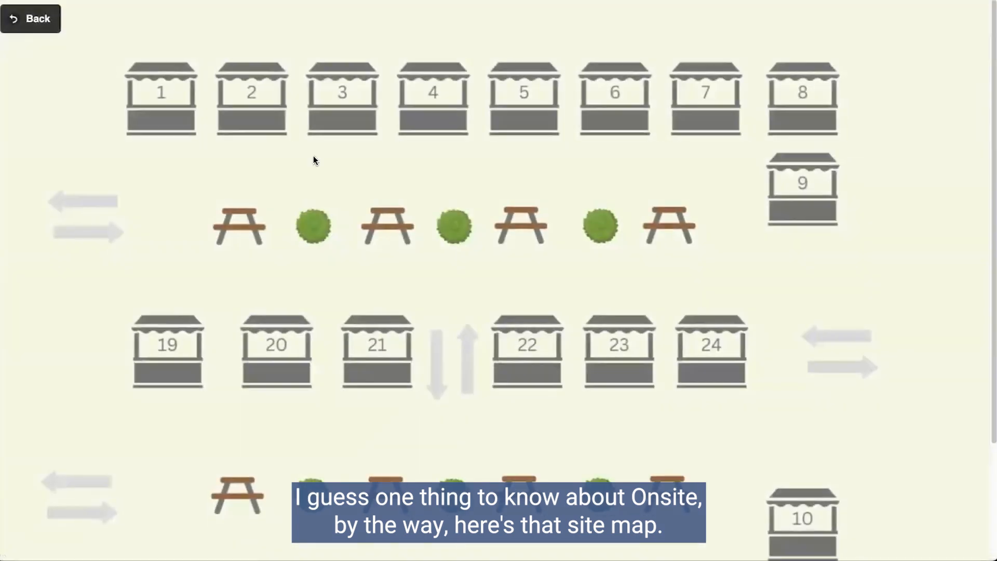
{"action": "left_click", "coordinate": [29, 20]}
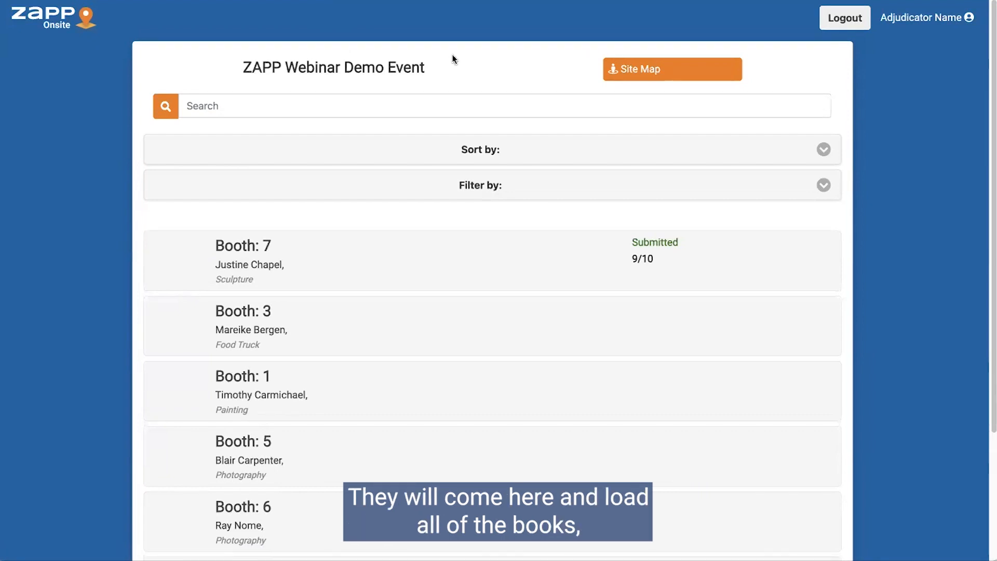
Examine the full list of assigned booths to see which ones have a submitted score.
{"action": "scroll", "coordinate": [423, 260], "scroll_direction": "down", "scroll_amount": 3}
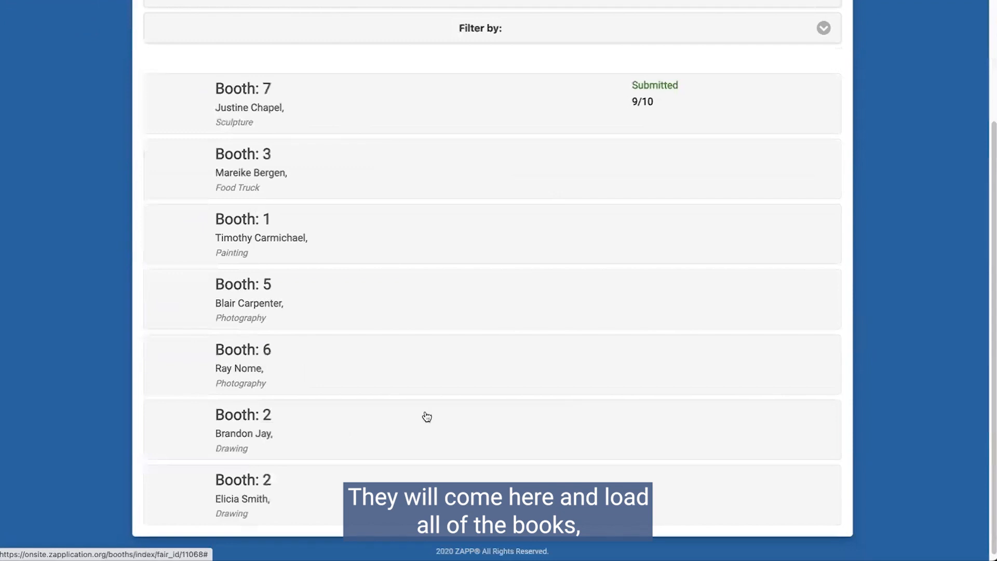
{"action": "scroll", "coordinate": [311, 169], "scroll_direction": "up", "scroll_amount": 3}
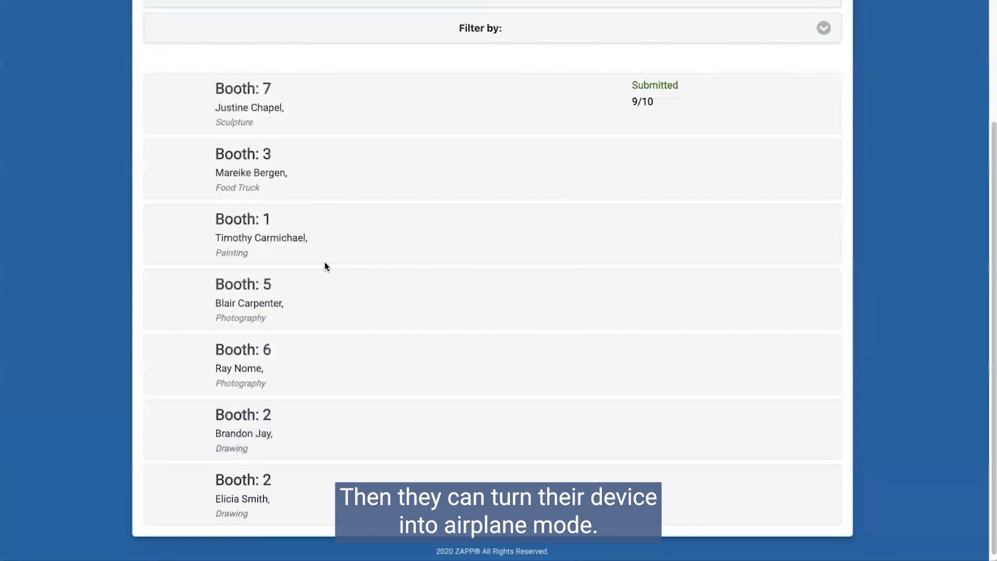
{"action": "scroll", "coordinate": [325, 262], "scroll_direction": "up", "scroll_amount": 3}
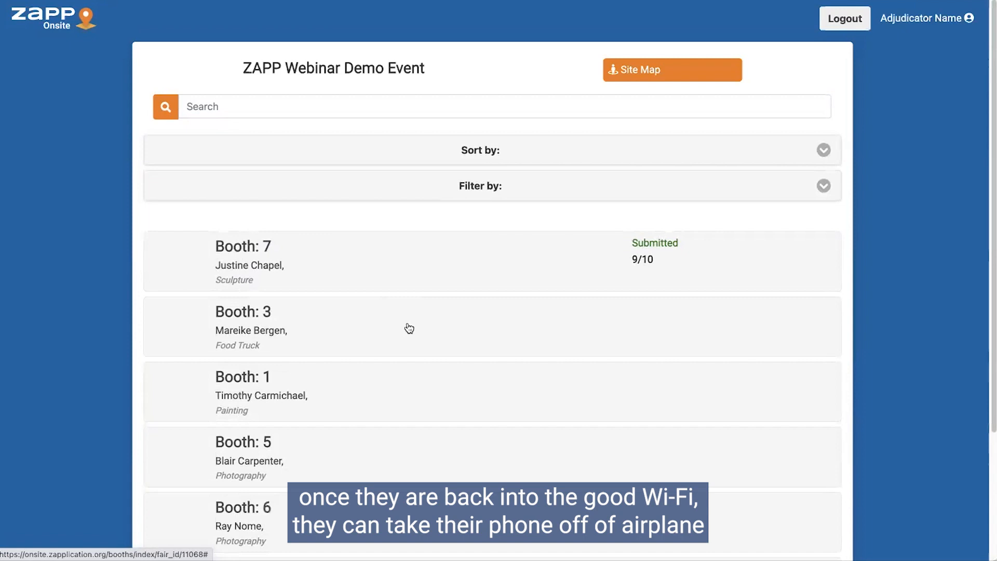
{"action": "scroll", "coordinate": [409, 328], "scroll_direction": "down", "scroll_amount": 1}
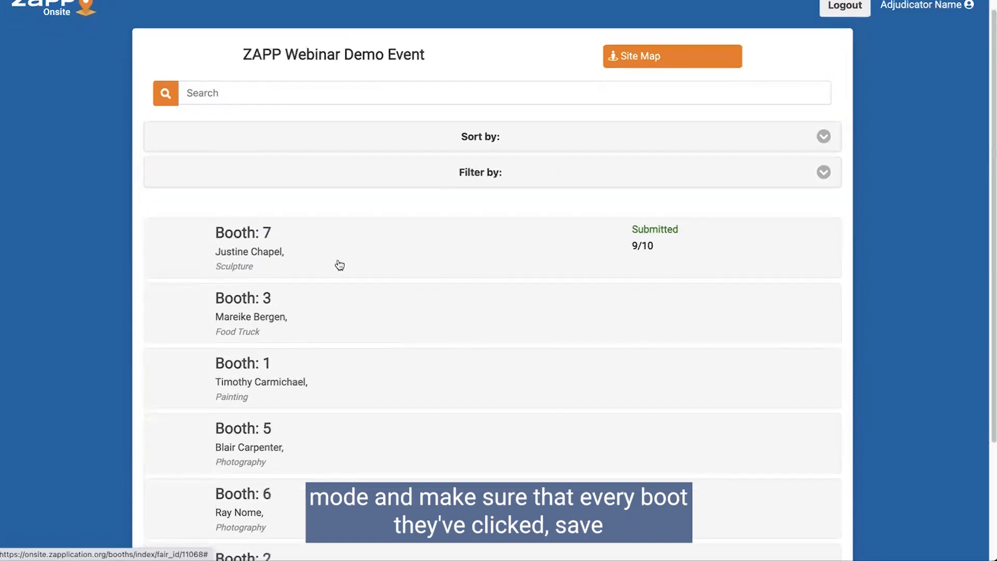
{"action": "scroll", "coordinate": [354, 285], "scroll_direction": "up", "scroll_amount": 1}
{"action": "left_click", "coordinate": [363, 305]}
{"action": "left_click", "coordinate": [474, 414]}
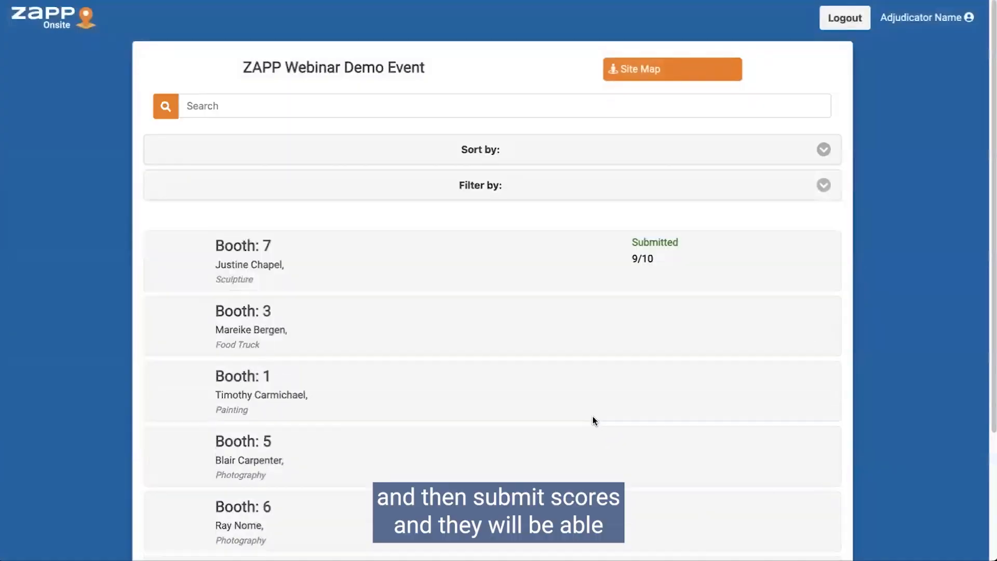
{"action": "scroll", "coordinate": [593, 416], "scroll_direction": "down", "scroll_amount": 3}
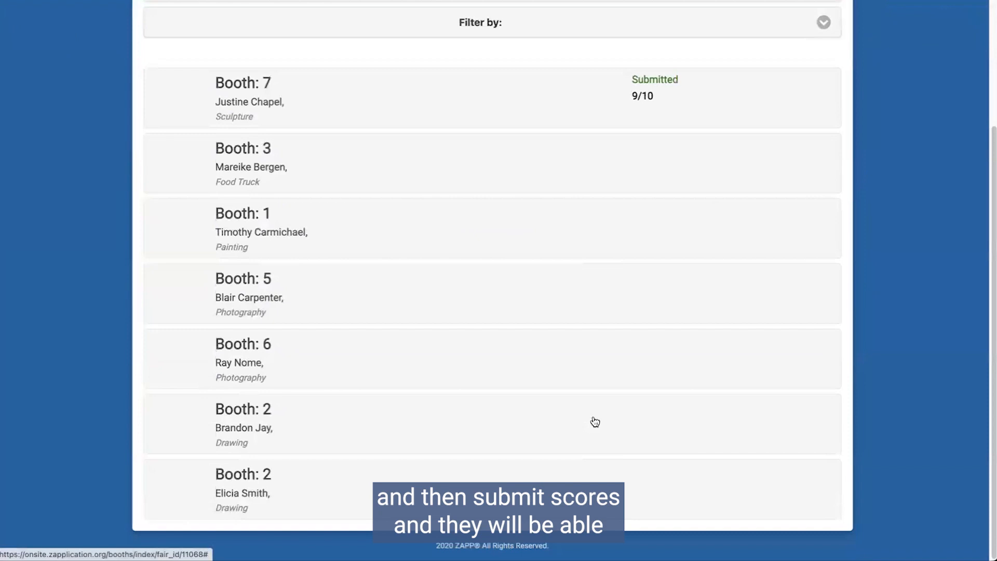
{"action": "scroll", "coordinate": [527, 410], "scroll_direction": "up", "scroll_amount": 1}
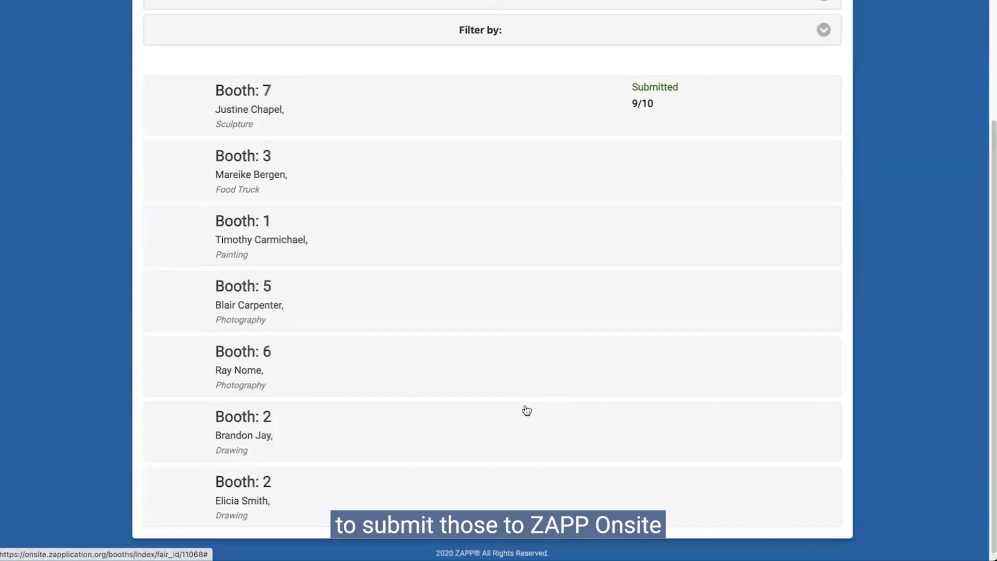
{"action": "scroll", "coordinate": [525, 408], "scroll_direction": "up", "scroll_amount": 1}
{"action": "scroll", "coordinate": [522, 411], "scroll_direction": "up", "scroll_amount": 3}
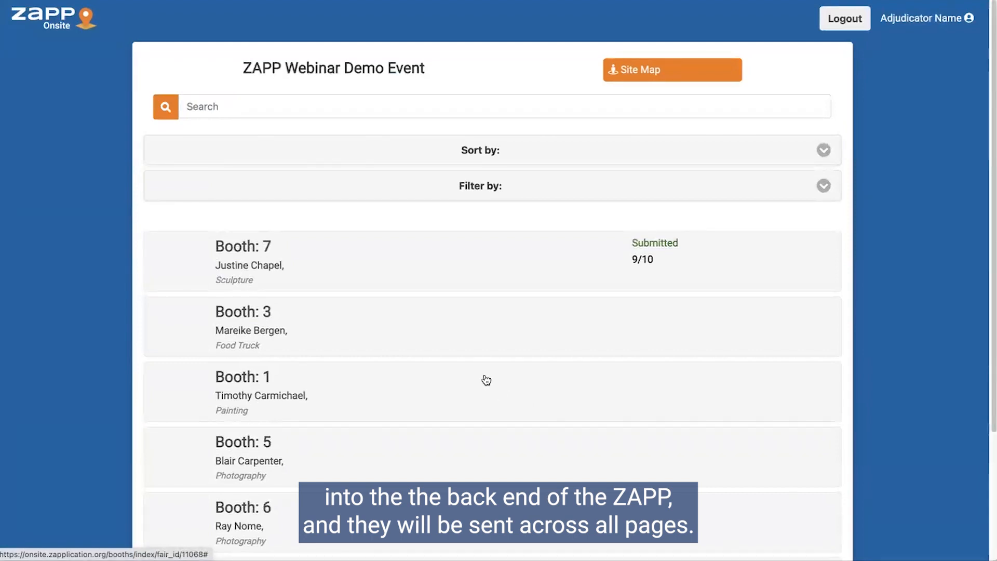
{"action": "scroll", "coordinate": [487, 380], "scroll_direction": "down", "scroll_amount": 1}
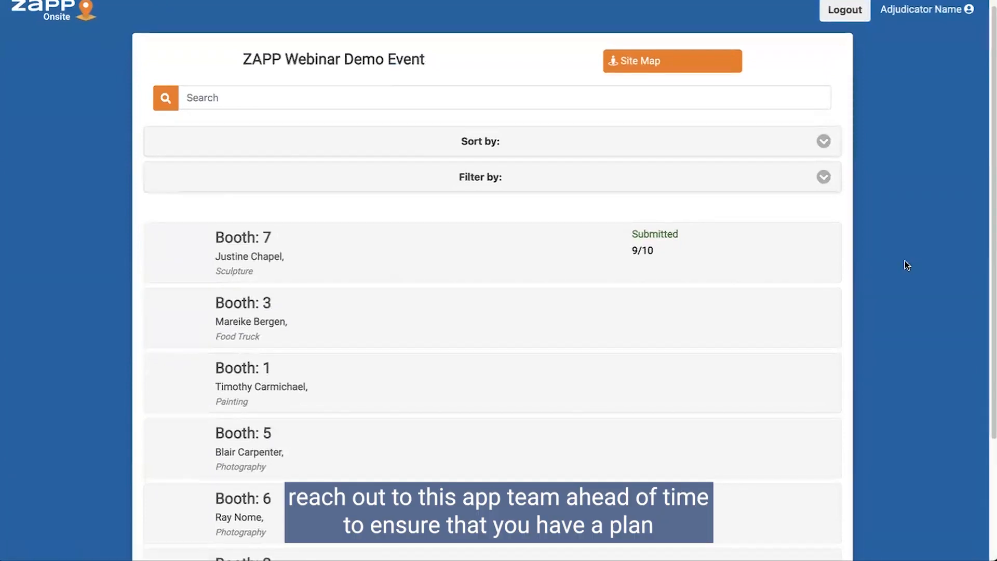
{"action": "scroll", "coordinate": [697, 250], "scroll_direction": "up", "scroll_amount": 1}
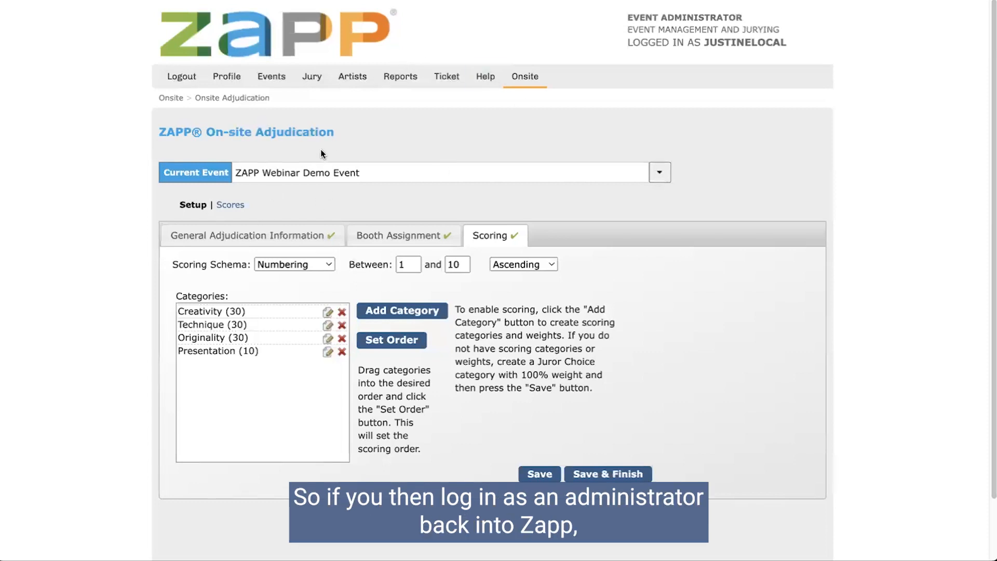
View the event's adjudication scores displayed by category averages, by adjudicator averages, and then by booth averages.
{"action": "mouse_move", "coordinate": [528, 81]}
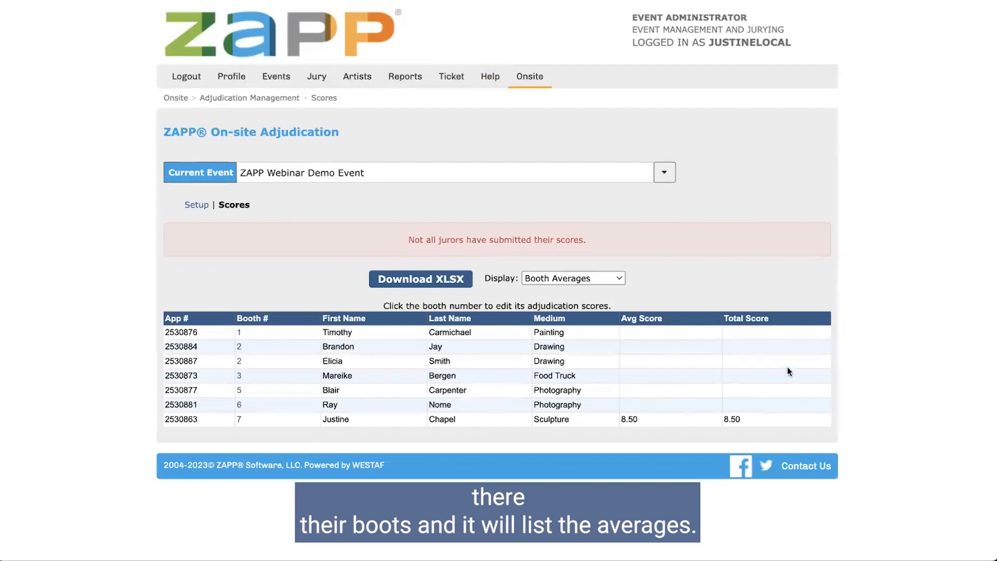
{"action": "left_click", "coordinate": [564, 275]}
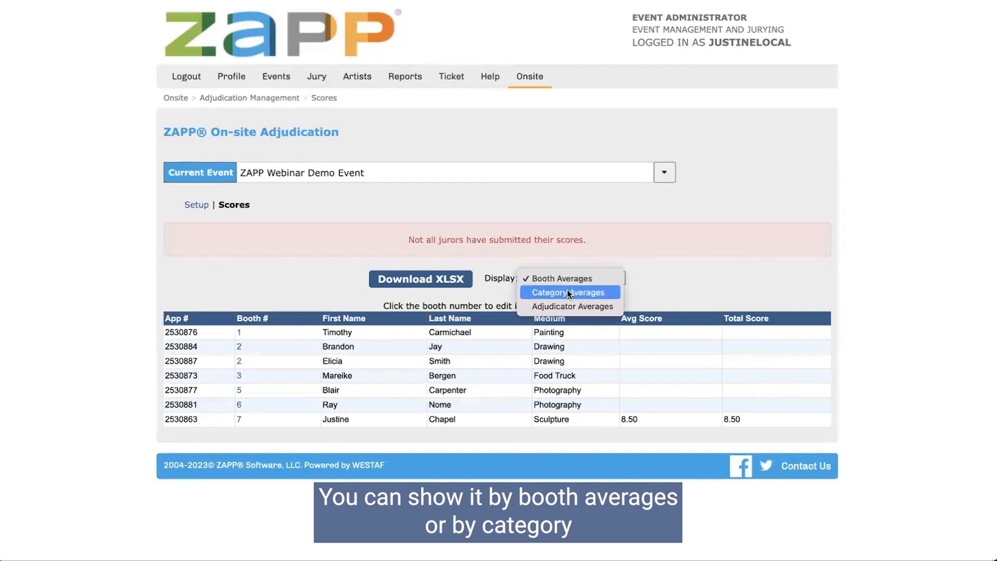
{"action": "left_click", "coordinate": [569, 293]}
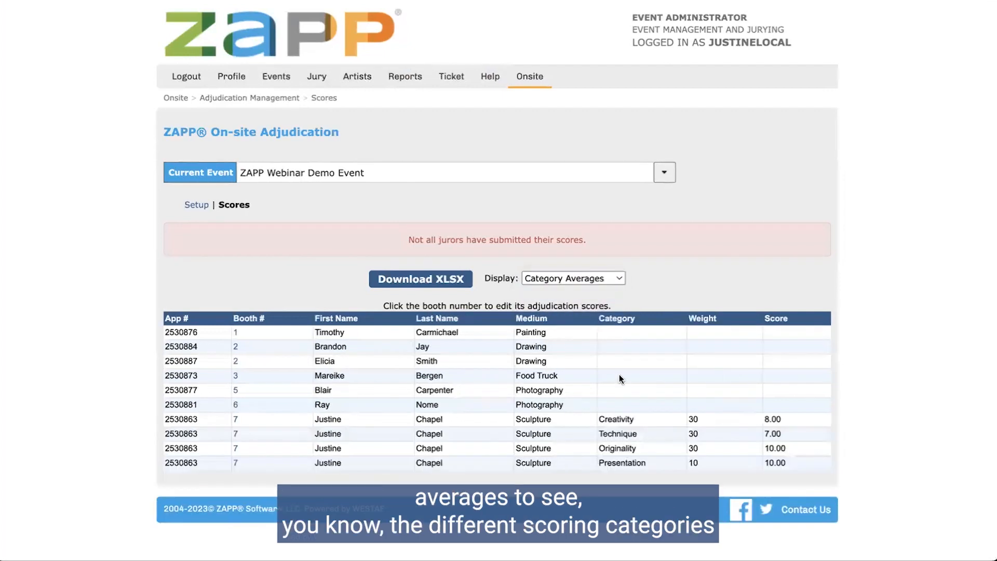
{"action": "left_click", "coordinate": [556, 280]}
{"action": "left_click", "coordinate": [559, 289]}
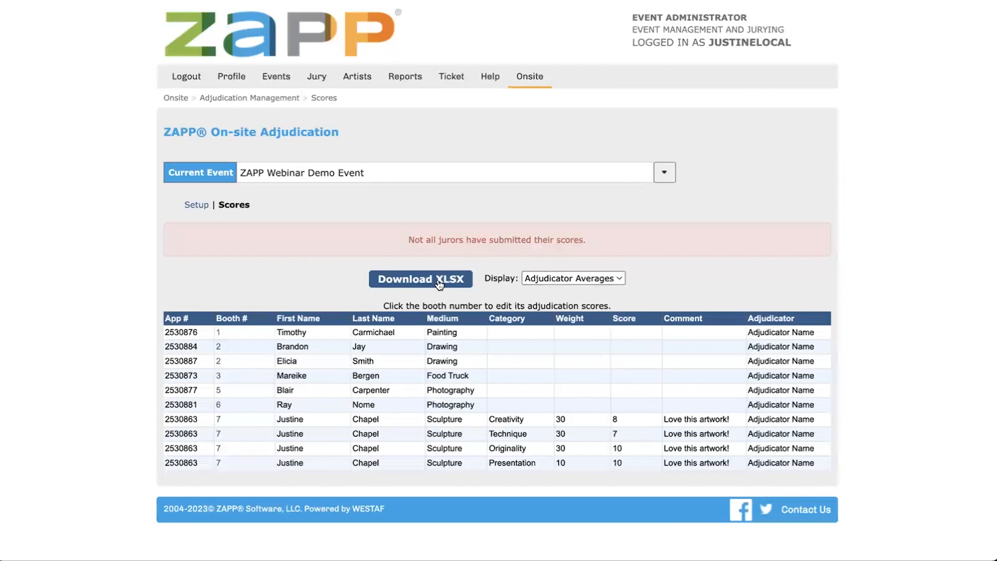
{"action": "left_click", "coordinate": [546, 281]}
{"action": "left_click", "coordinate": [545, 251]}
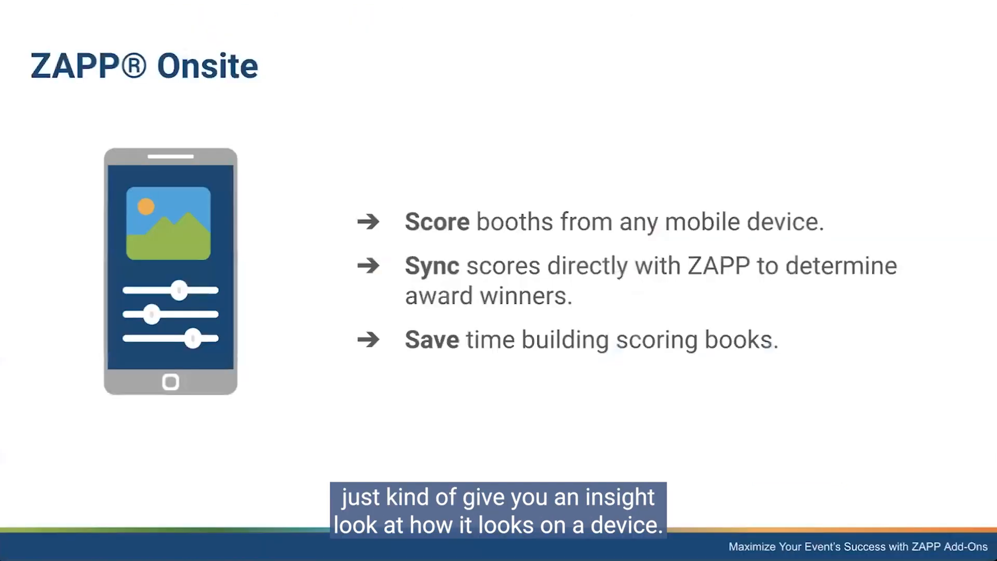
{"action": "left_click", "coordinate": [488, 166]}
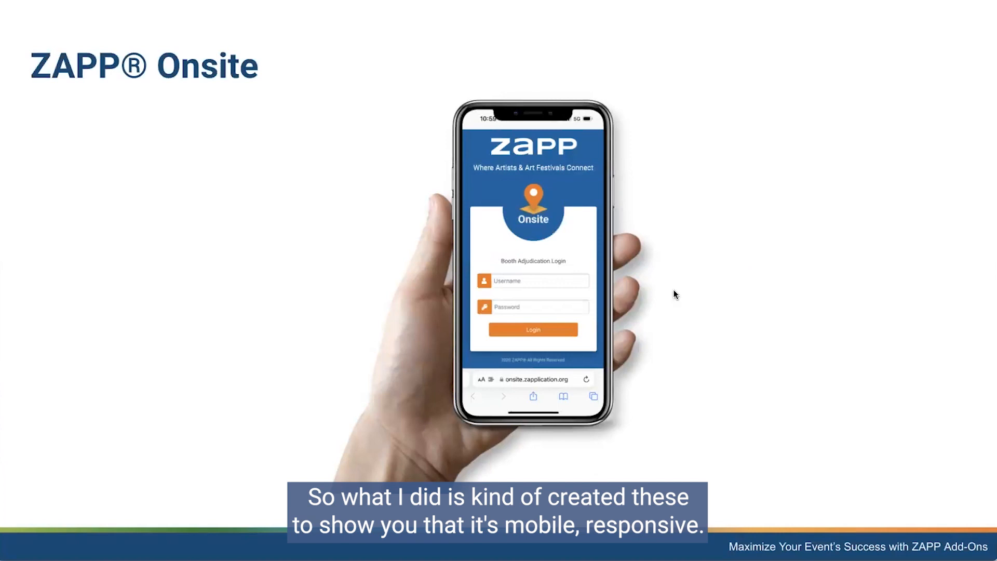
{"action": "left_click", "coordinate": [638, 290]}
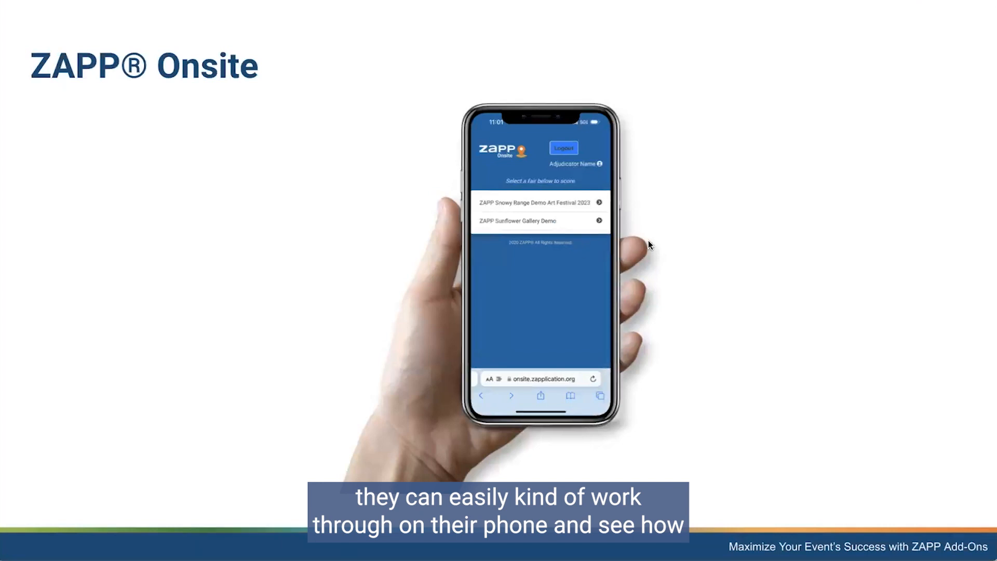
{"action": "left_click", "coordinate": [589, 240]}
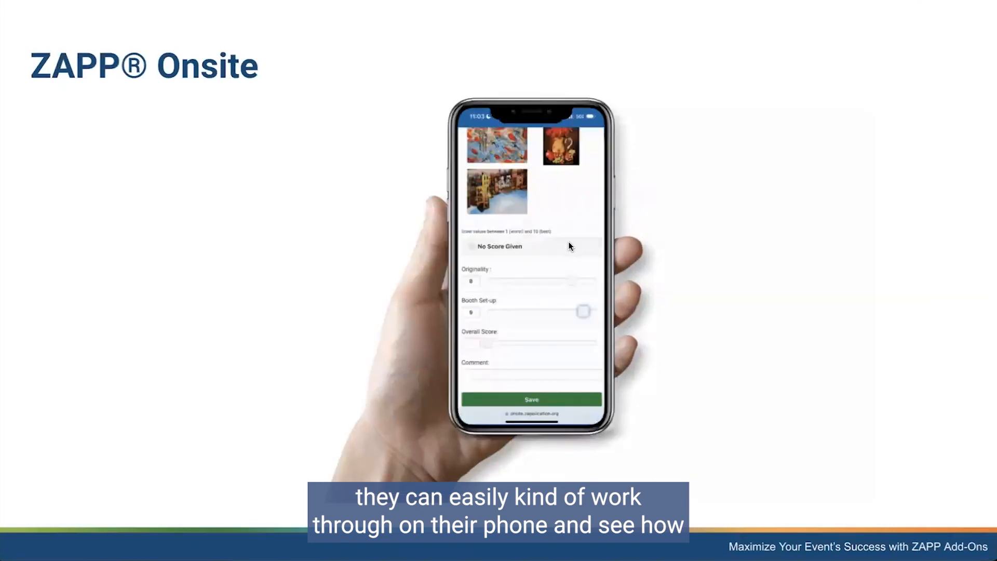
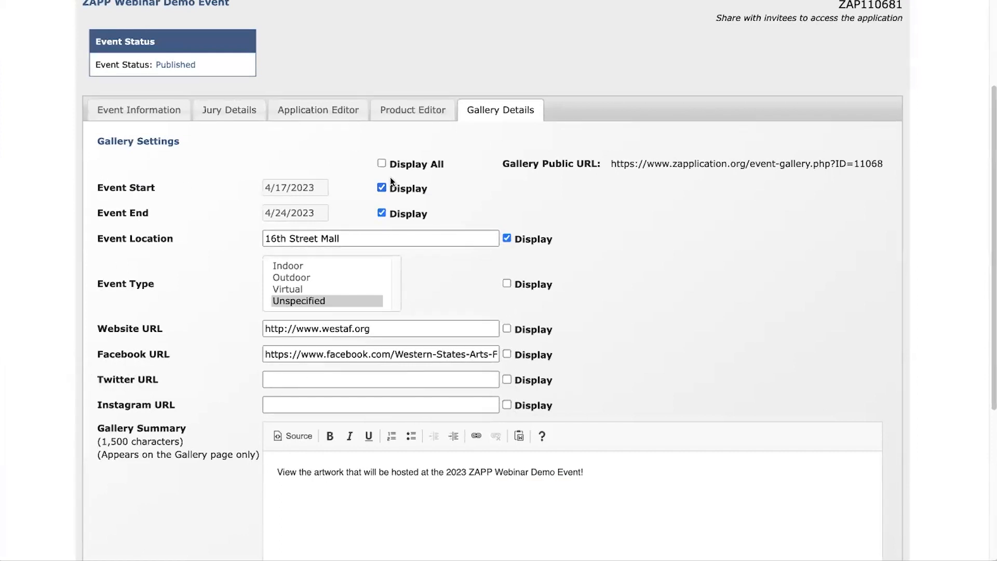
Turn on Display All so every detail in the Gallery Settings is shown in the event's gallery.
{"action": "left_click", "coordinate": [382, 163]}
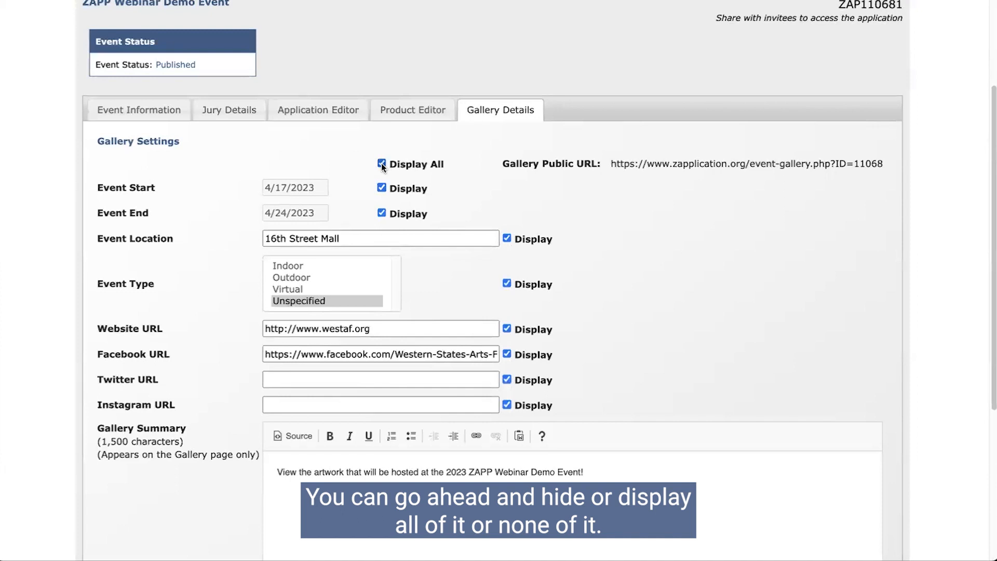
{"action": "left_click", "coordinate": [381, 165]}
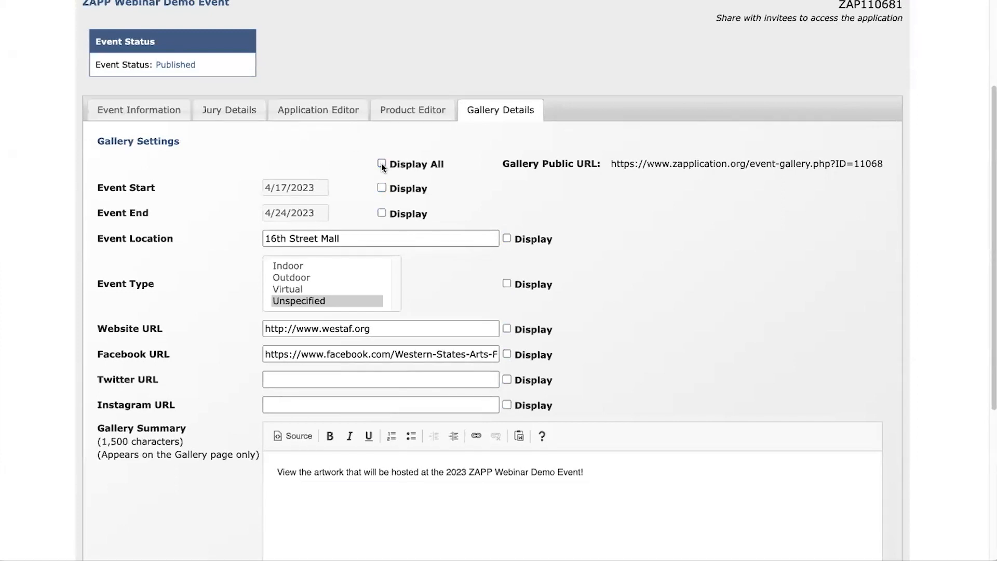
{"action": "left_click", "coordinate": [382, 164]}
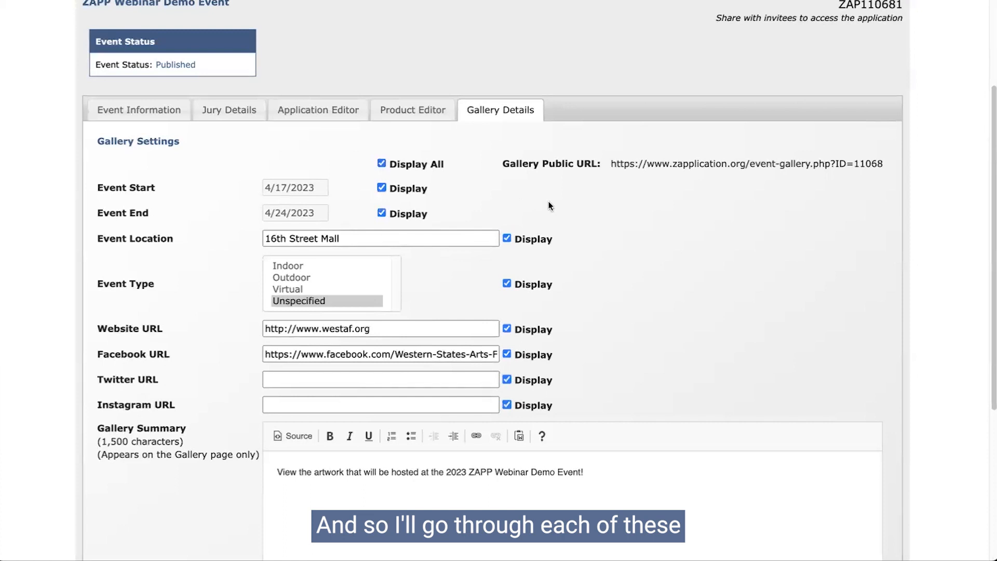
Set the gallery's Event Type to Indoor and check the display option for the Gallery Summary.
{"action": "scroll", "coordinate": [599, 200], "scroll_direction": "down", "scroll_amount": 2}
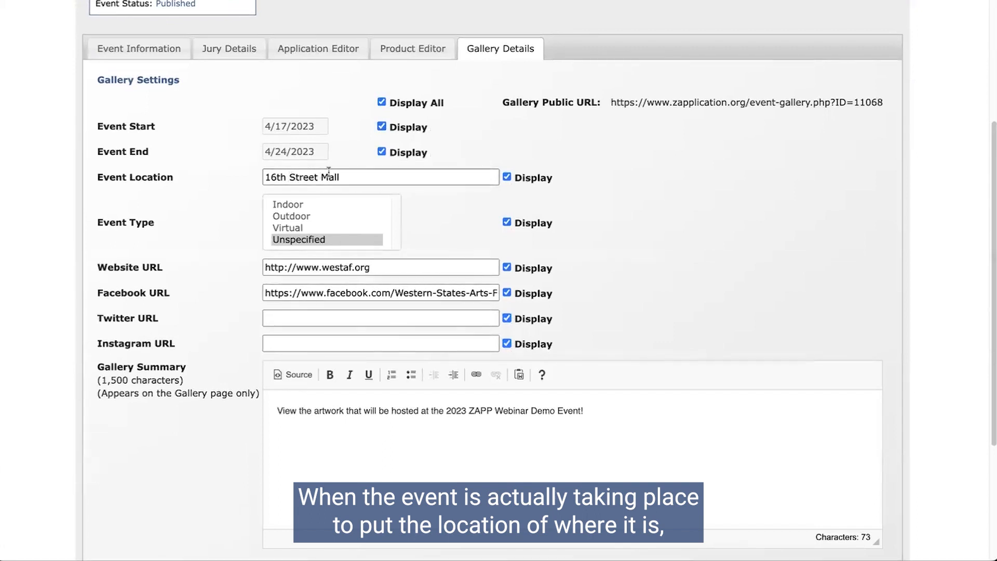
{"action": "scroll", "coordinate": [283, 214], "scroll_direction": "down", "scroll_amount": 1}
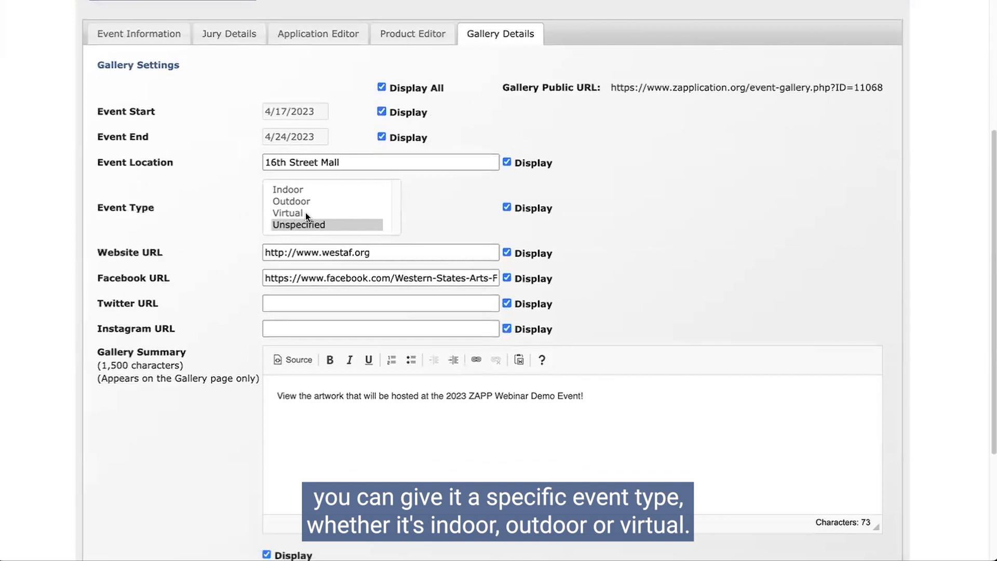
{"action": "left_click", "coordinate": [295, 189]}
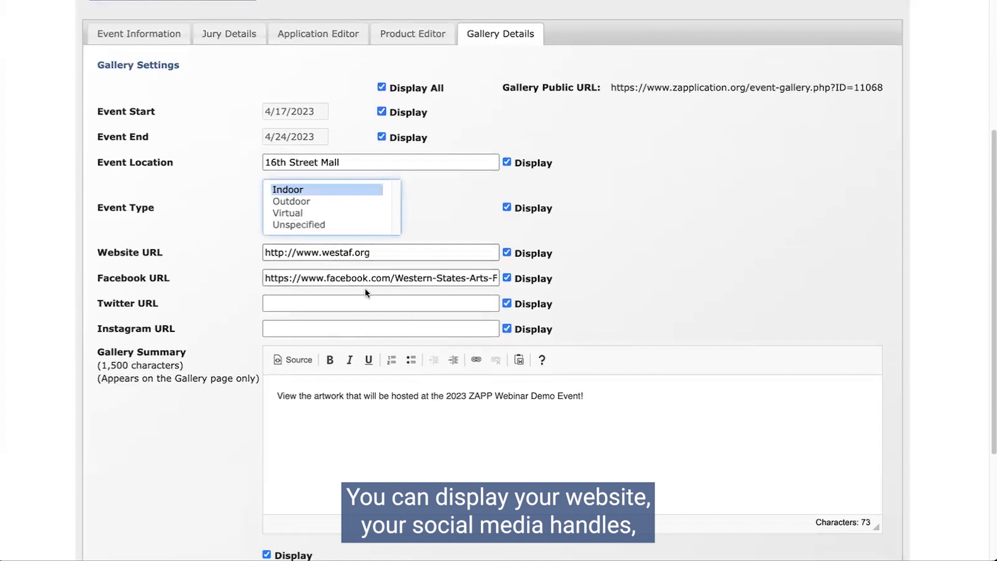
{"action": "scroll", "coordinate": [475, 312], "scroll_direction": "down", "scroll_amount": 3}
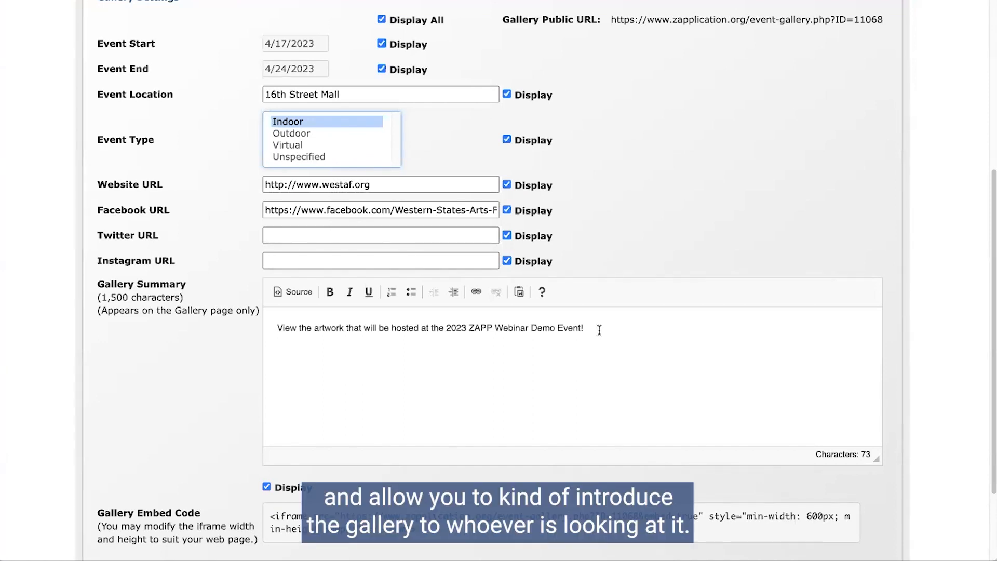
{"action": "scroll", "coordinate": [474, 312], "scroll_direction": "down", "scroll_amount": 1}
{"action": "left_click", "coordinate": [267, 469]}
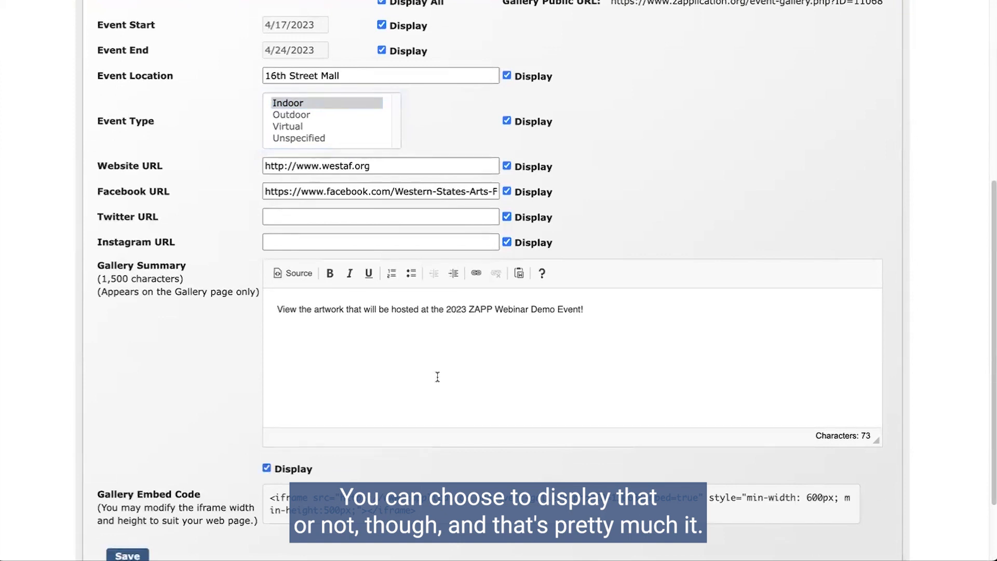
{"action": "scroll", "coordinate": [436, 304], "scroll_direction": "up", "scroll_amount": 1}
{"action": "scroll", "coordinate": [436, 303], "scroll_direction": "up", "scroll_amount": 4}
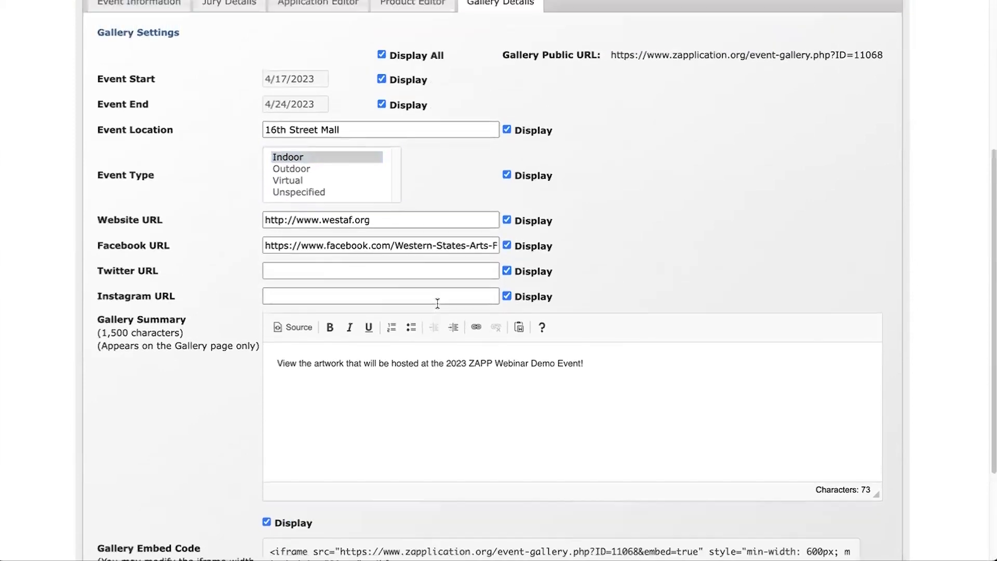
{"action": "scroll", "coordinate": [438, 304], "scroll_direction": "down", "scroll_amount": 1}
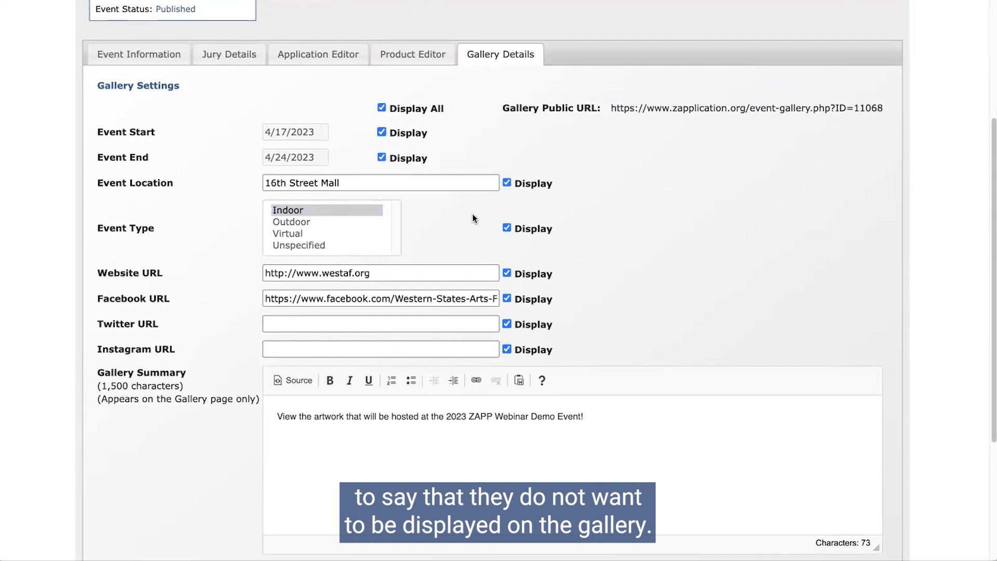
{"action": "scroll", "coordinate": [474, 221], "scroll_direction": "down", "scroll_amount": 1}
{"action": "scroll", "coordinate": [472, 221], "scroll_direction": "down", "scroll_amount": 2}
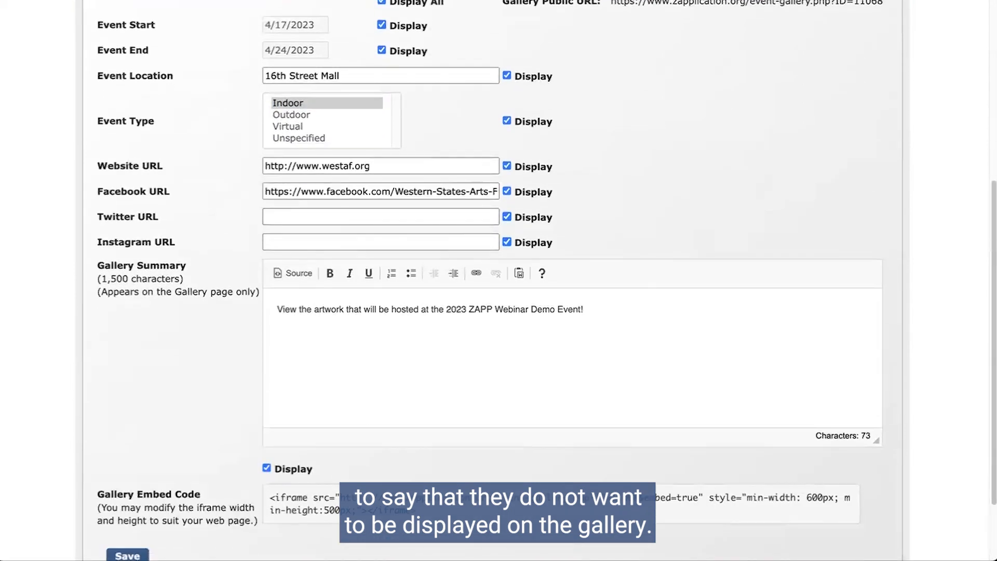
{"action": "scroll", "coordinate": [346, 297], "scroll_direction": "up", "scroll_amount": 1}
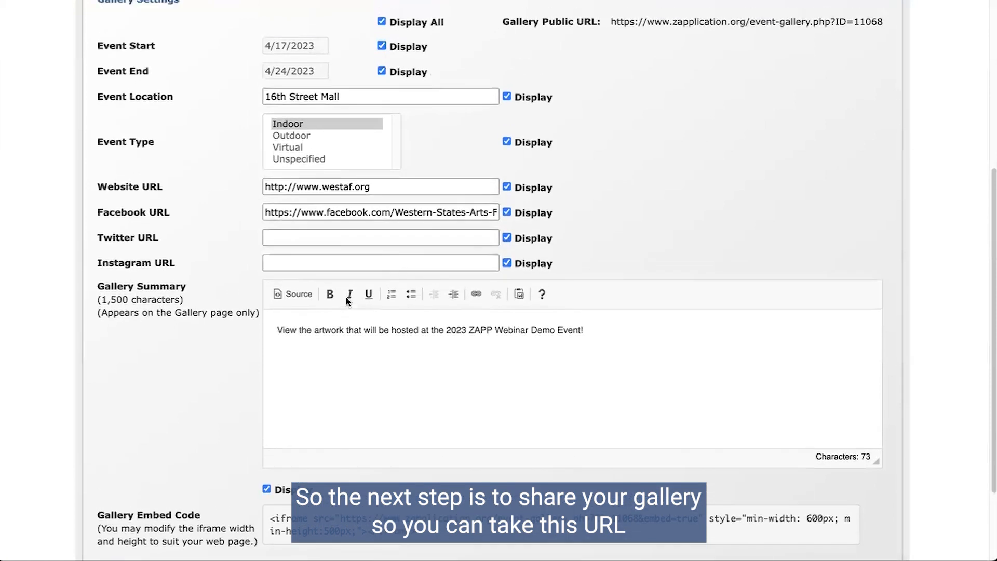
{"action": "scroll", "coordinate": [346, 297], "scroll_direction": "up", "scroll_amount": 2}
{"action": "left_click_drag", "start_coordinate": [607, 93], "coordinate": [883, 92]}
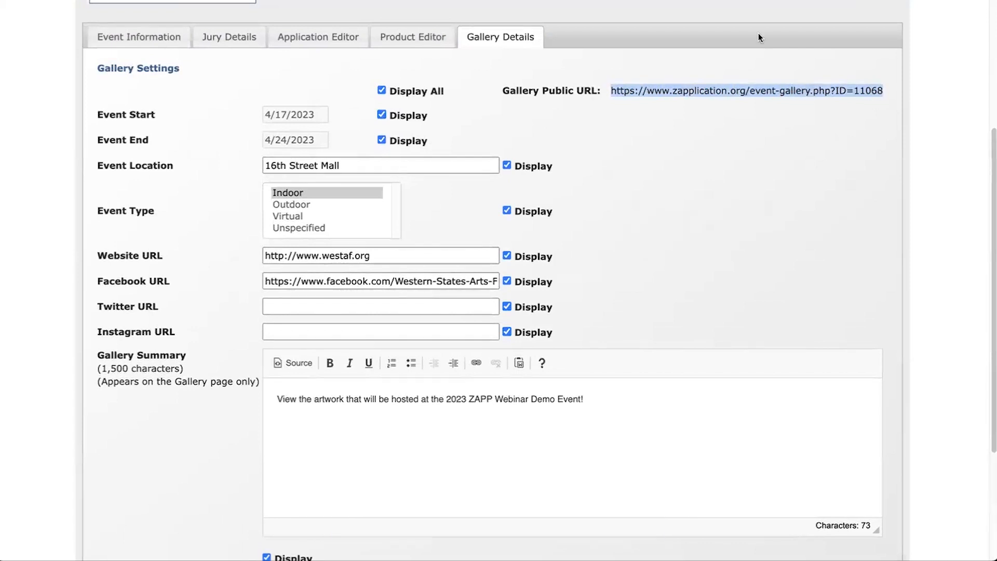
{"action": "key", "text": "super+t"}
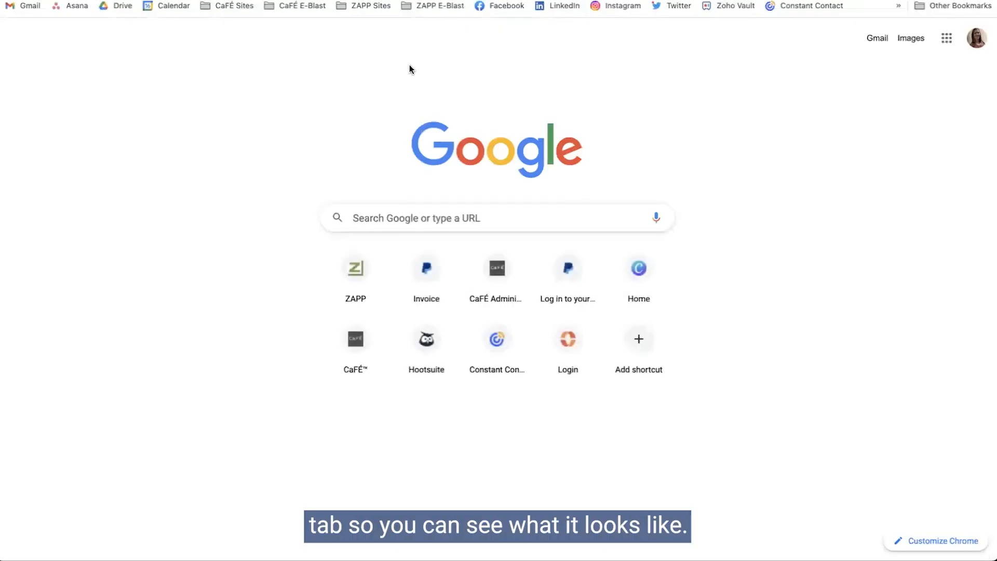
{"action": "type", "text": "https://www.zappication.org/event-gallery.php?ID=11080"}
{"action": "key", "text": "Return"}
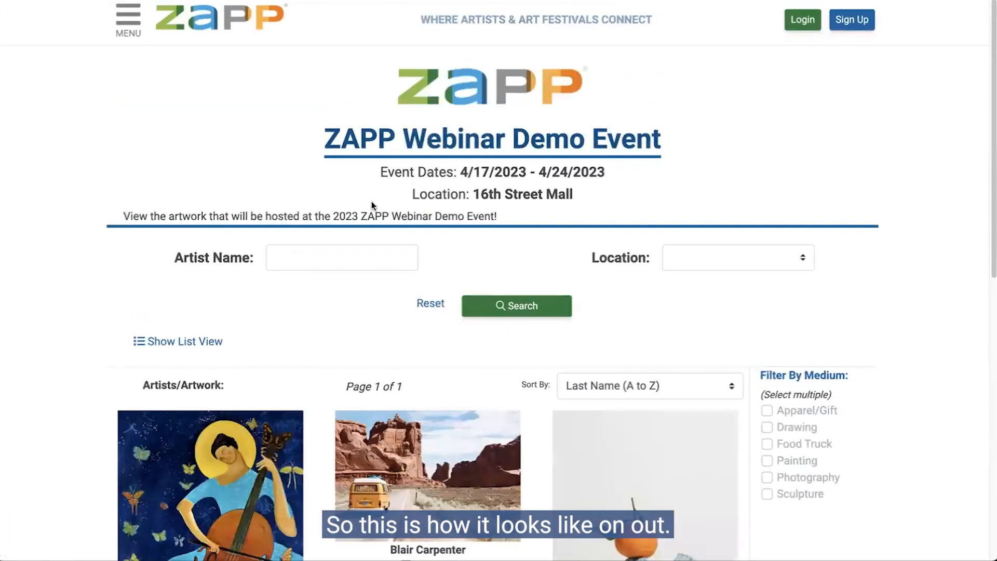
Examine the public gallery page, including its event summary and the artists' artwork with booth numbers.
{"action": "scroll", "coordinate": [372, 203], "scroll_direction": "down", "scroll_amount": 1}
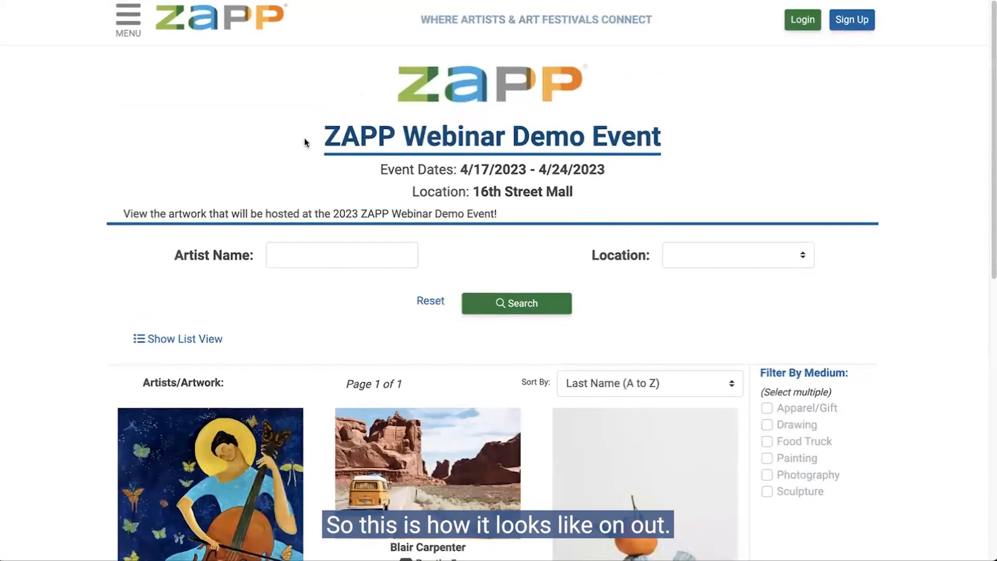
{"action": "triple_click", "coordinate": [400, 211]}
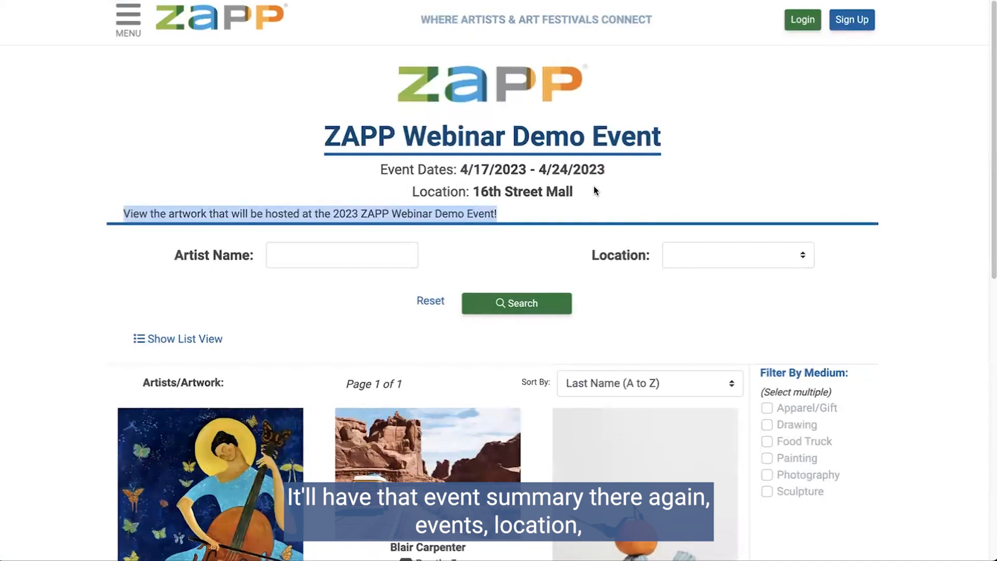
{"action": "scroll", "coordinate": [591, 183], "scroll_direction": "down", "scroll_amount": 5}
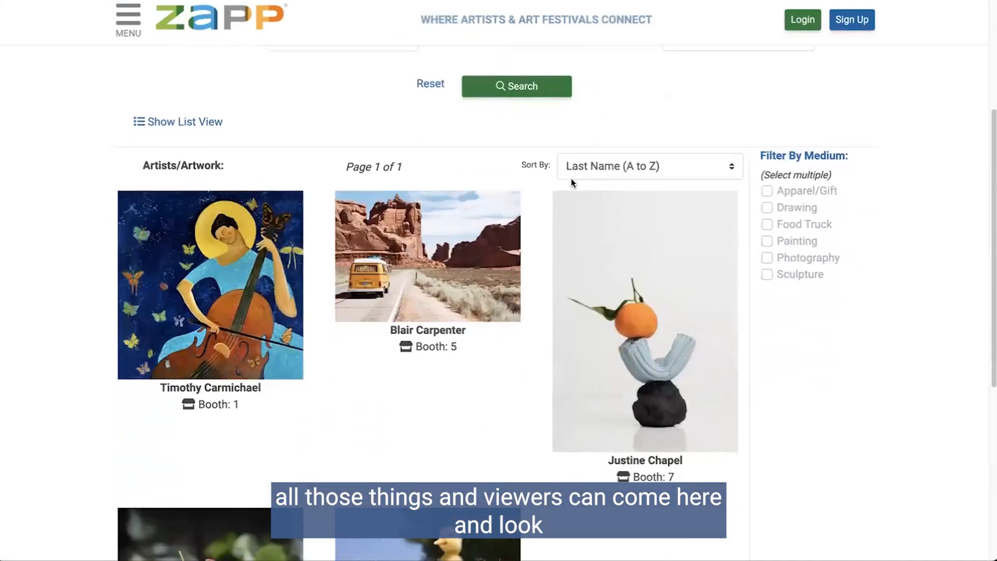
{"action": "scroll", "coordinate": [450, 263], "scroll_direction": "down", "scroll_amount": 1}
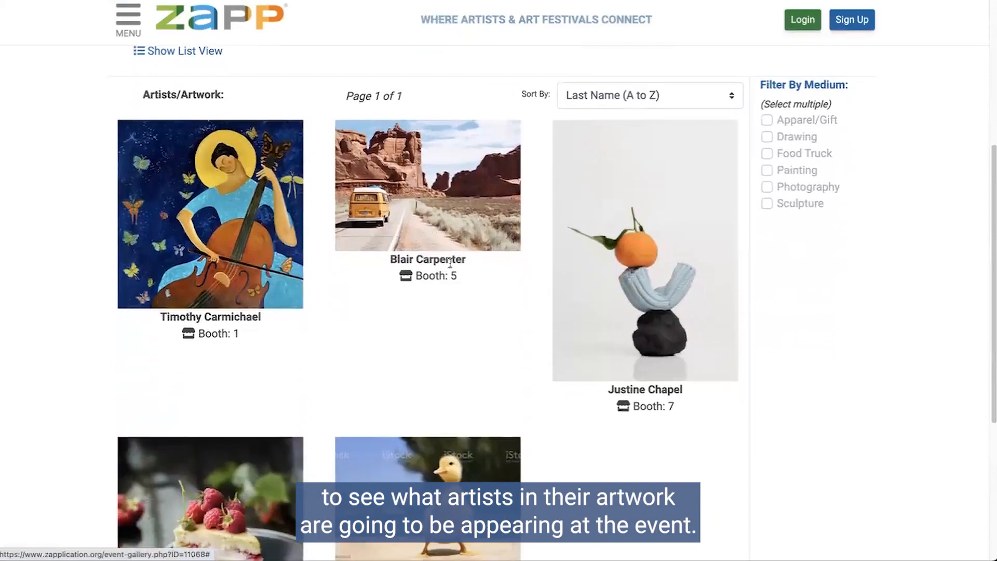
{"action": "scroll", "coordinate": [495, 291], "scroll_direction": "down", "scroll_amount": 1}
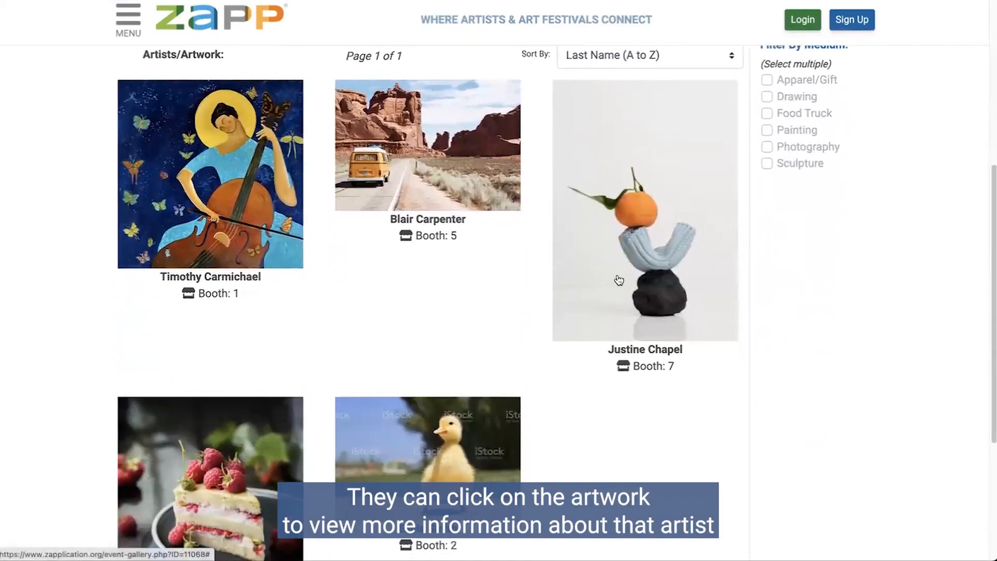
View the information for the booth 7 artwork Orange Sculpture and flip through the same artist's pieces to Berries.
{"action": "left_click", "coordinate": [619, 280]}
{"action": "scroll", "coordinate": [409, 295], "scroll_direction": "down", "scroll_amount": 2}
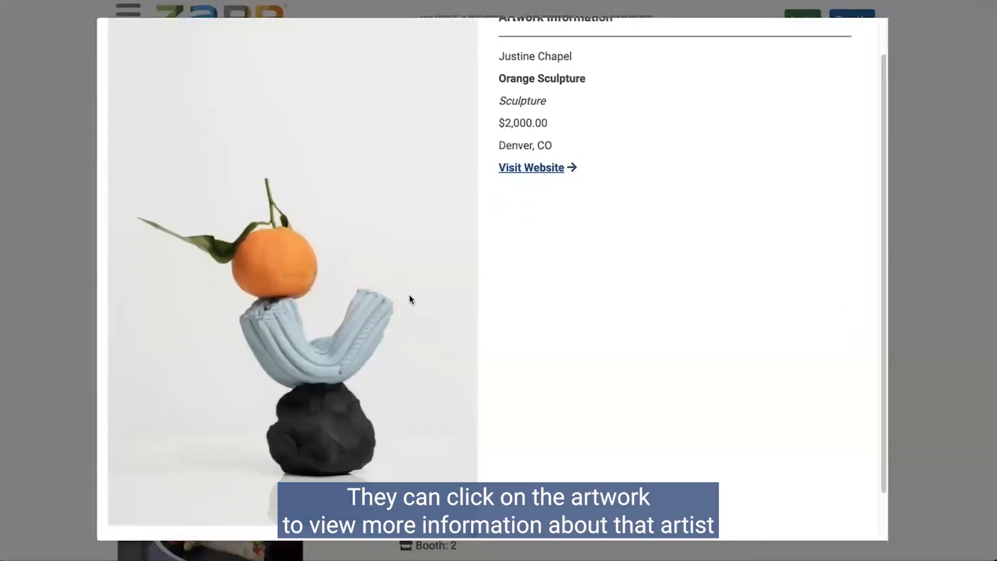
{"action": "scroll", "coordinate": [409, 295], "scroll_direction": "up", "scroll_amount": 2}
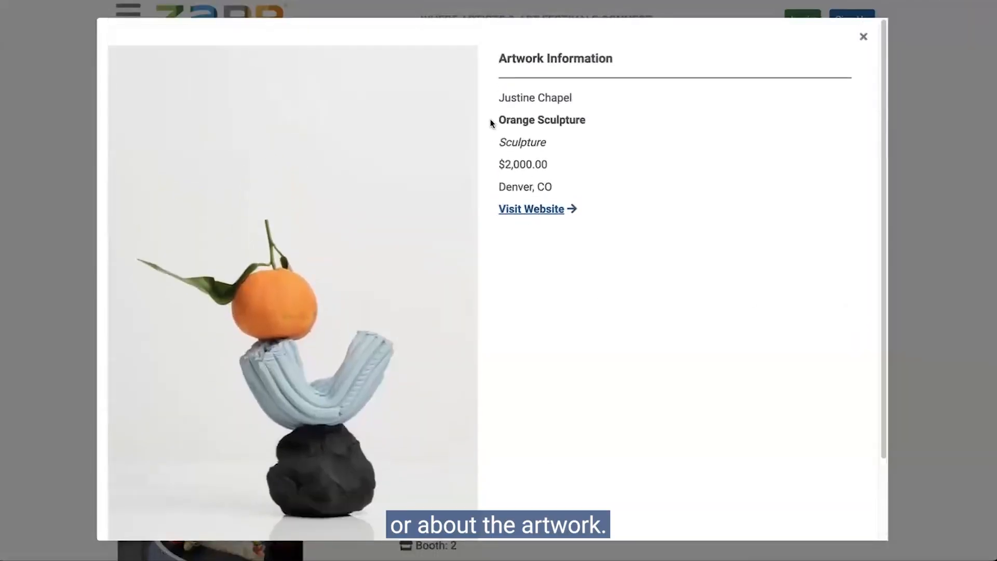
{"action": "scroll", "coordinate": [384, 319], "scroll_direction": "down", "scroll_amount": 2}
{"action": "left_click", "coordinate": [472, 479]}
{"action": "scroll", "coordinate": [442, 421], "scroll_direction": "up", "scroll_amount": 2}
{"action": "scroll", "coordinate": [441, 421], "scroll_direction": "down", "scroll_amount": 2}
{"action": "left_click", "coordinate": [450, 479]}
{"action": "scroll", "coordinate": [369, 406], "scroll_direction": "up", "scroll_amount": 3}
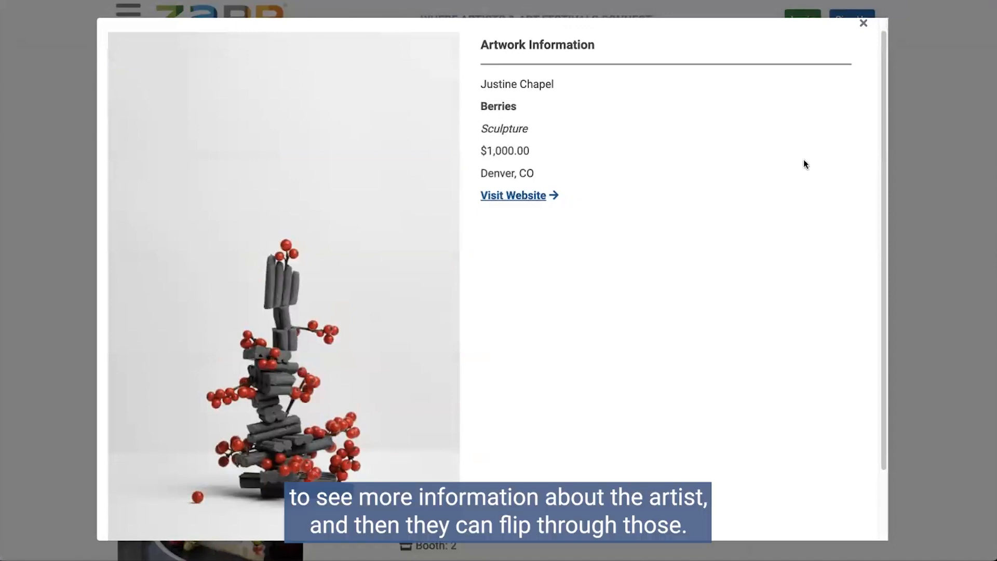
Continue from the Berries artwork to the next artist and close the Artwork Information window.
{"action": "scroll", "coordinate": [799, 174], "scroll_direction": "down", "scroll_amount": 2}
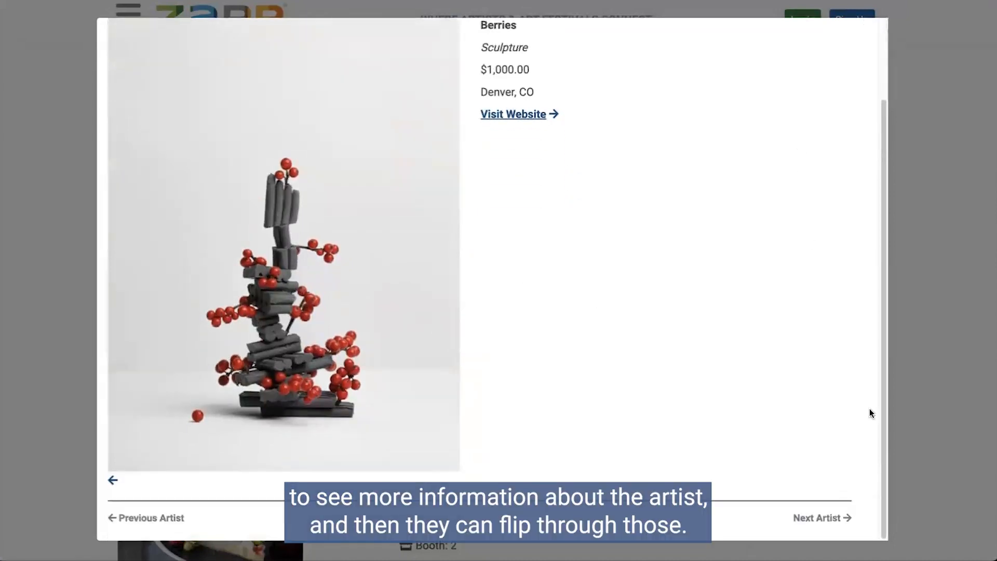
{"action": "left_click", "coordinate": [842, 518]}
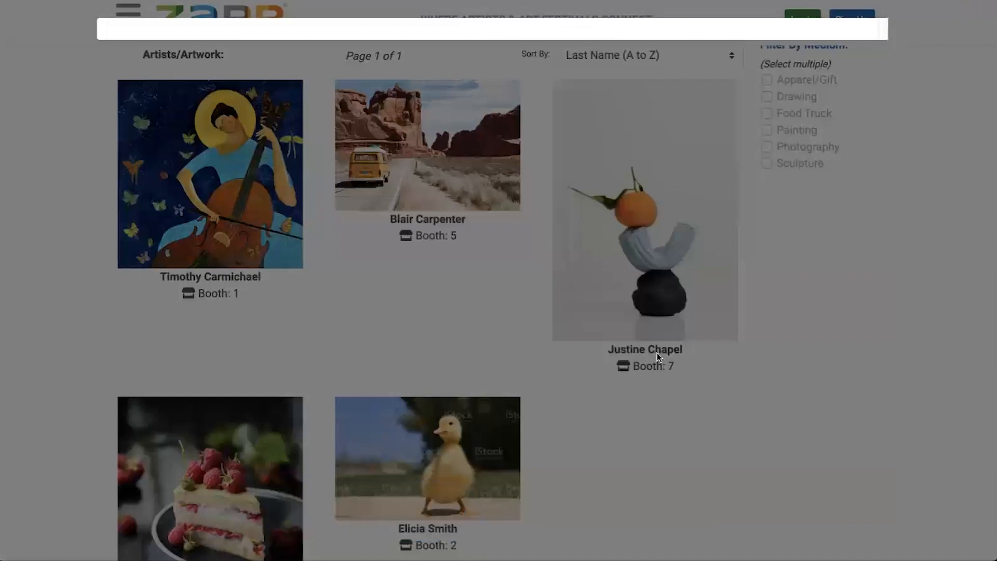
{"action": "left_click", "coordinate": [902, 92]}
Show the public gallery as a list and review the artists' mediums, locations and booth numbers.
{"action": "scroll", "coordinate": [288, 148], "scroll_direction": "up", "scroll_amount": 4}
{"action": "left_click", "coordinate": [151, 210]}
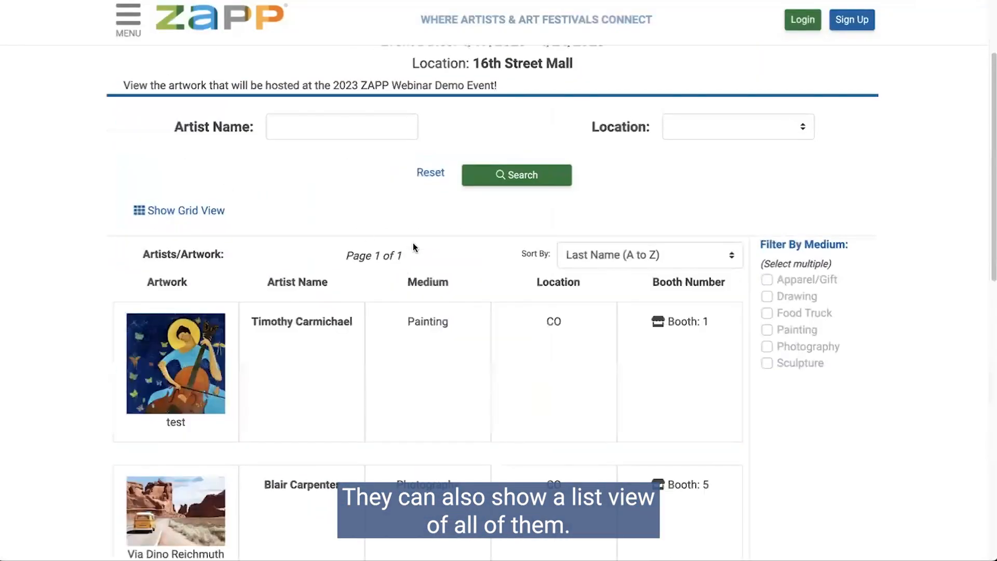
{"action": "scroll", "coordinate": [420, 249], "scroll_direction": "down", "scroll_amount": 4}
{"action": "scroll", "coordinate": [462, 267], "scroll_direction": "down", "scroll_amount": 5}
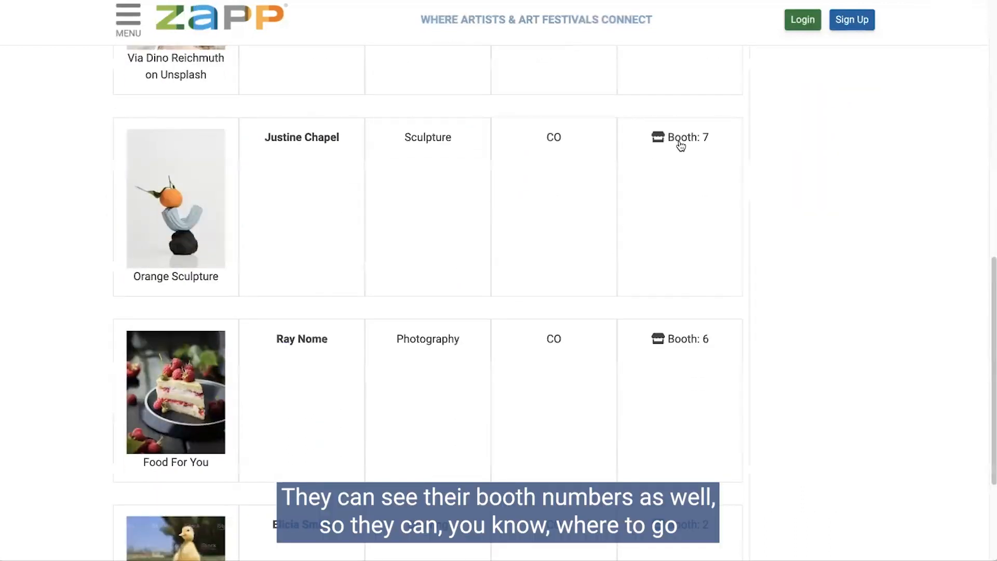
{"action": "scroll", "coordinate": [681, 146], "scroll_direction": "up", "scroll_amount": 3}
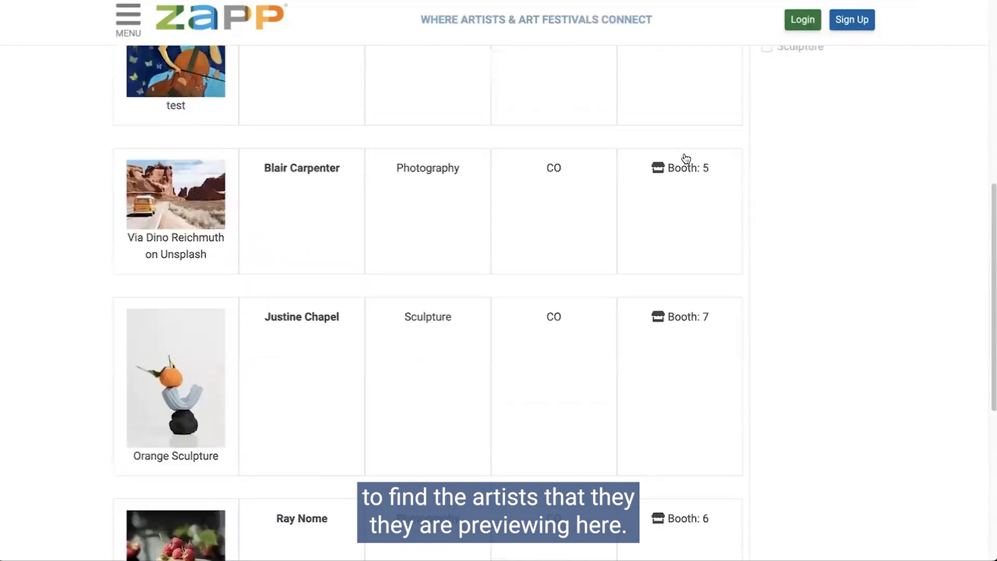
{"action": "scroll", "coordinate": [685, 158], "scroll_direction": "up", "scroll_amount": 6}
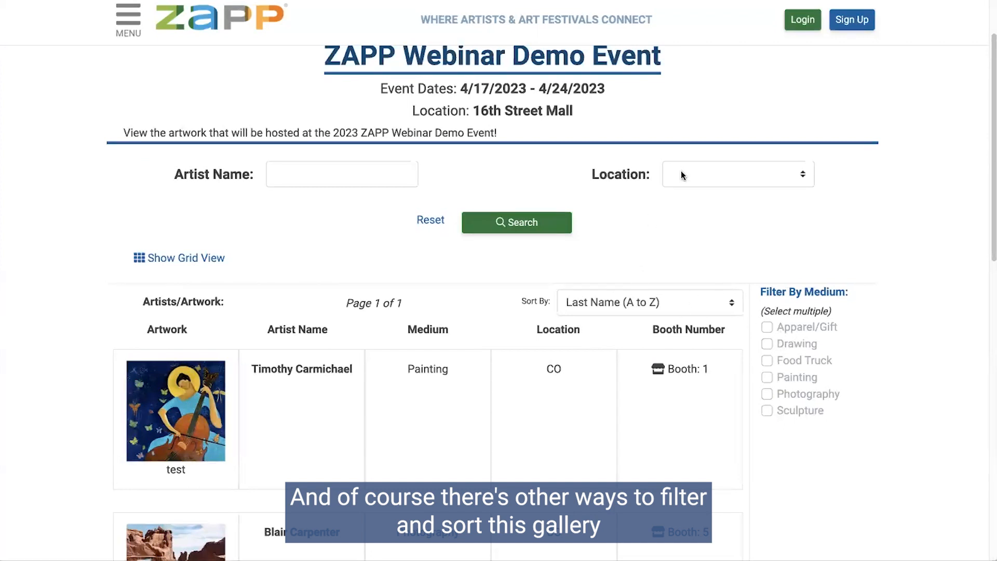
Return the gallery to grid view and check the Artist Name and Location search options without choosing a state.
{"action": "left_click", "coordinate": [171, 258]}
{"action": "left_click", "coordinate": [298, 176]}
{"action": "left_click", "coordinate": [710, 179]}
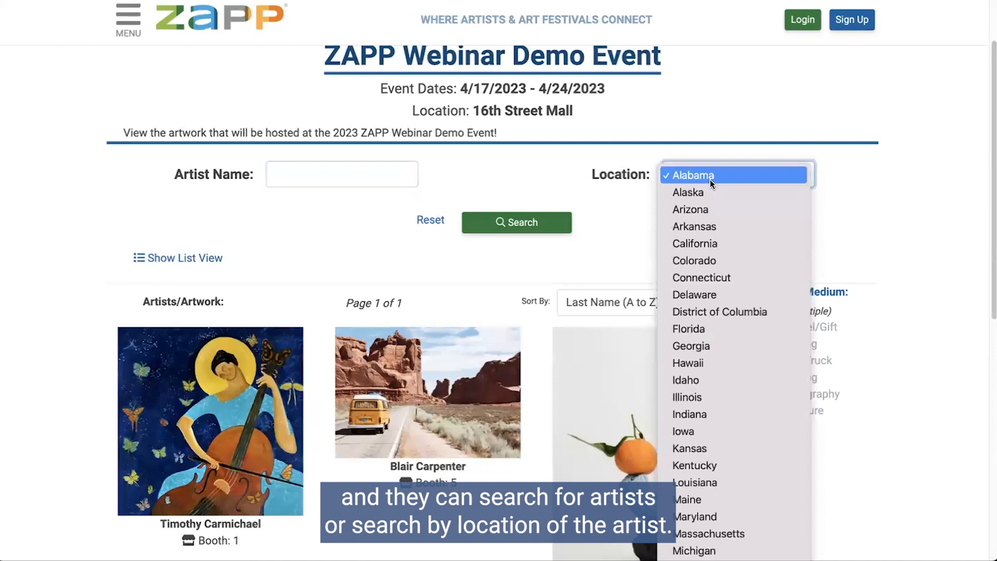
{"action": "left_click", "coordinate": [613, 216]}
{"action": "scroll", "coordinate": [559, 269], "scroll_direction": "down", "scroll_amount": 5}
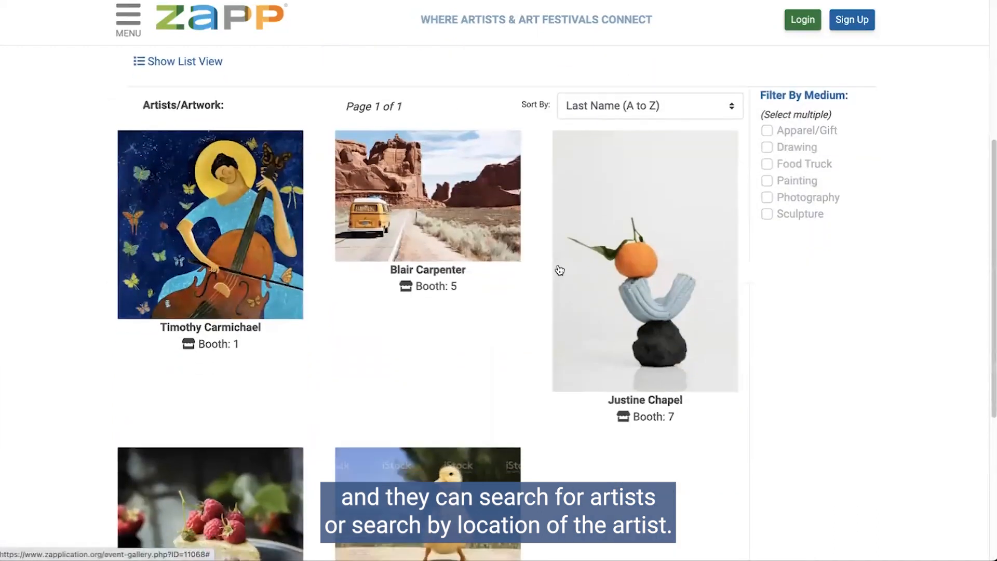
Go back to the event's Gallery Details page and select the entire Gallery Embed Code iframe snippet.
{"action": "scroll", "coordinate": [419, 335], "scroll_direction": "down", "scroll_amount": 1}
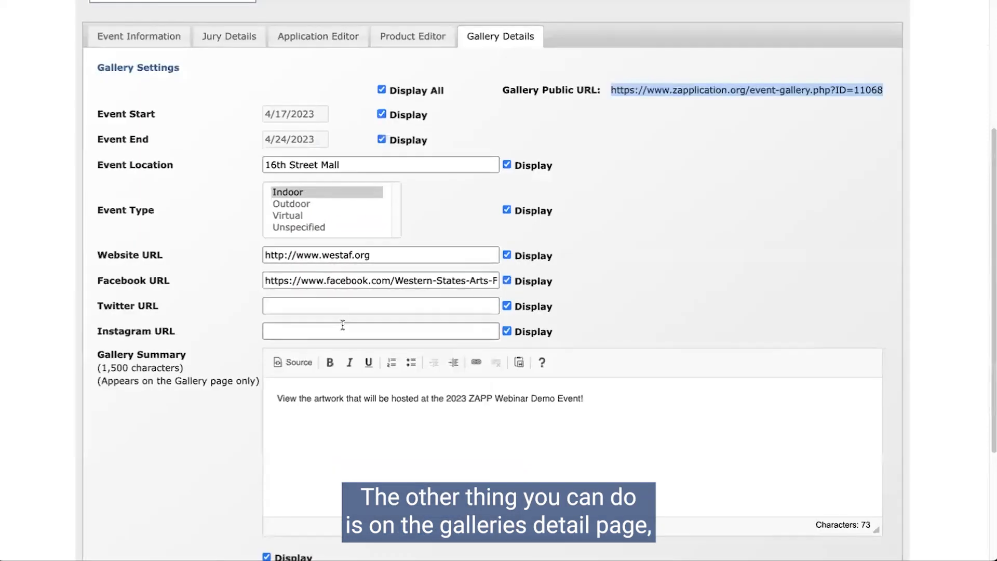
{"action": "scroll", "coordinate": [343, 324], "scroll_direction": "down", "scroll_amount": 4}
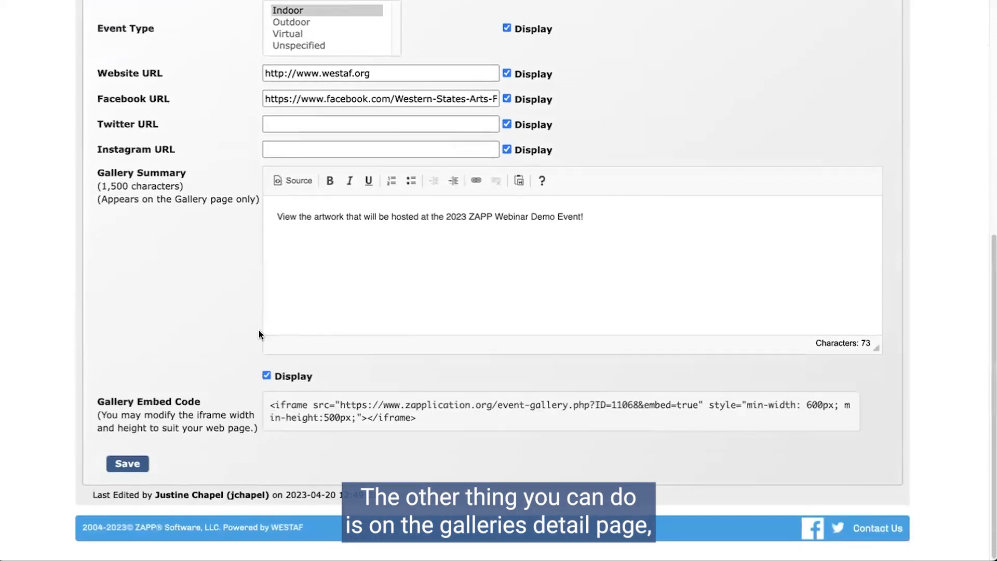
{"action": "left_click_drag", "start_coordinate": [299, 404], "coordinate": [444, 418]}
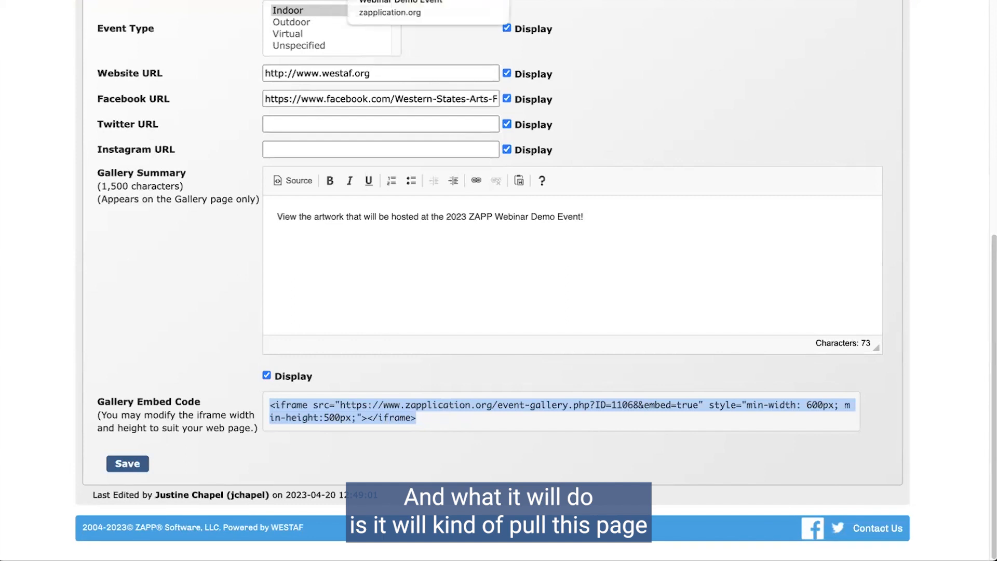
Return to the public gallery page and look over the event header, search fields and artwork grid that the embed code publishes.
{"action": "left_click", "coordinate": [394, 1]}
{"action": "scroll", "coordinate": [256, 92], "scroll_direction": "up", "scroll_amount": 6}
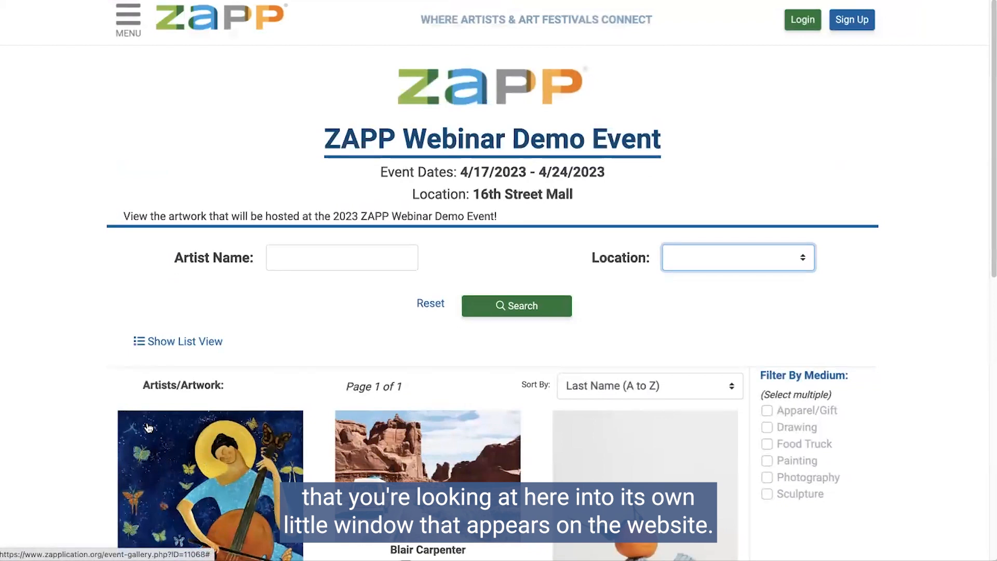
{"action": "scroll", "coordinate": [527, 321], "scroll_direction": "down", "scroll_amount": 3}
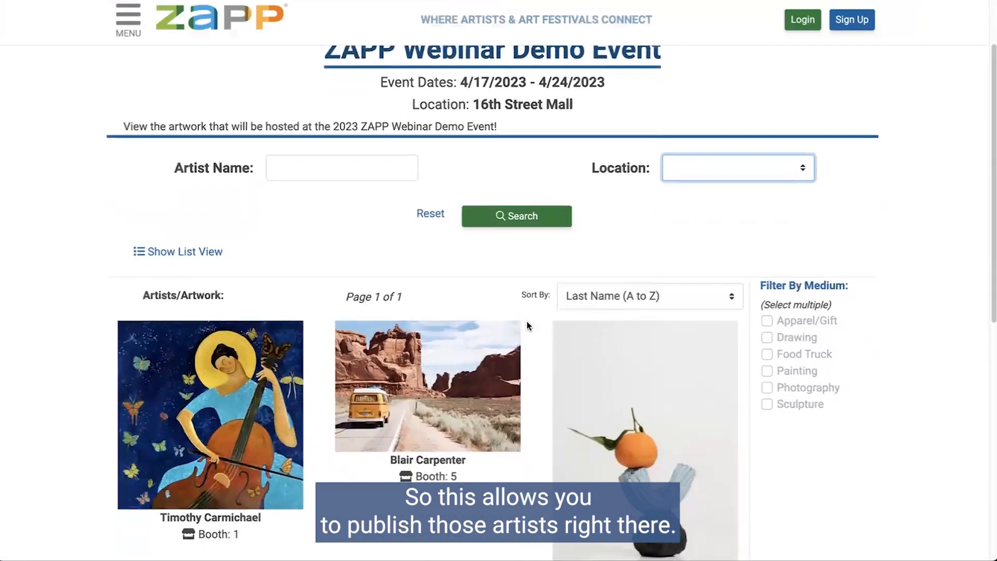
{"action": "scroll", "coordinate": [527, 323], "scroll_direction": "down", "scroll_amount": 3}
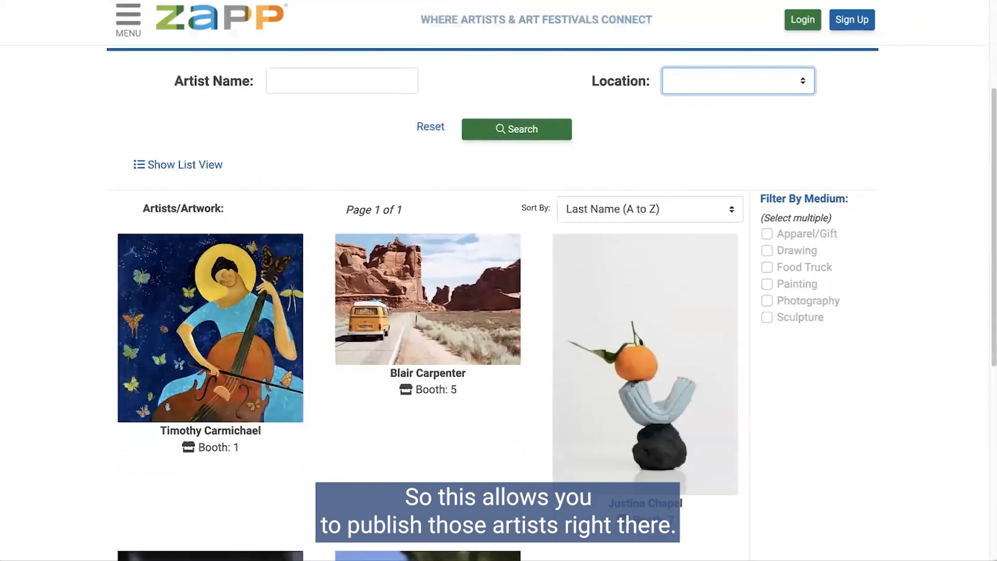
{"action": "scroll", "coordinate": [322, 323], "scroll_direction": "down", "scroll_amount": 1}
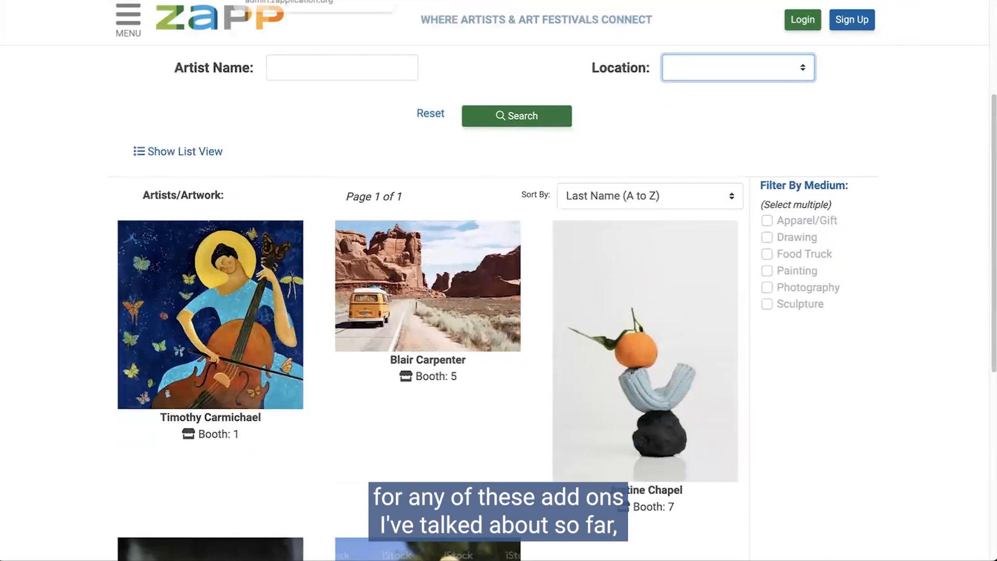
Switch back to the ZAPP Event Editor and open the Help Center from there.
{"action": "left_click", "coordinate": [291, 0]}
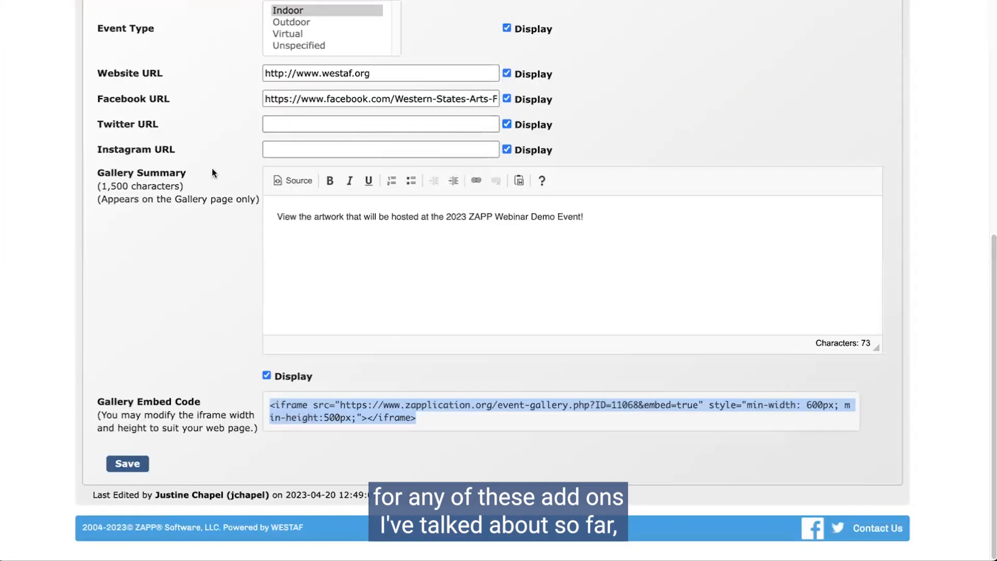
{"action": "scroll", "coordinate": [213, 169], "scroll_direction": "up", "scroll_amount": 5}
{"action": "scroll", "coordinate": [215, 177], "scroll_direction": "up", "scroll_amount": 2}
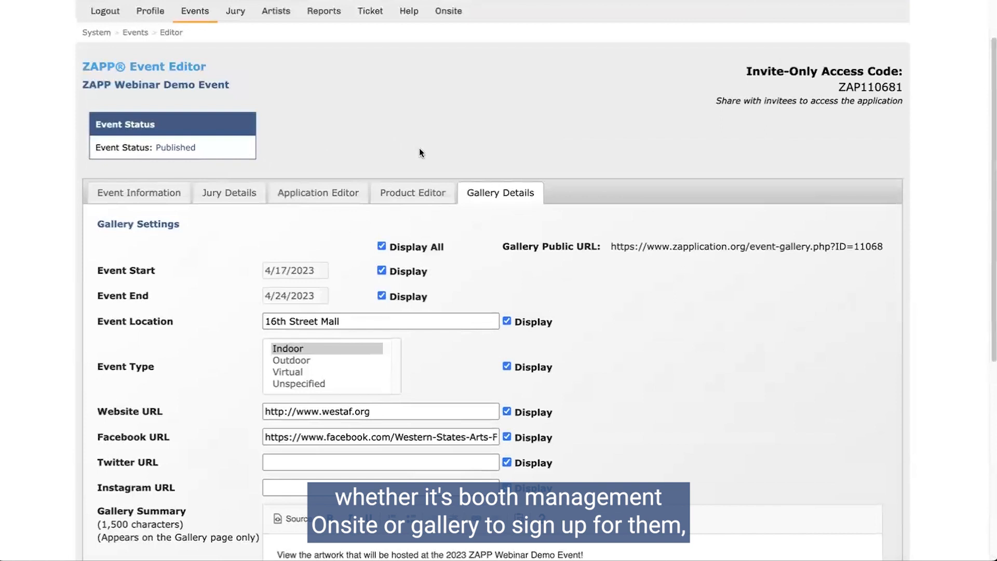
{"action": "scroll", "coordinate": [419, 152], "scroll_direction": "up", "scroll_amount": 2}
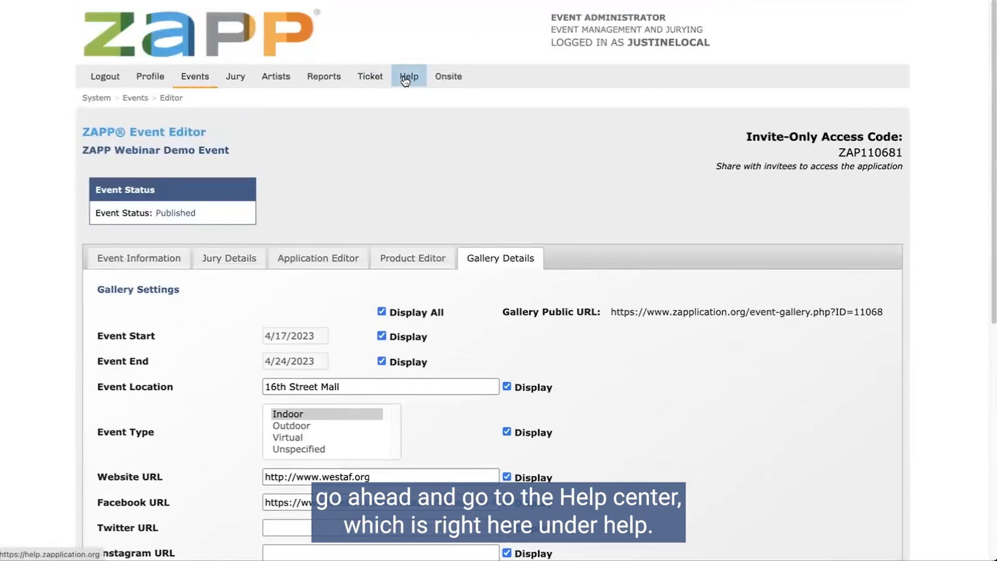
{"action": "left_click", "coordinate": [406, 81]}
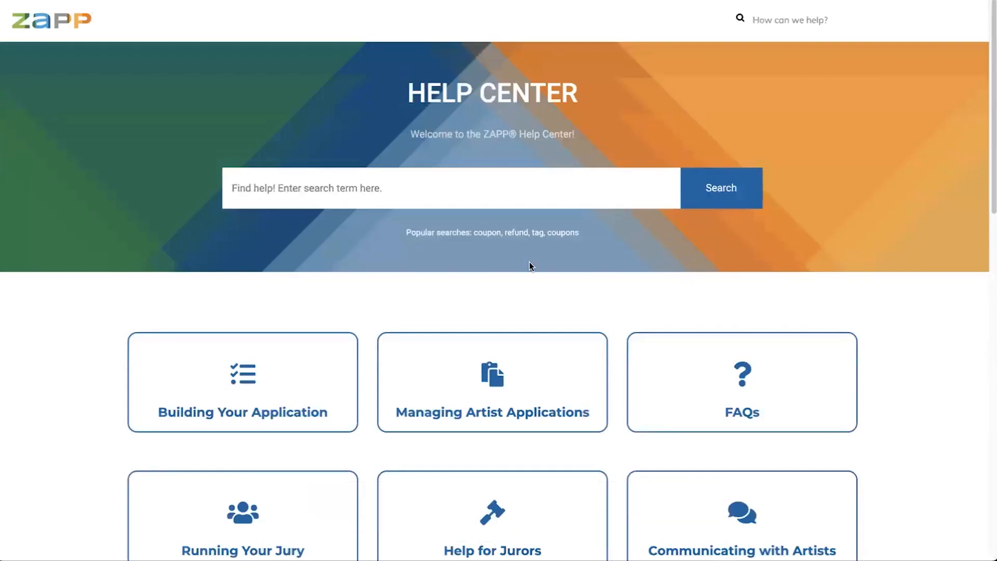
Open the Help Center's Add-Ons page and review the service descriptions and pricing breakdown.
{"action": "scroll", "coordinate": [529, 263], "scroll_direction": "down", "scroll_amount": 10}
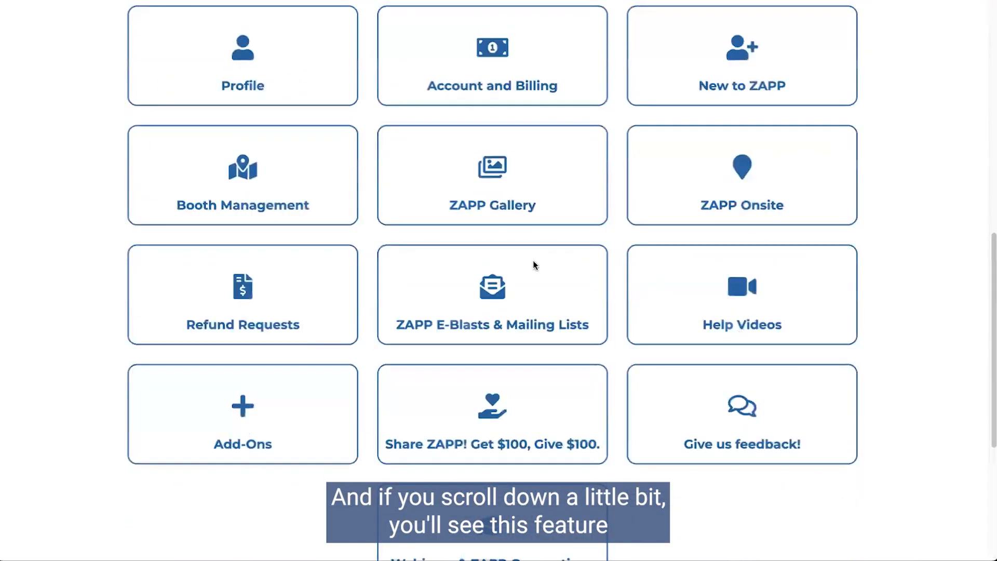
{"action": "left_click", "coordinate": [245, 406]}
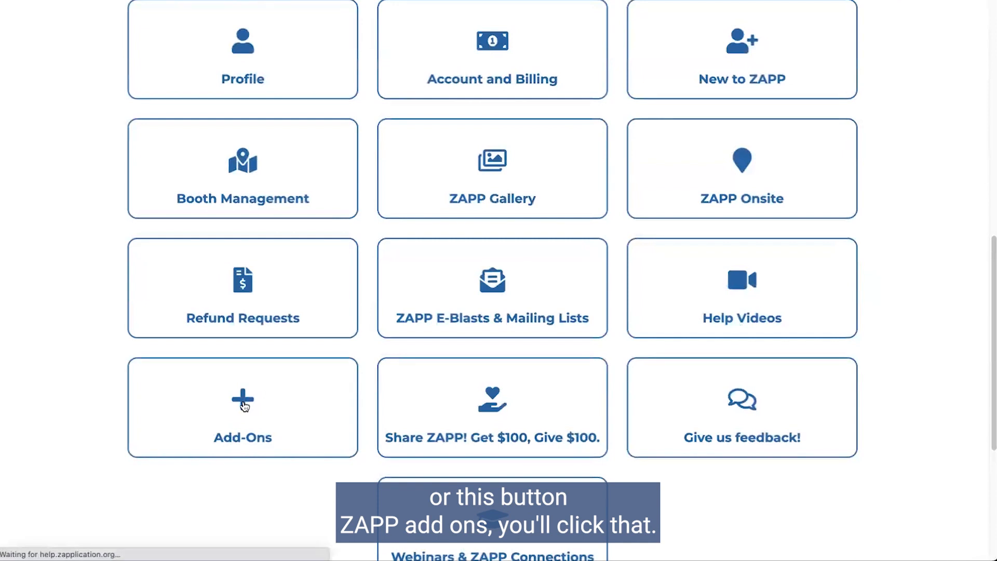
{"action": "scroll", "coordinate": [680, 347], "scroll_direction": "down", "scroll_amount": 2}
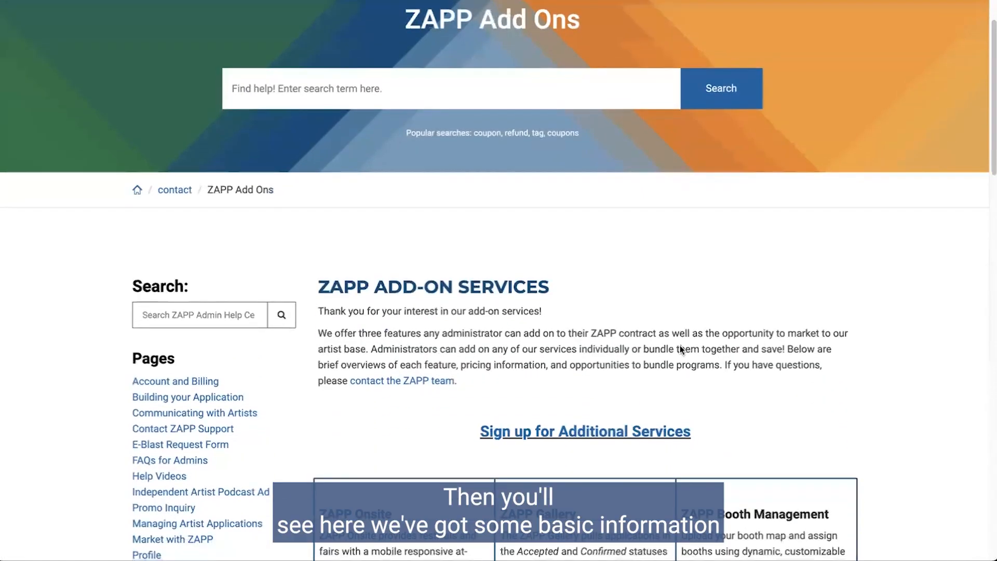
{"action": "scroll", "coordinate": [681, 349], "scroll_direction": "down", "scroll_amount": 4}
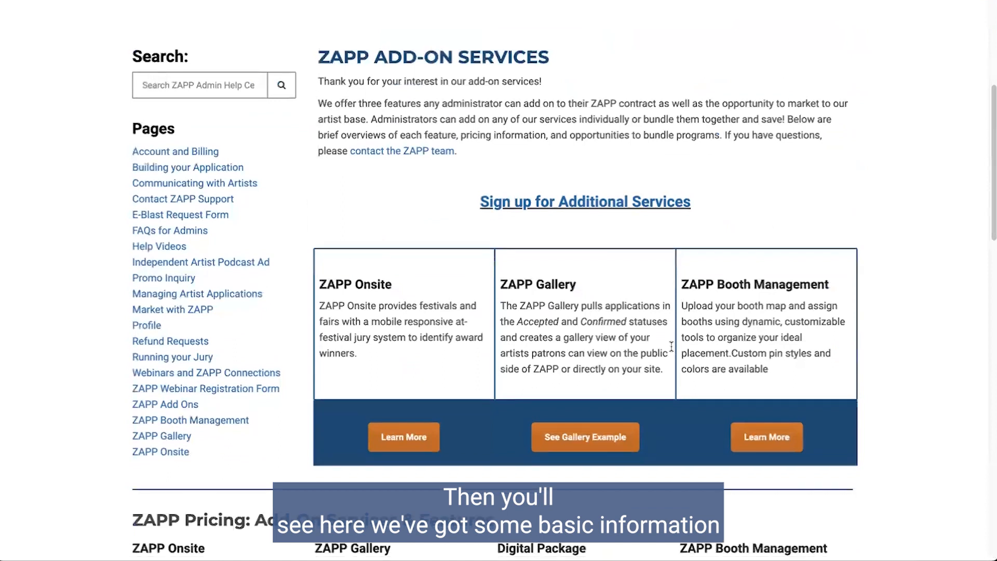
{"action": "scroll", "coordinate": [588, 349], "scroll_direction": "down", "scroll_amount": 1}
{"action": "scroll", "coordinate": [589, 350], "scroll_direction": "down", "scroll_amount": 4}
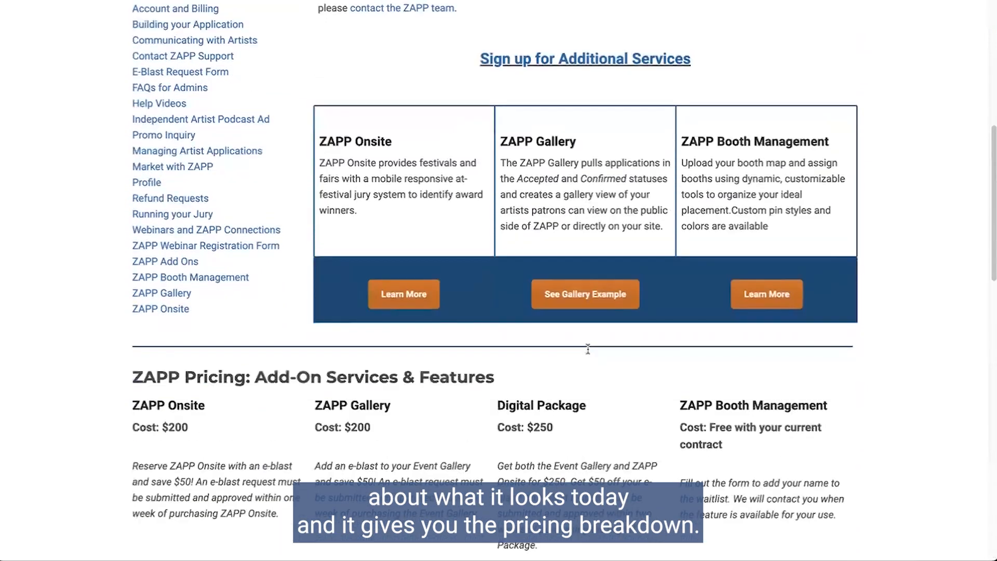
{"action": "scroll", "coordinate": [588, 349], "scroll_direction": "down", "scroll_amount": 3}
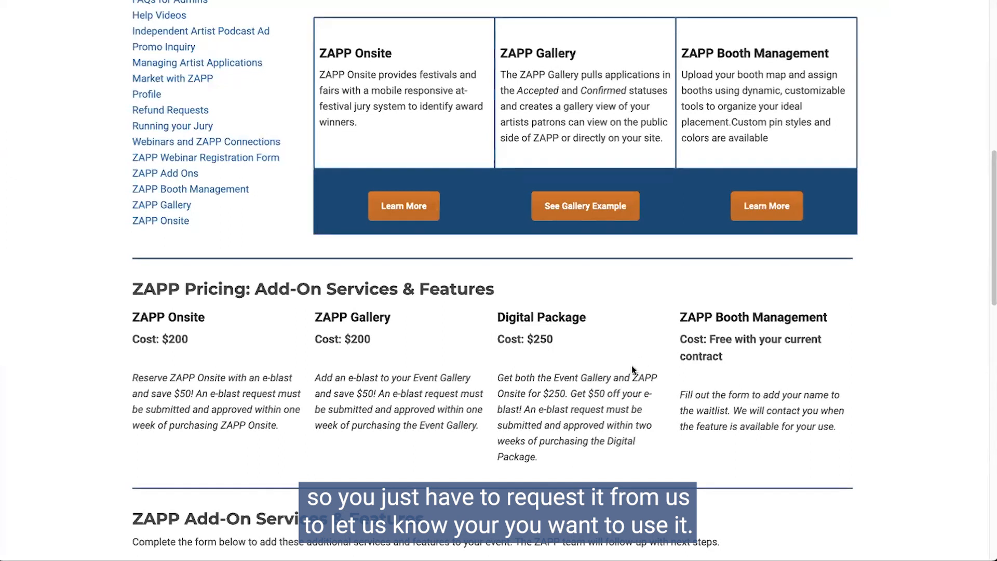
View the add-on choices in the ZAPP Add-On Services & Features request form without selecting one.
{"action": "scroll", "coordinate": [633, 370], "scroll_direction": "down", "scroll_amount": 1}
{"action": "scroll", "coordinate": [633, 369], "scroll_direction": "down", "scroll_amount": 6}
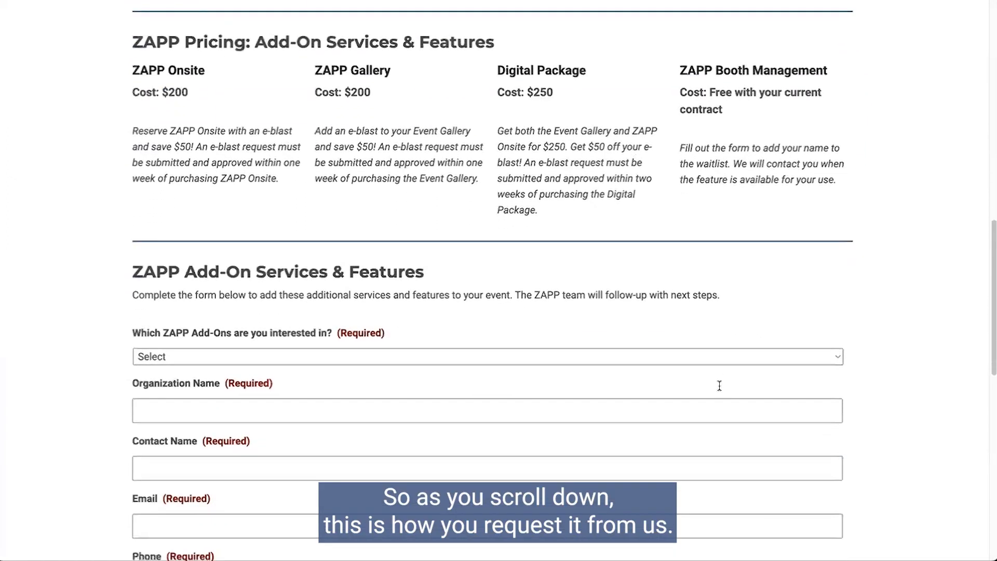
{"action": "scroll", "coordinate": [717, 384], "scroll_direction": "down", "scroll_amount": 4}
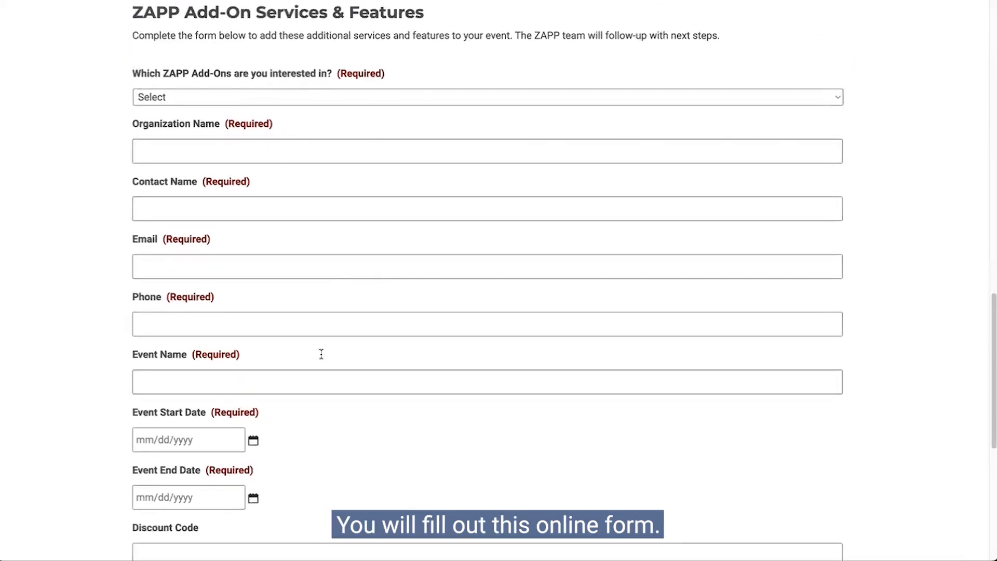
{"action": "left_click", "coordinate": [184, 96]}
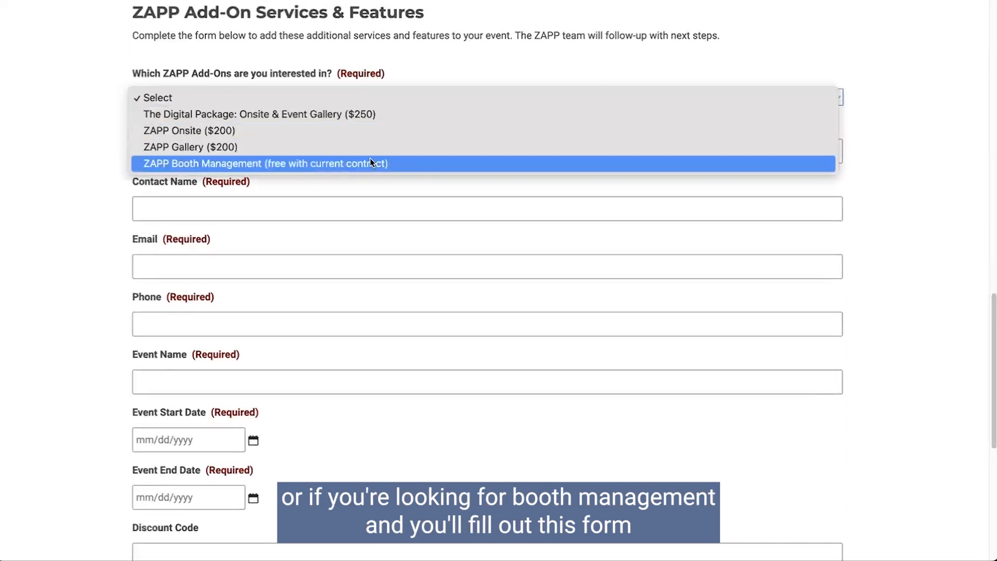
{"action": "left_click", "coordinate": [110, 173]}
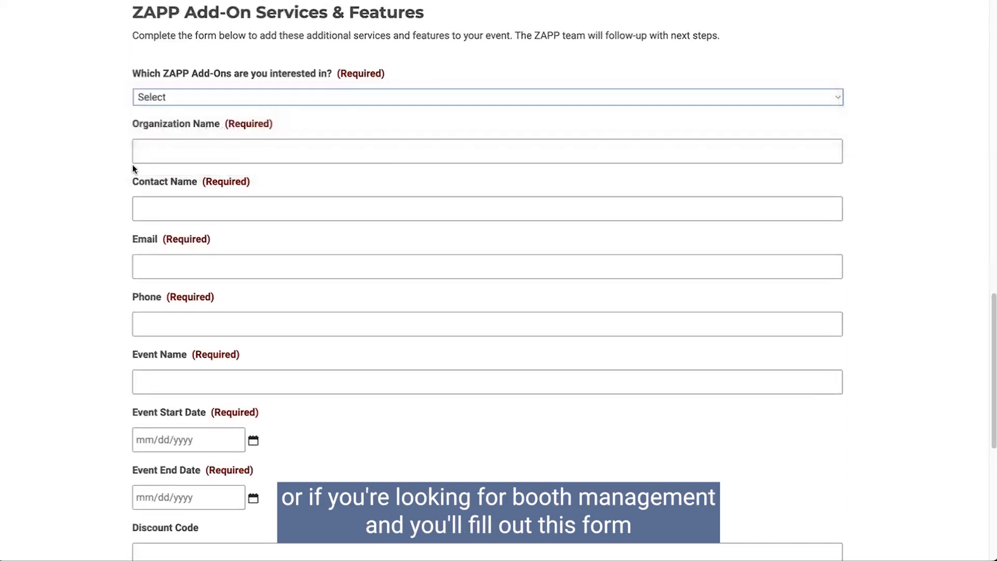
Examine the request form's contact, event date and discount code fields, and return to the pricing section above it.
{"action": "scroll", "coordinate": [345, 468], "scroll_direction": "down", "scroll_amount": 2}
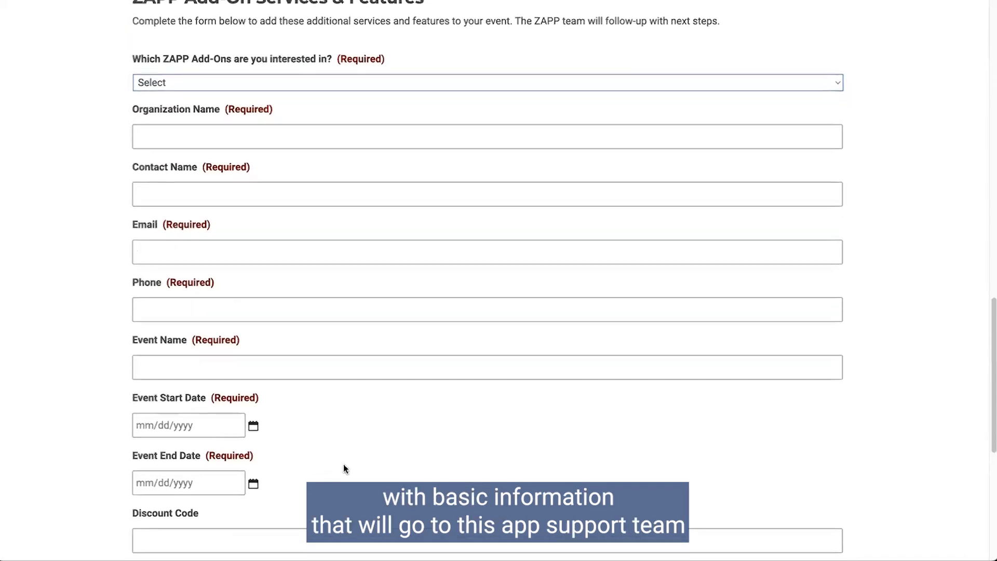
{"action": "scroll", "coordinate": [379, 471], "scroll_direction": "down", "scroll_amount": 2}
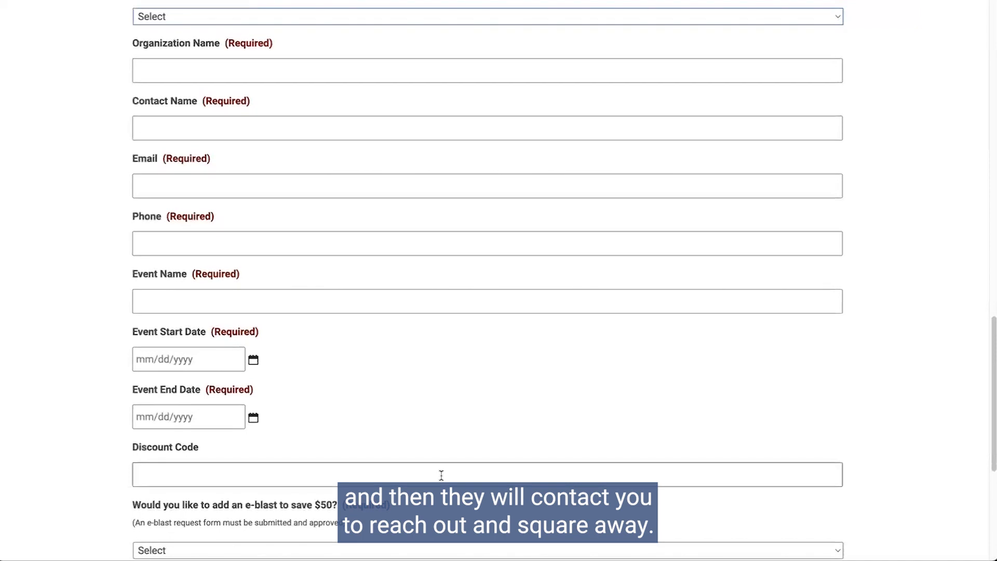
{"action": "scroll", "coordinate": [424, 354], "scroll_direction": "up", "scroll_amount": 3}
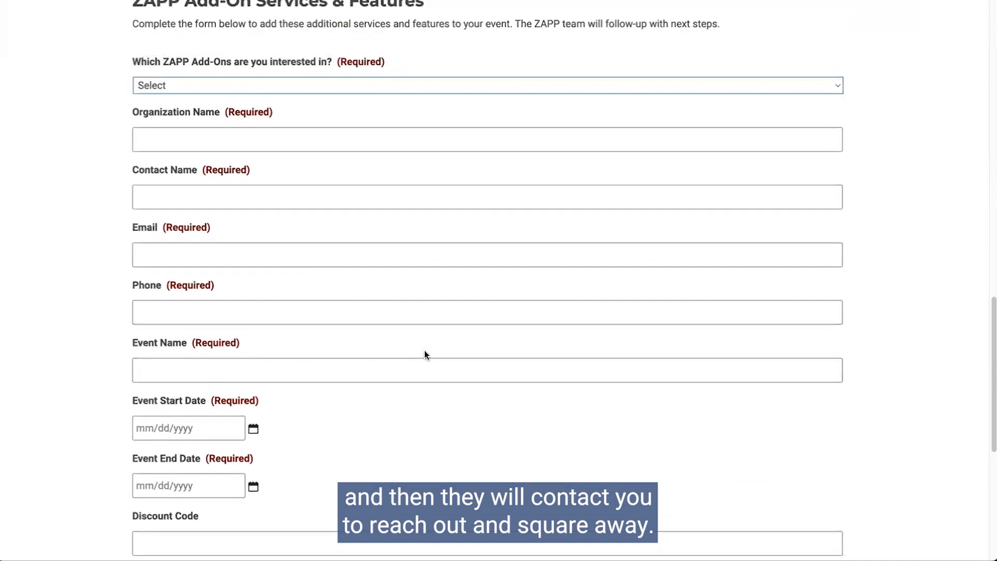
{"action": "scroll", "coordinate": [425, 355], "scroll_direction": "up", "scroll_amount": 5}
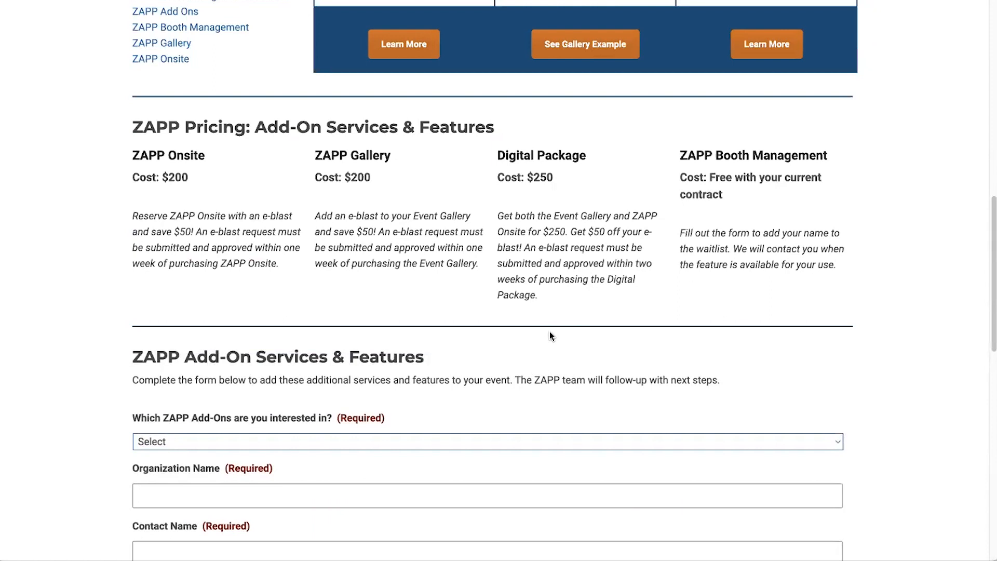
{"action": "scroll", "coordinate": [550, 335], "scroll_direction": "down", "scroll_amount": 2}
{"action": "scroll", "coordinate": [549, 335], "scroll_direction": "up", "scroll_amount": 1}
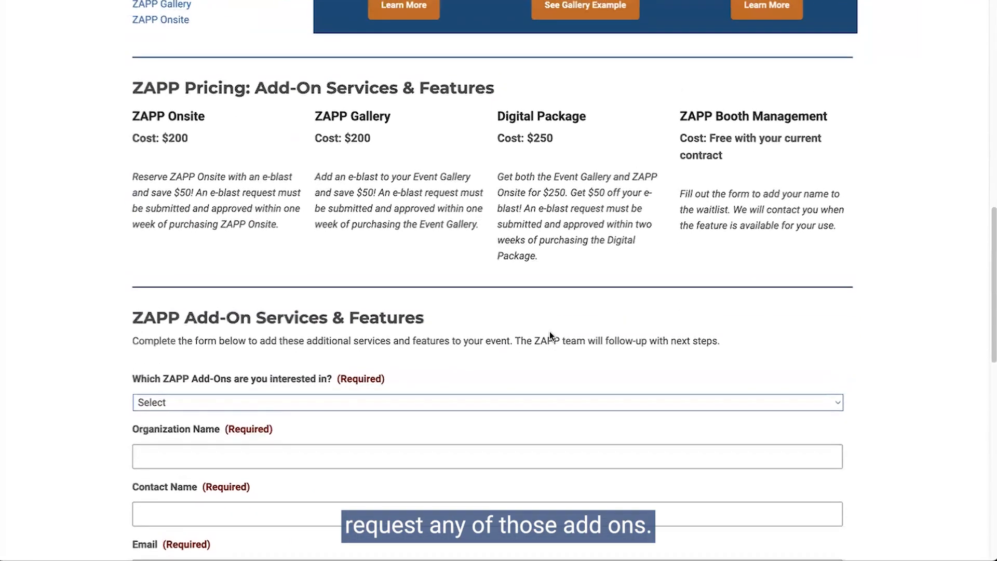